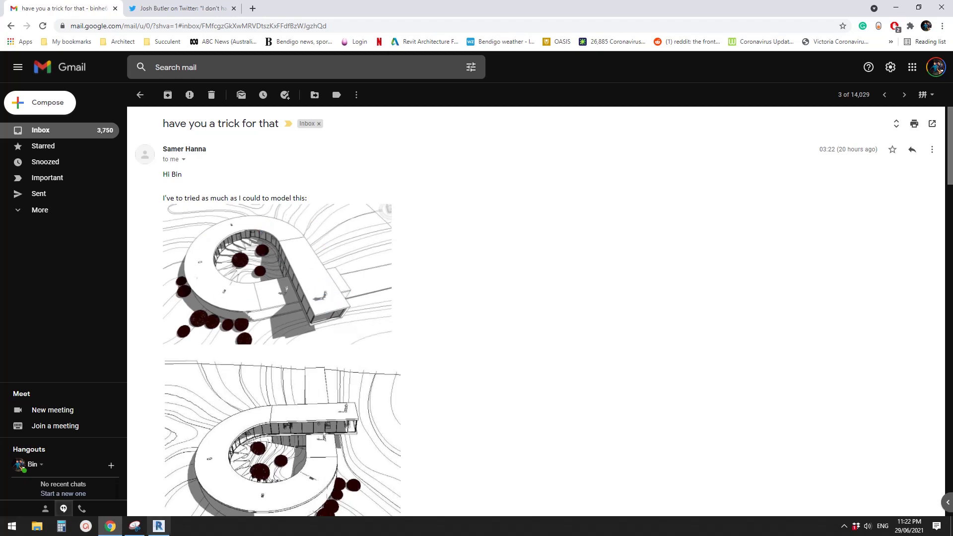
Switch to Revit and create a new project from another template file in the list
click(159, 526)
click(71, 122)
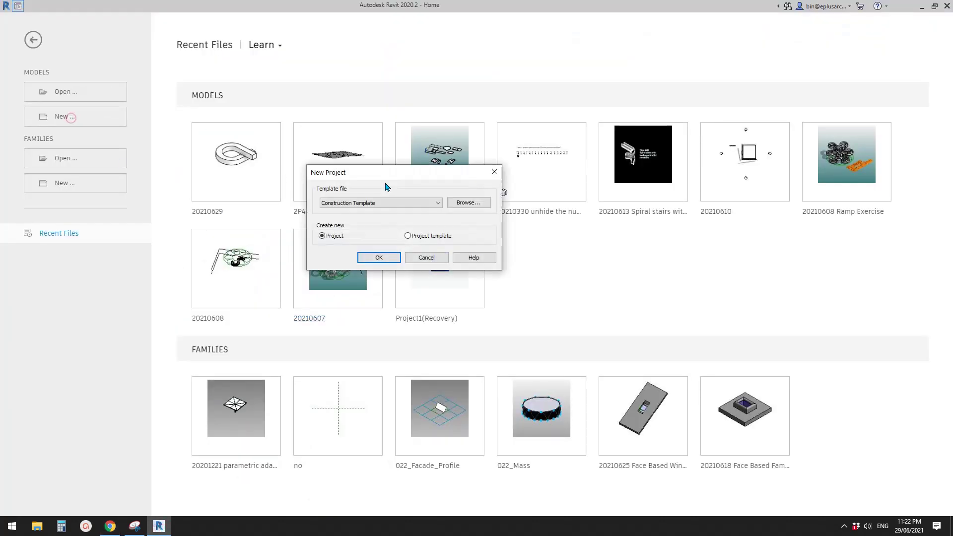
click(386, 203)
click(351, 224)
click(377, 257)
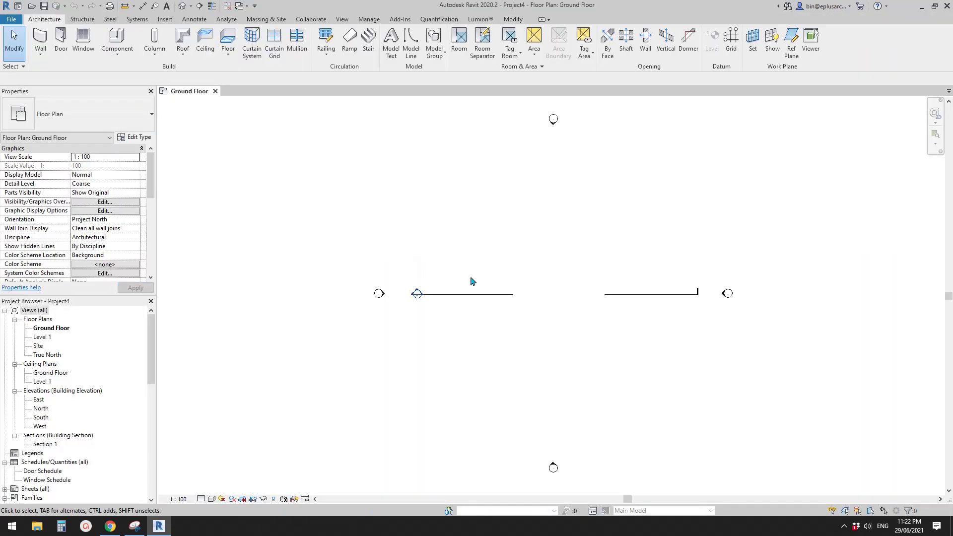
Start a floor boundary on the Ground Floor plan and sketch a center-ends arc with a 9000 mm radius spanning 180°
middle_drag(565, 279, 479, 278)
scroll(479, 278, up, 1)
middle_drag(471, 228, 433, 283)
scroll(445, 263, up, 1)
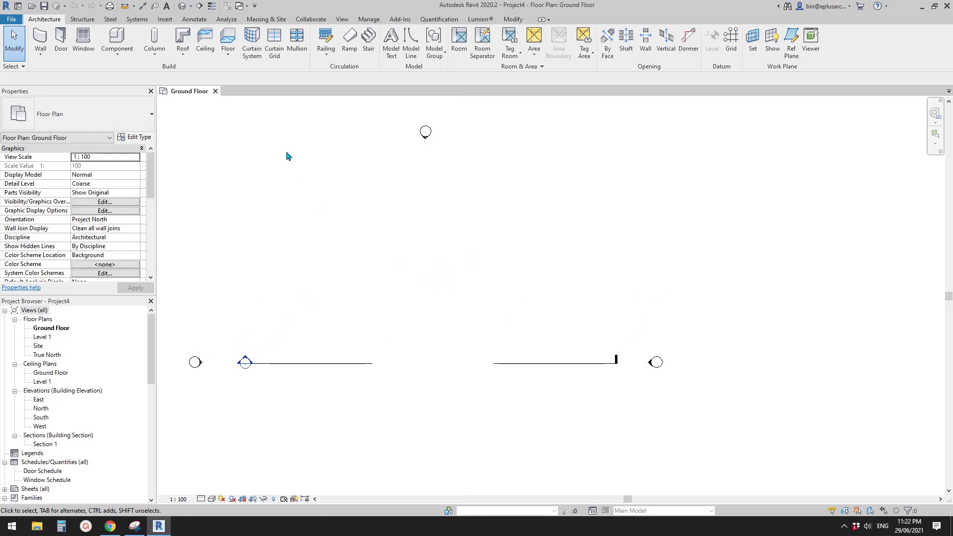
middle_drag(322, 192, 314, 201)
click(229, 42)
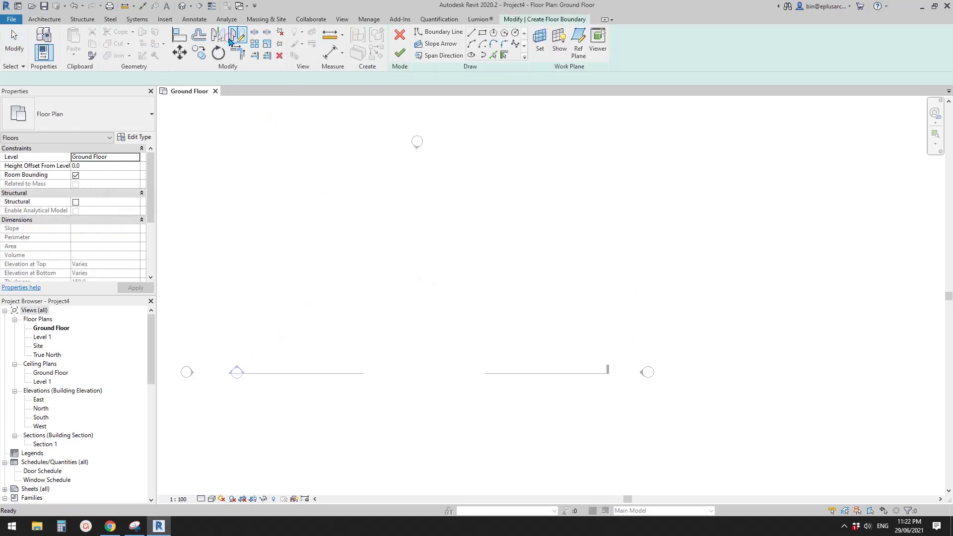
click(481, 46)
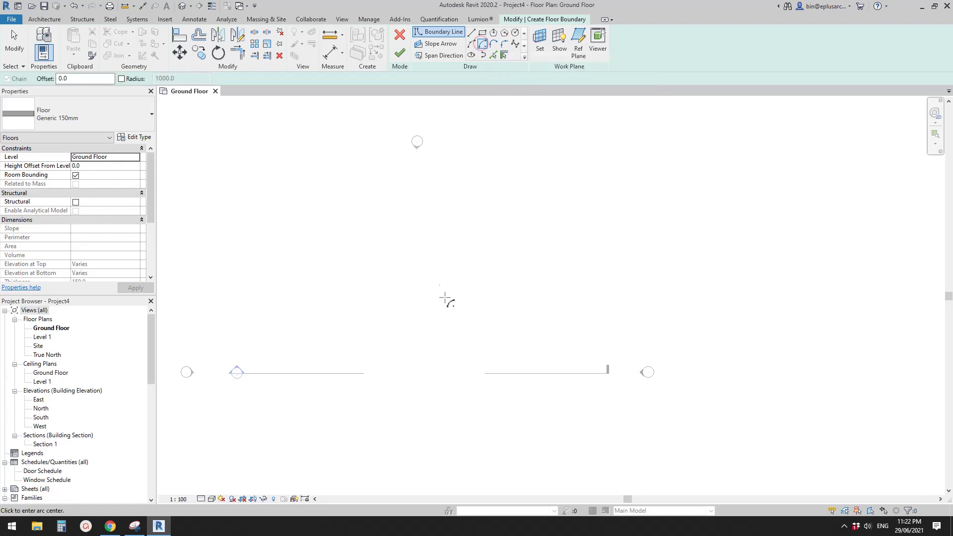
click(430, 290)
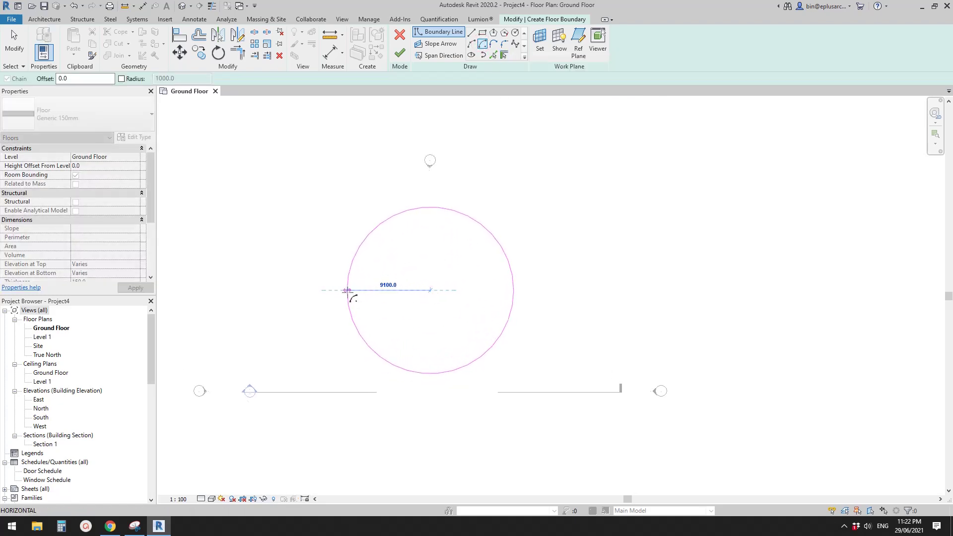
click(348, 290)
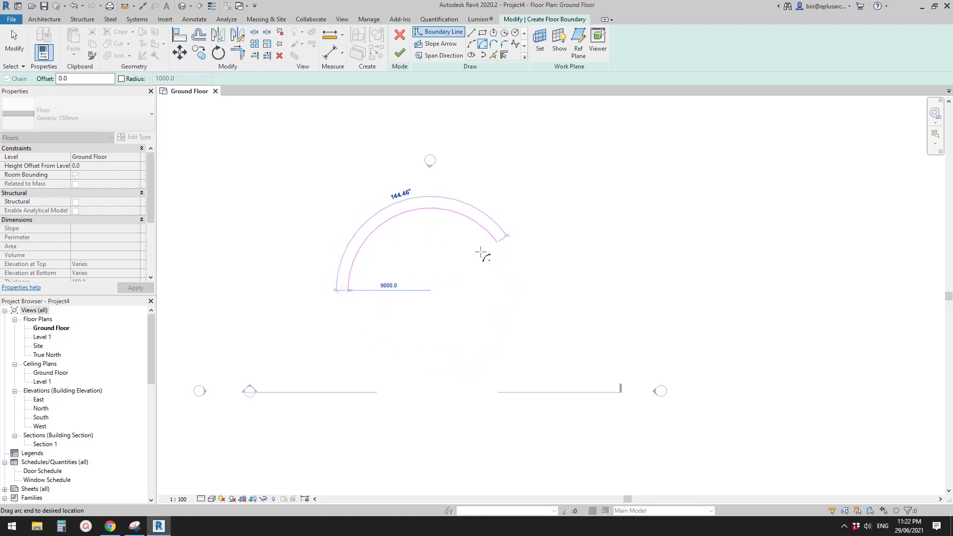
scroll(505, 290, up, 1)
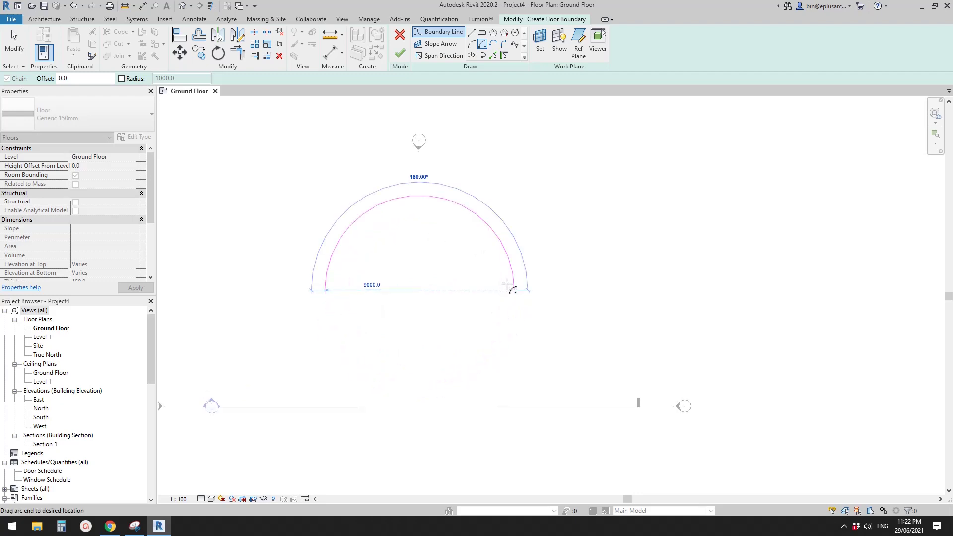
click(513, 286)
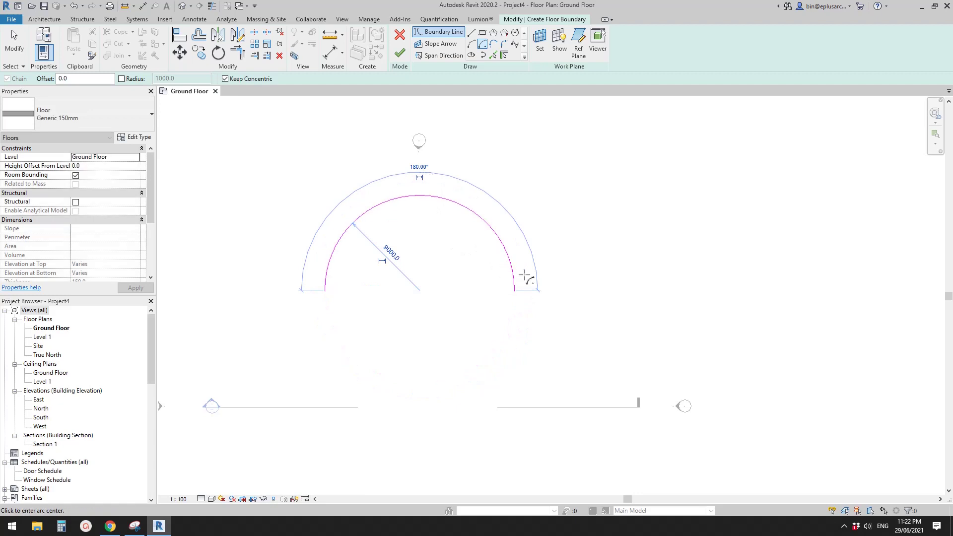
Extend the arc's free end around its center so the arc spans 270°
key(Escape)
key(Escape)
click(514, 274)
drag(514, 290, 420, 385)
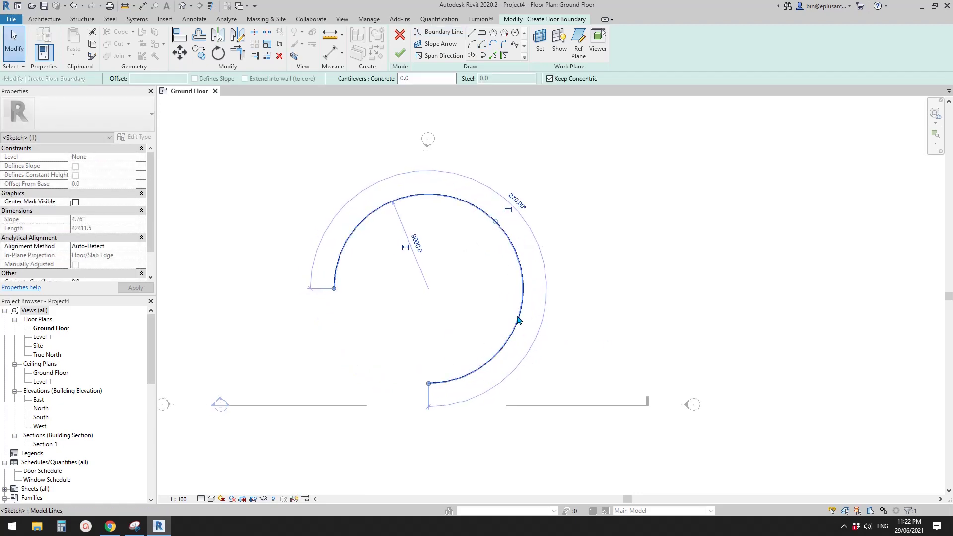
Offset a copy of the arc inward by 4500 mm
middle_drag(438, 221, 459, 218)
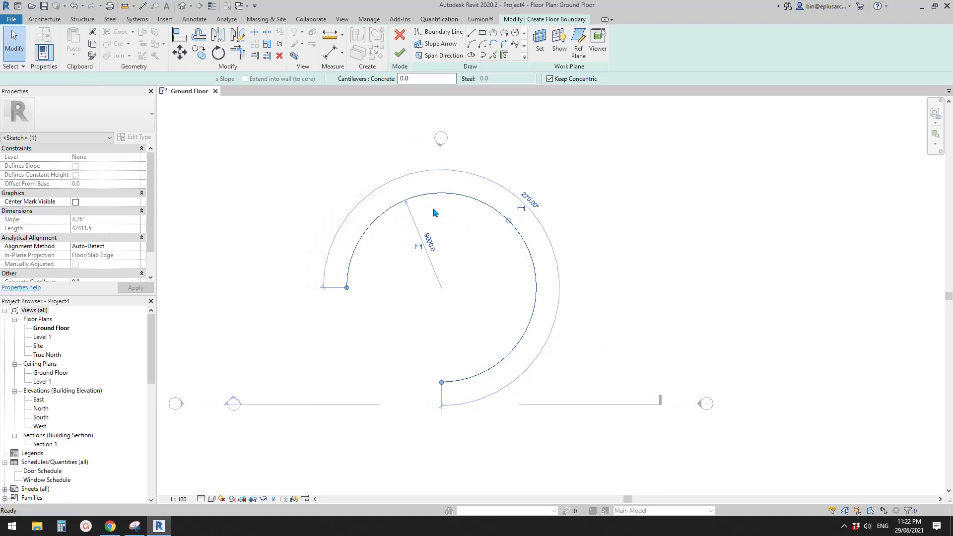
key(o)
key(f)
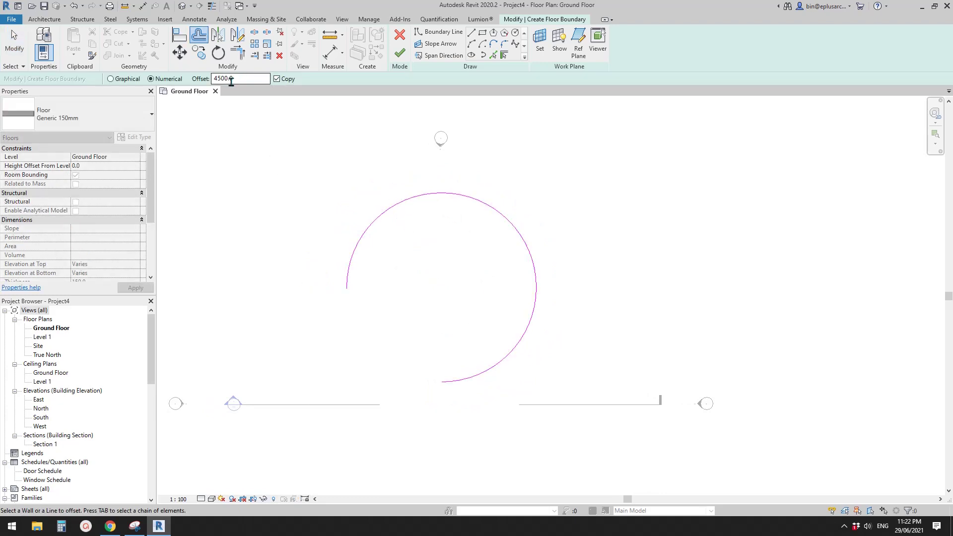
click(376, 231)
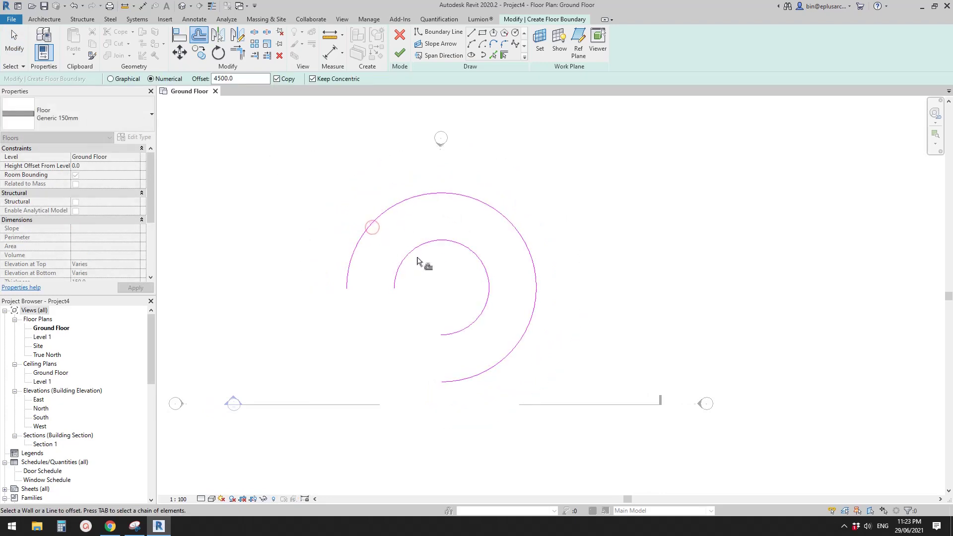
Close the gap between the inner and outer arcs at their western ends with a straight boundary line
click(457, 33)
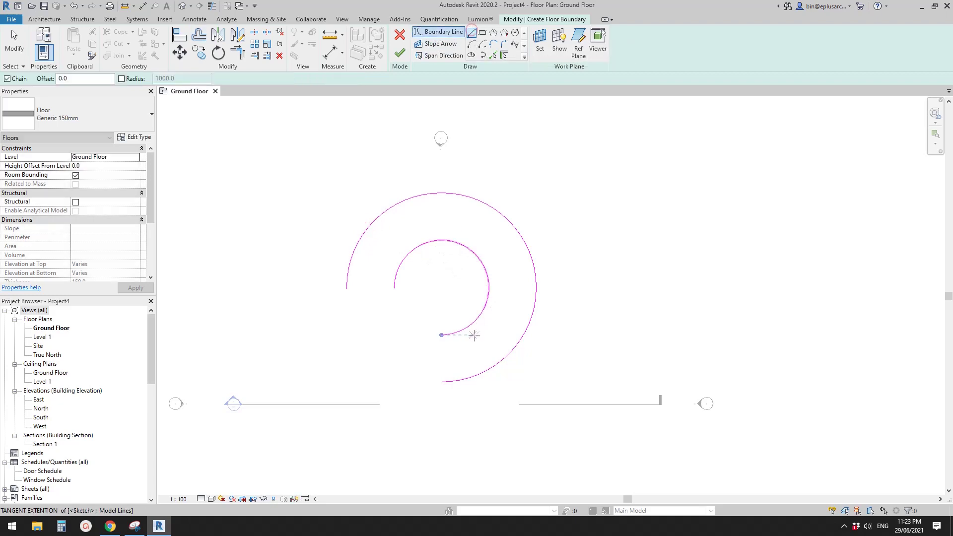
click(346, 288)
click(348, 288)
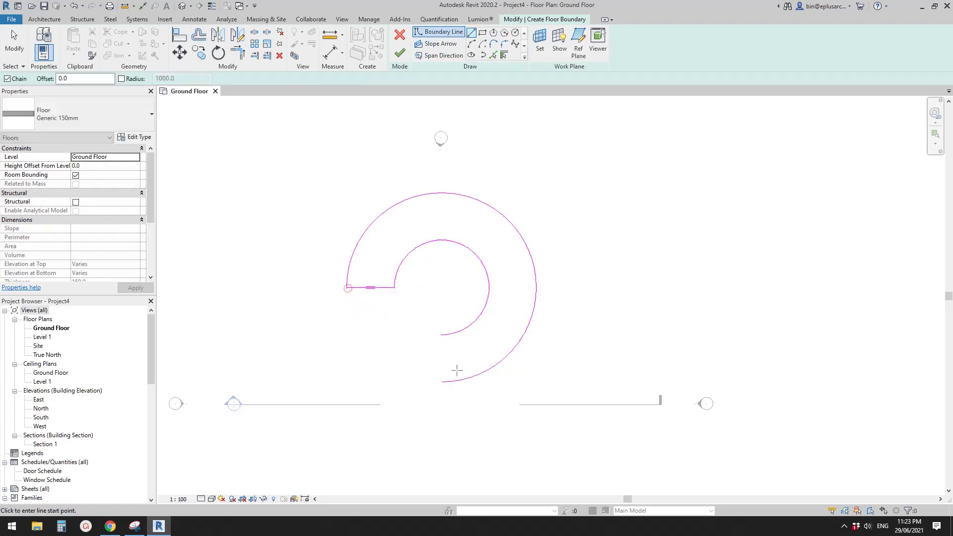
Draw a straight wing 12000 mm long and 4500 mm wide from the arcs' southern ends and finish the floor
click(441, 335)
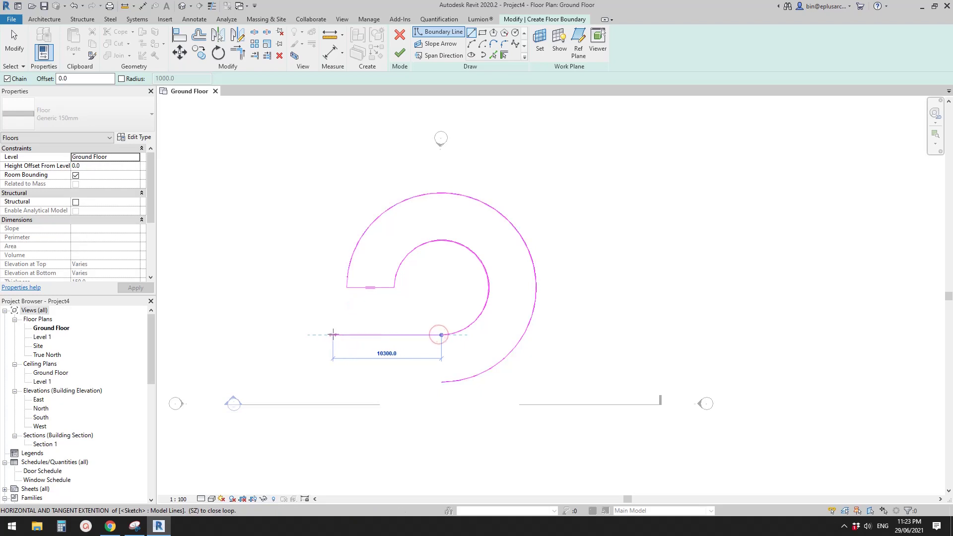
text(12000)
key(Return)
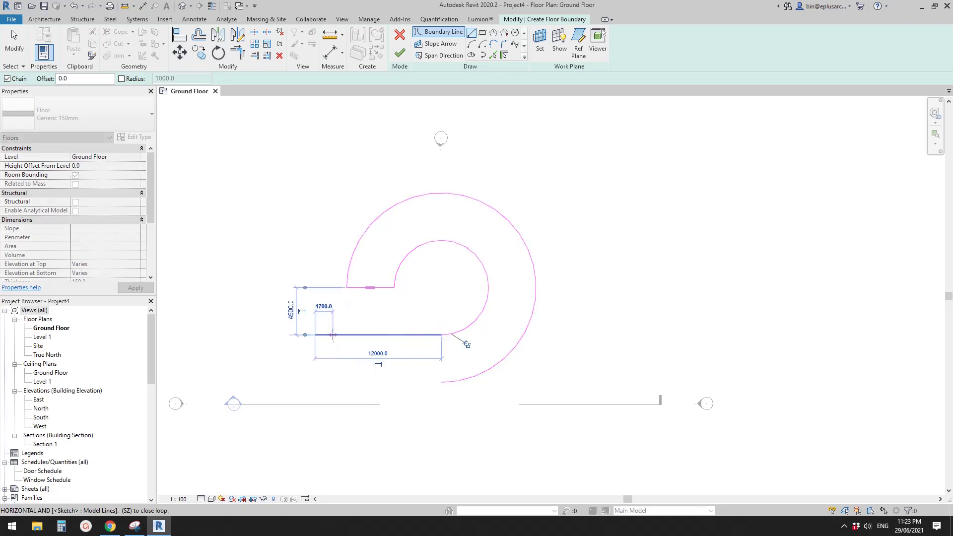
click(315, 382)
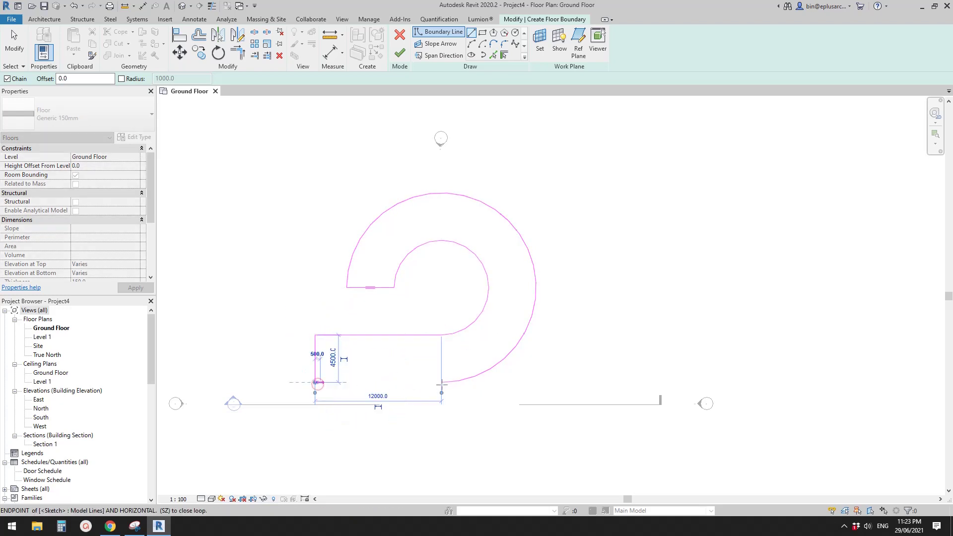
click(441, 382)
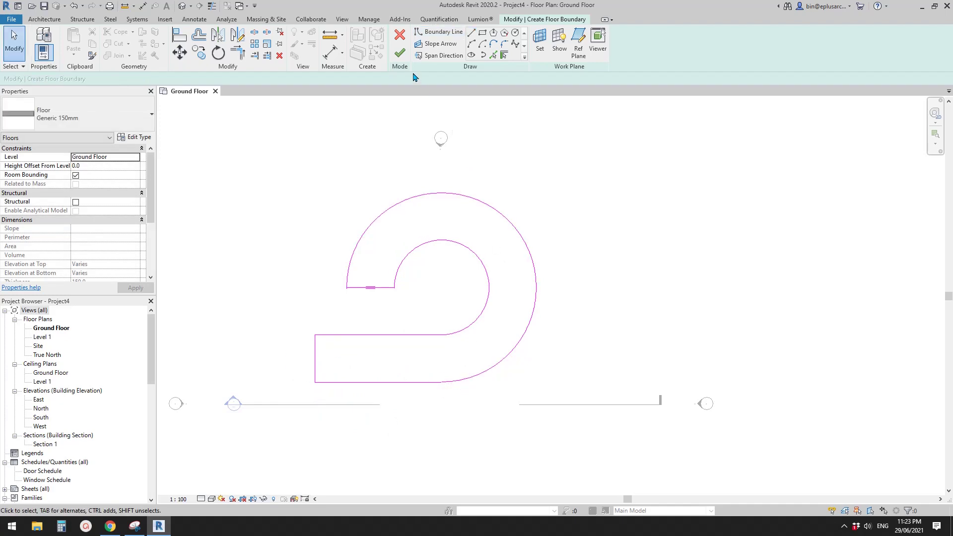
click(399, 53)
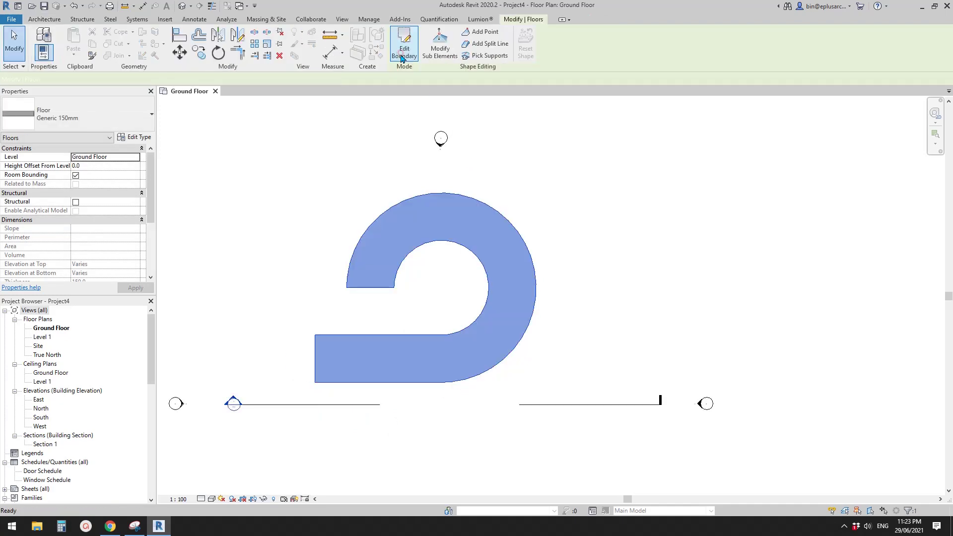
Show the floor in the 3D view and change its type to Generic 300mm
click(185, 9)
shift+middle_drag(391, 215, 688, 170)
scroll(480, 318, up, 2)
click(550, 329)
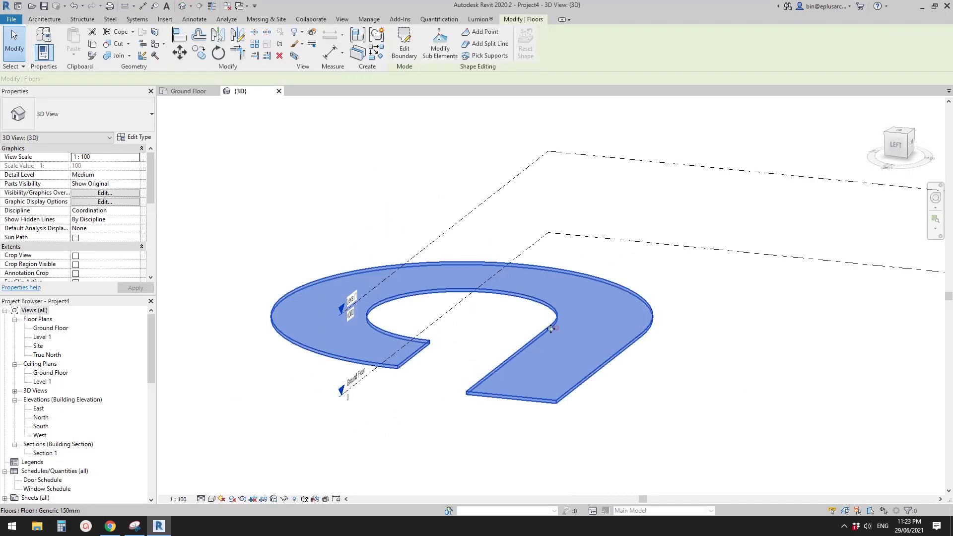
shift+middle_drag(550, 329, 694, 278)
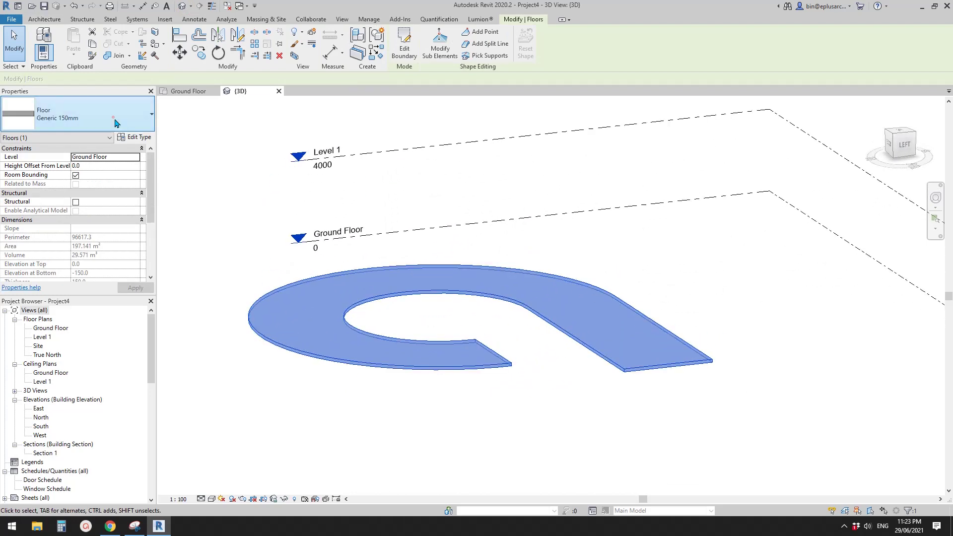
click(115, 119)
click(57, 279)
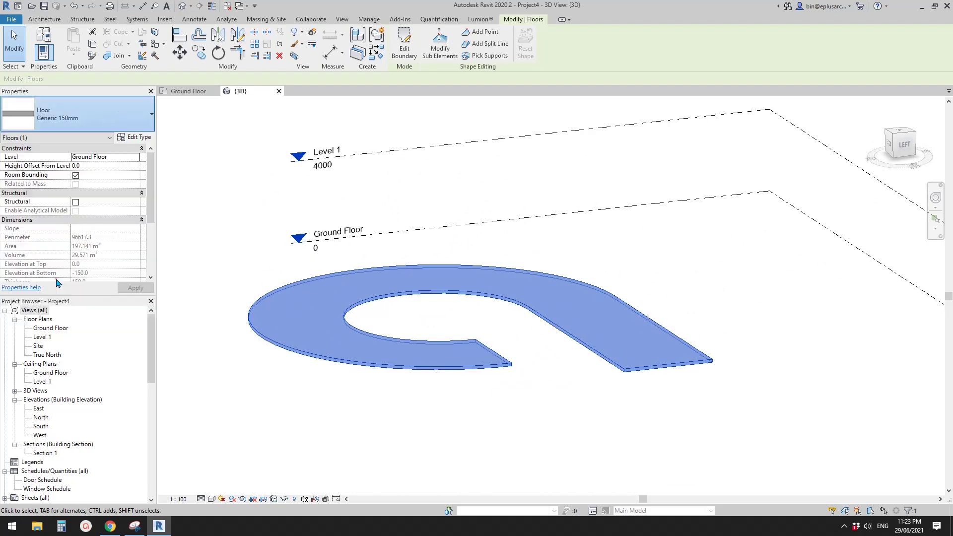
click(512, 191)
Modify the floor's sub-elements, setting the elevation of the straight wing's free end edge to 3300 mm
click(573, 320)
middle_drag(598, 314, 585, 333)
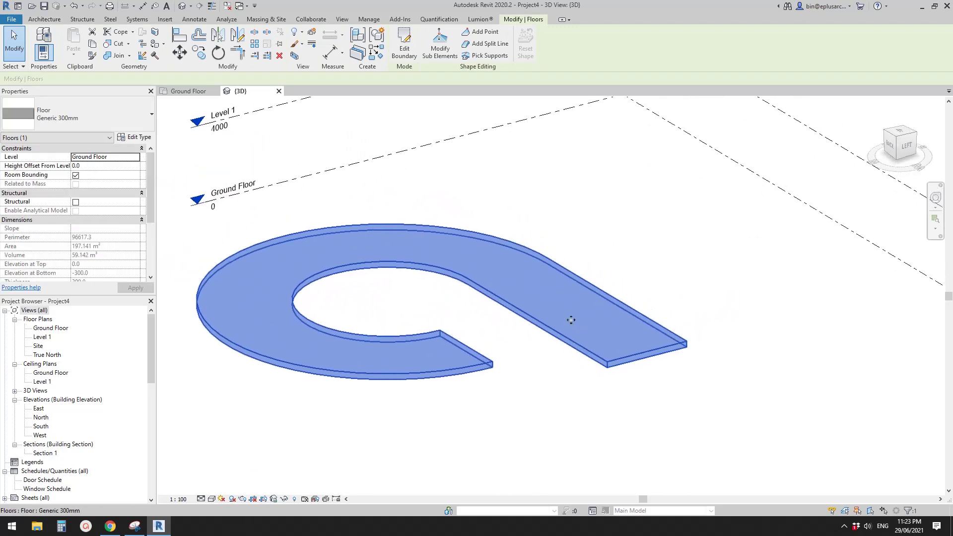
click(440, 48)
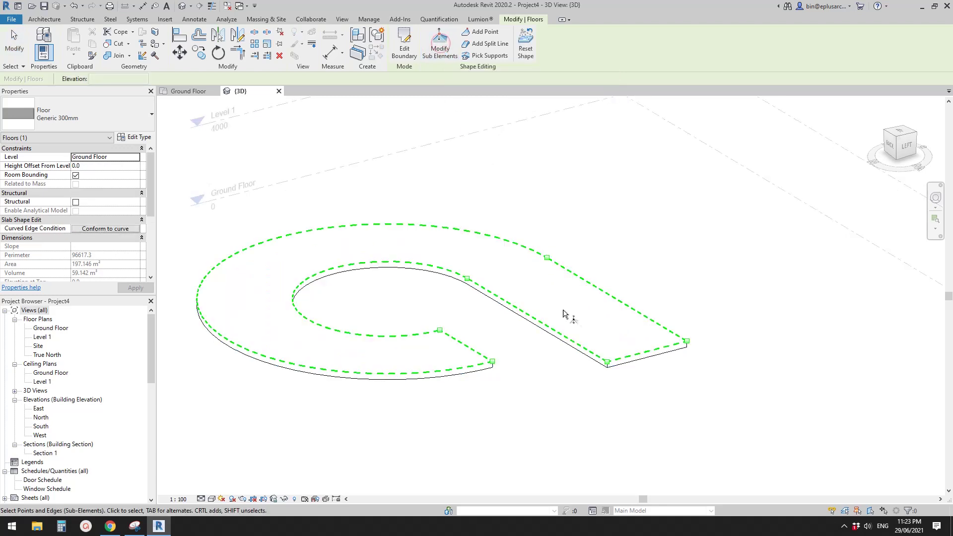
middle_drag(612, 323, 593, 321)
drag(582, 335, 605, 376)
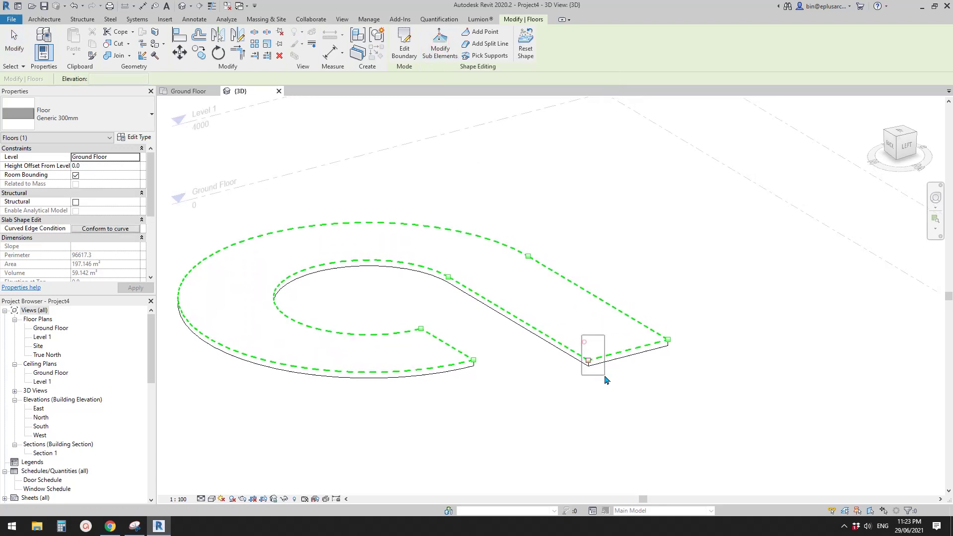
click(616, 354)
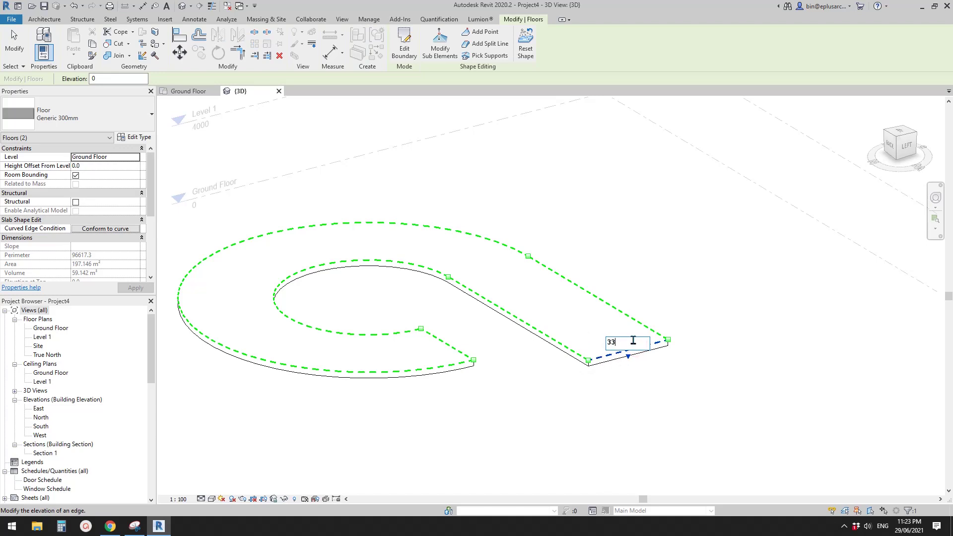
key(Return)
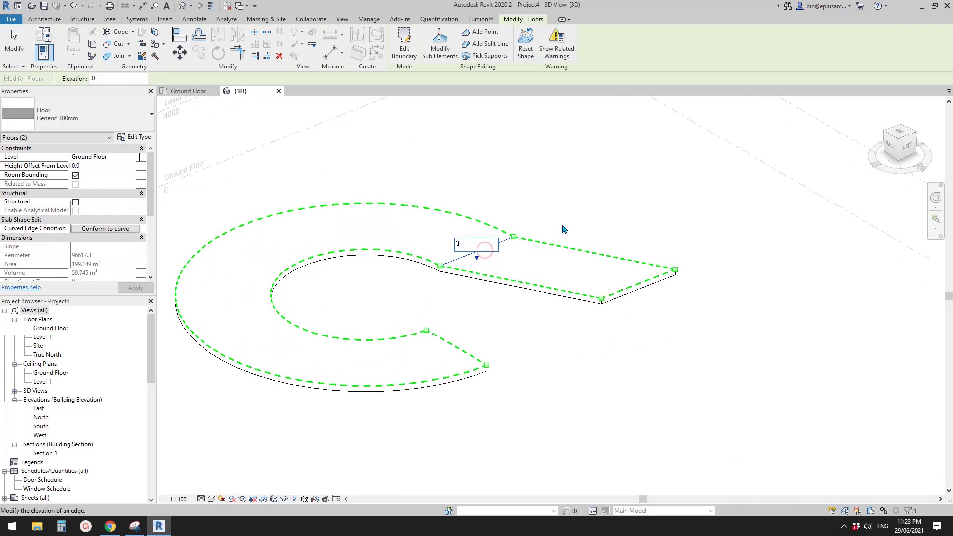
Set the elevation of the edge where the straight wing meets the curve to 3300 mm and leave shape editing
text(00)
key(Return)
shift+middle_drag(563, 225, 462, 222)
click(660, 279)
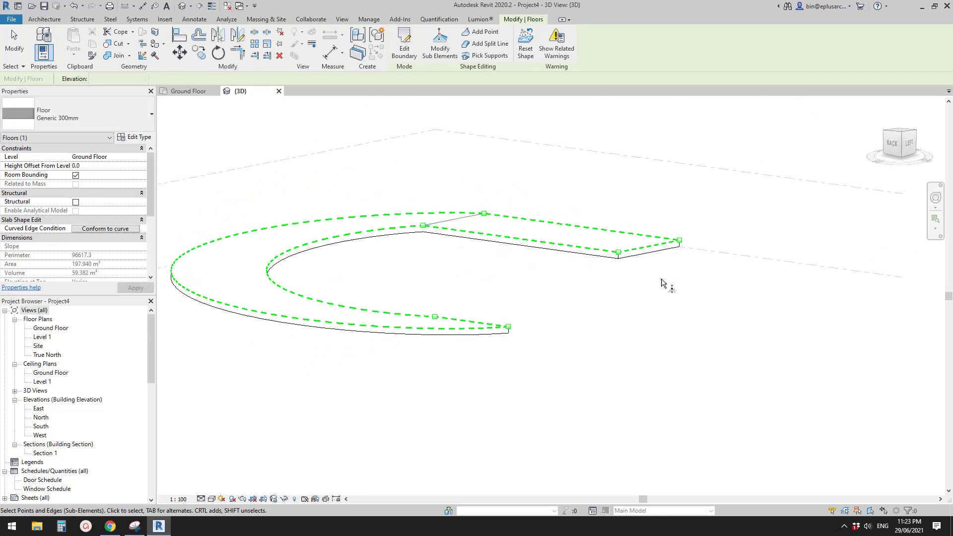
key(Escape)
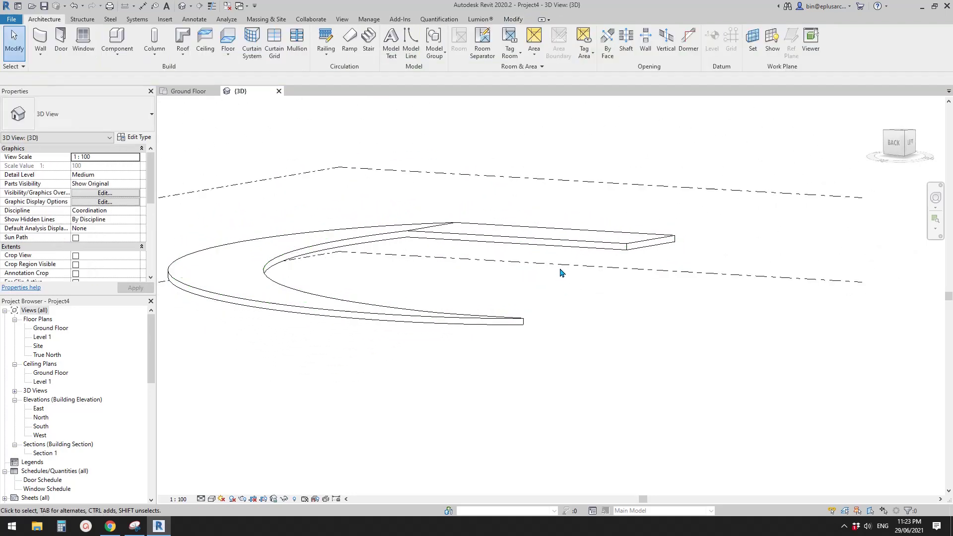
Start a similar Generic 300mm floor and pick the curved floor's low free end edge as its first boundary line
shift+middle_drag(564, 245, 360, 223)
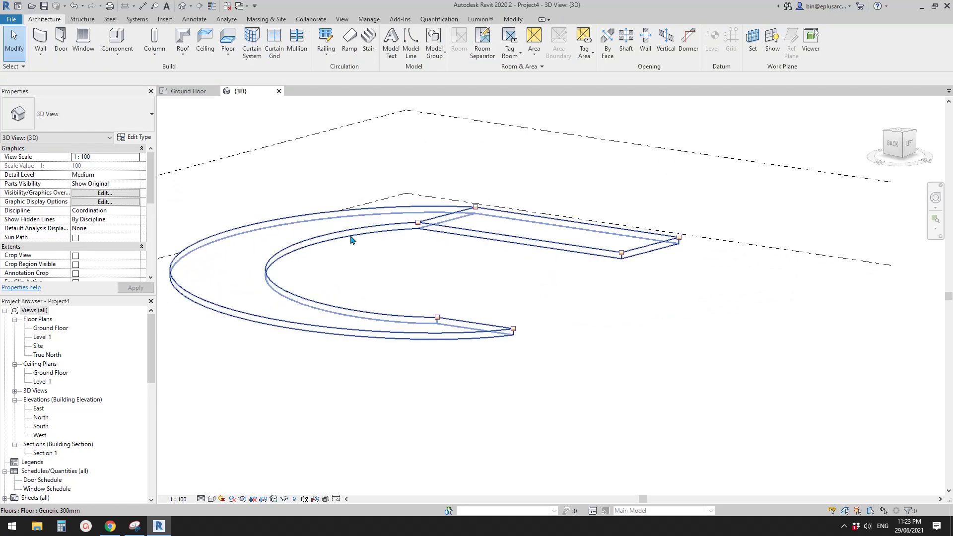
shift+middle_drag(486, 343, 504, 270)
click(510, 249)
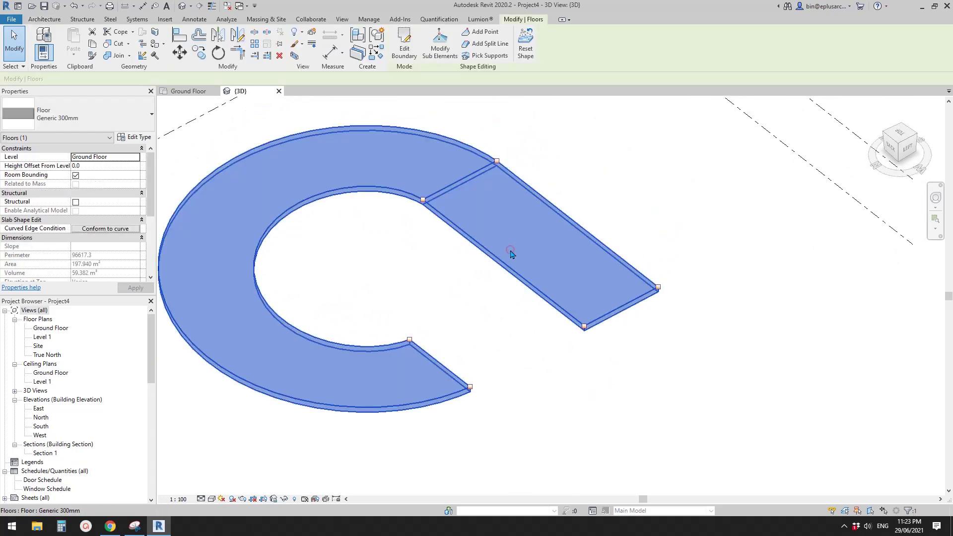
shift+middle_drag(514, 329, 535, 323)
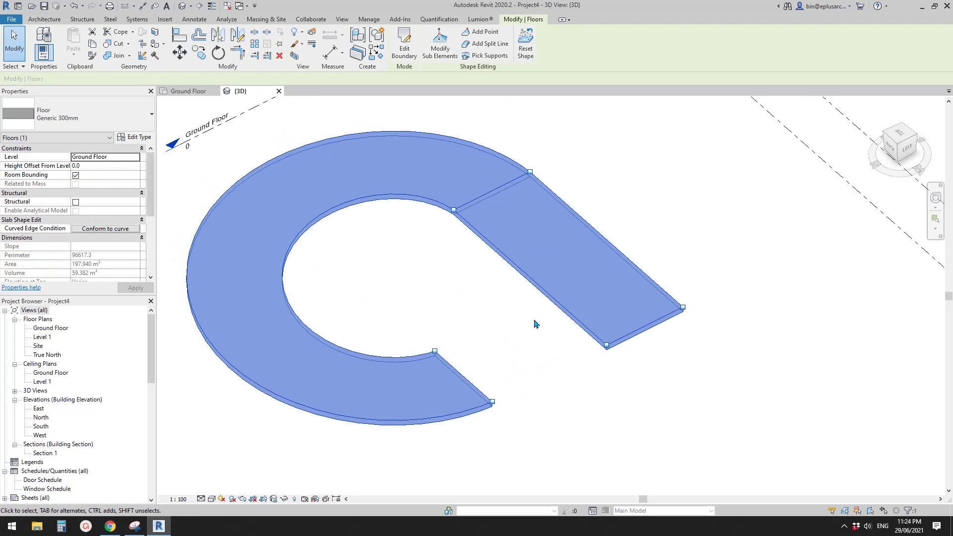
key(s)
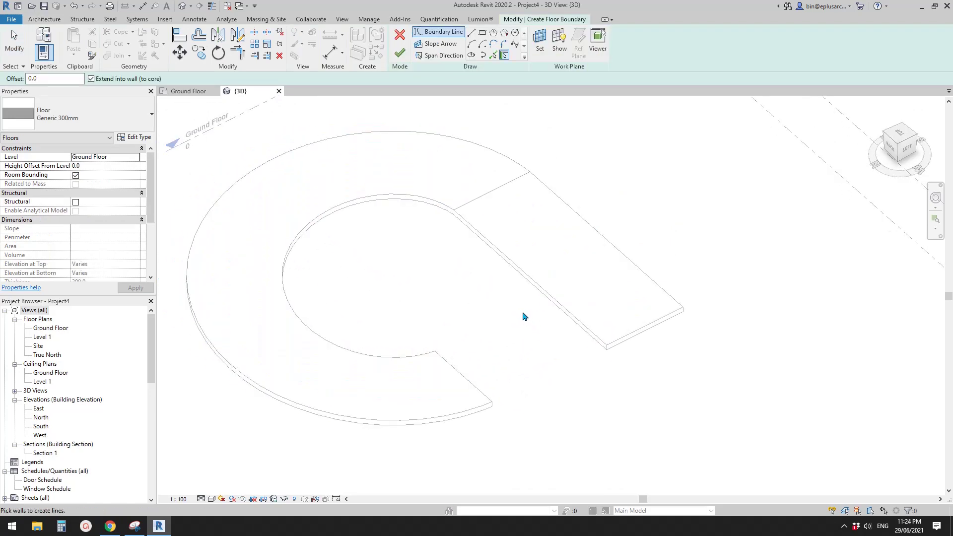
click(493, 55)
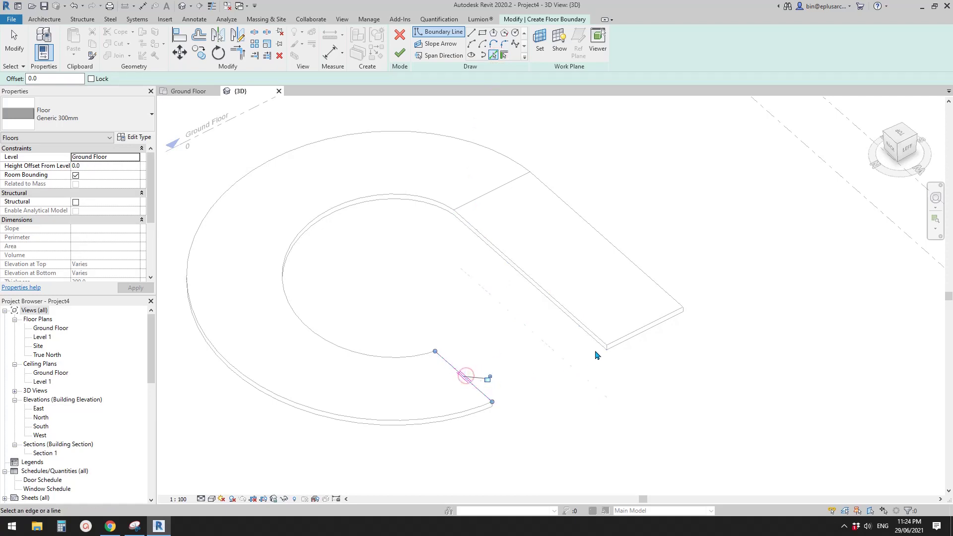
Draw two side boundary lines perpendicular to the picked edge from its ends, about 3600 mm and 2700 mm long
key(l)
key(i)
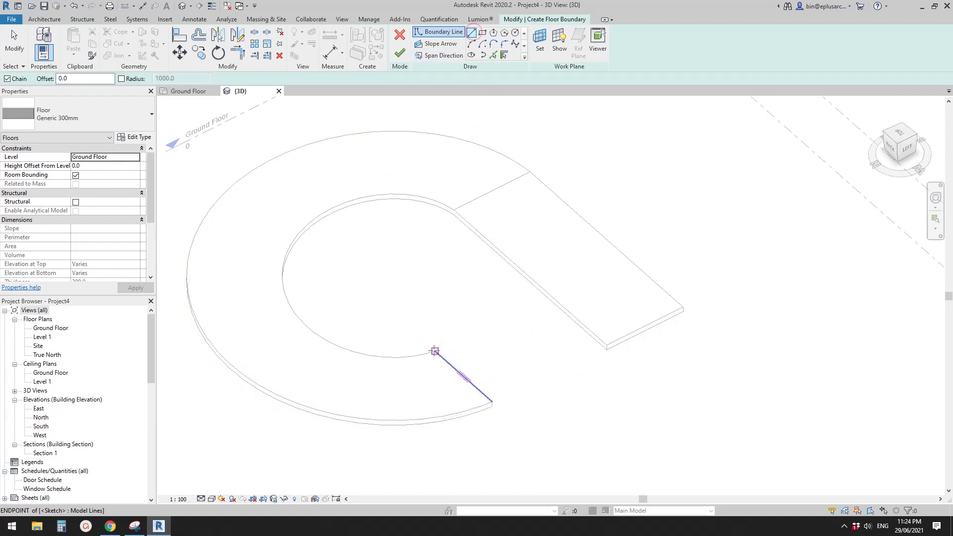
click(434, 350)
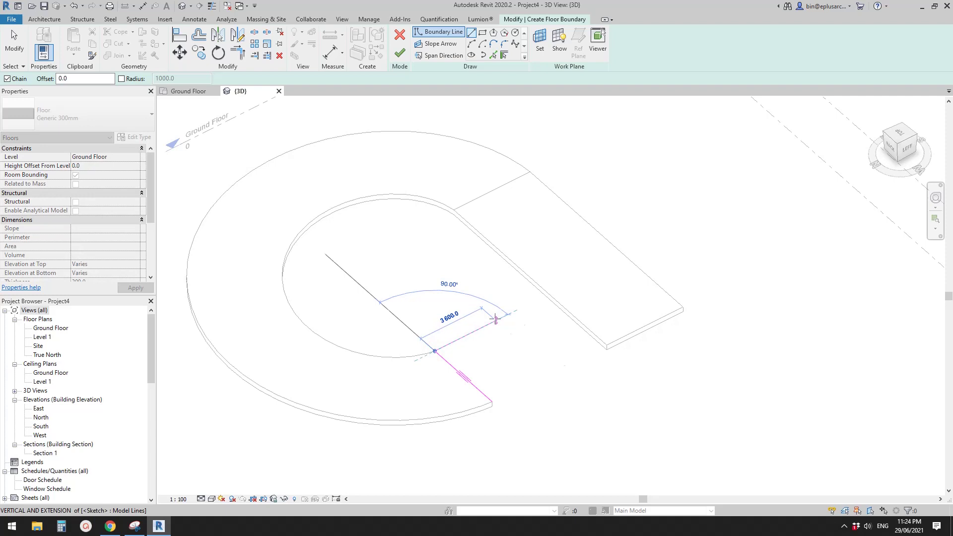
click(495, 320)
key(Escape)
click(491, 402)
click(539, 380)
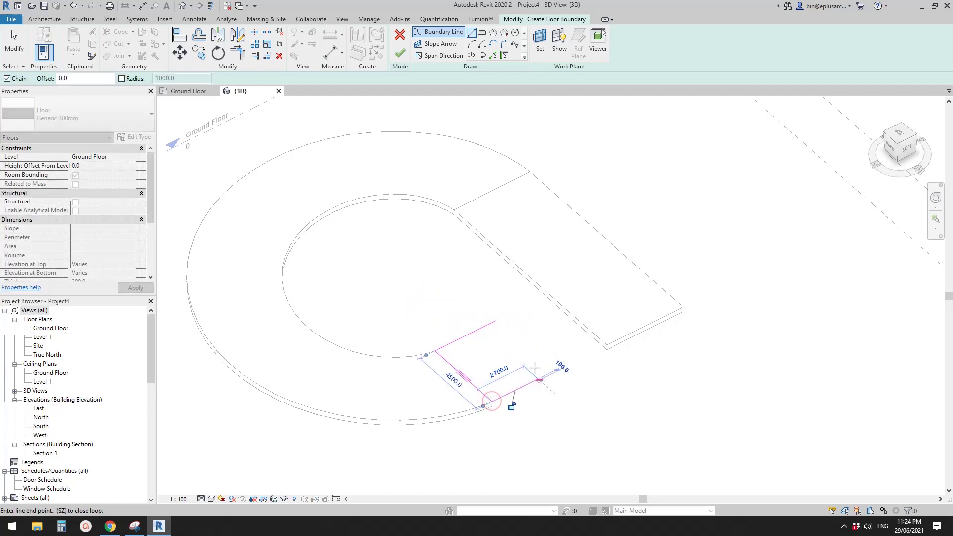
click(537, 379)
key(Escape)
Draw a parallel end line about 3100 mm long beyond the side lines and set its distance from the picked edge to 12000 mm
click(644, 242)
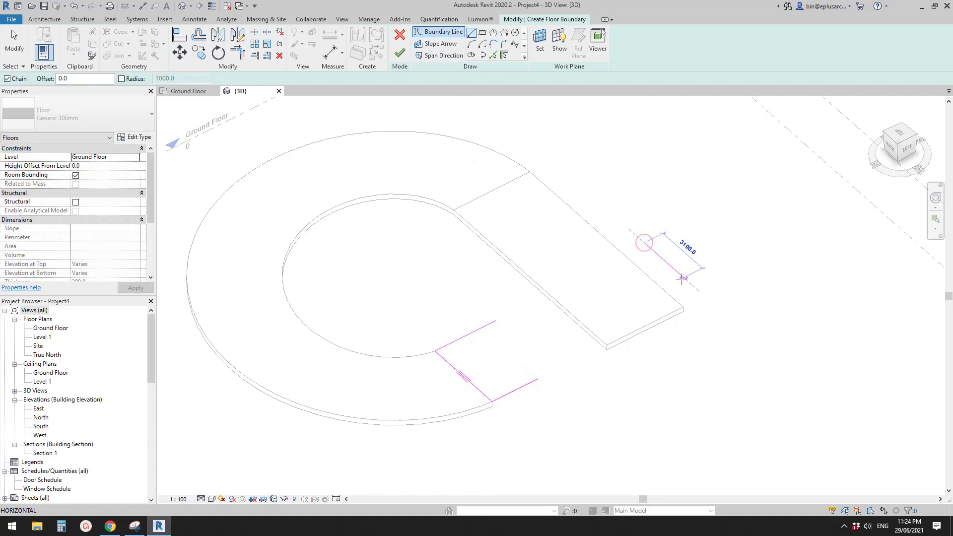
click(677, 271)
key(Escape)
key(Escape)
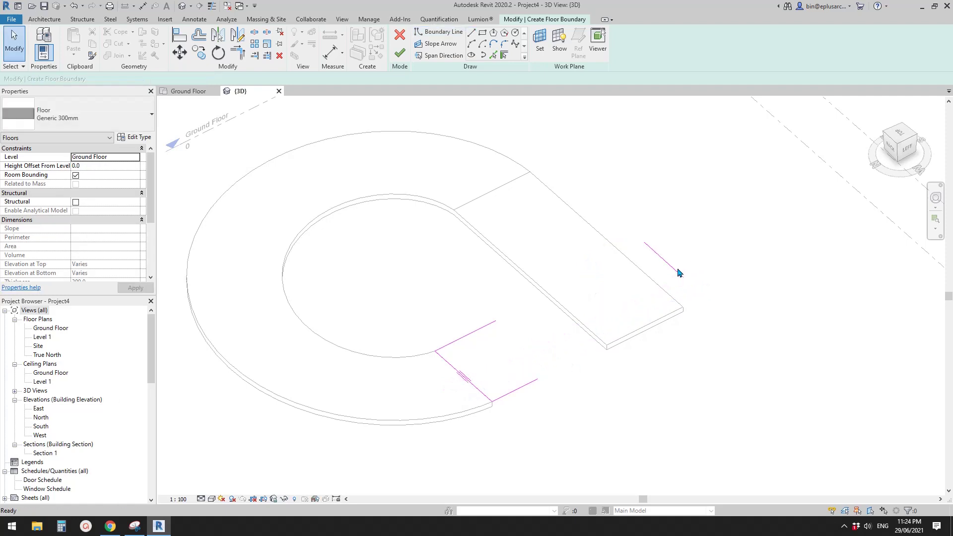
click(676, 268)
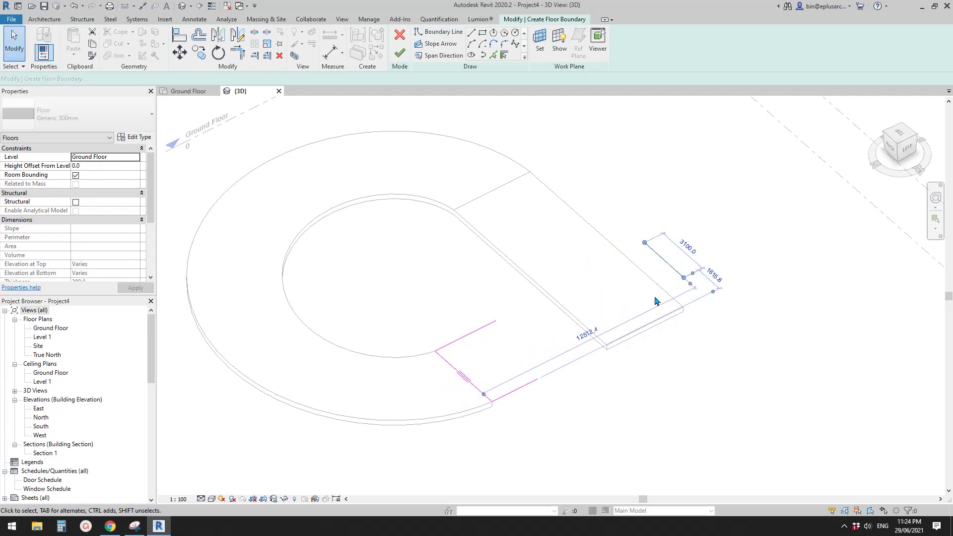
click(591, 333)
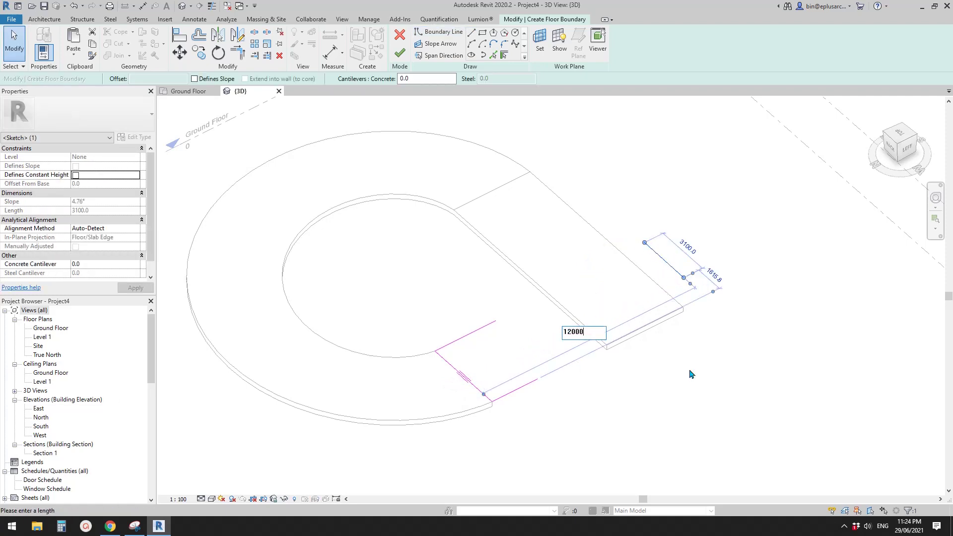
key(Return)
key(Escape)
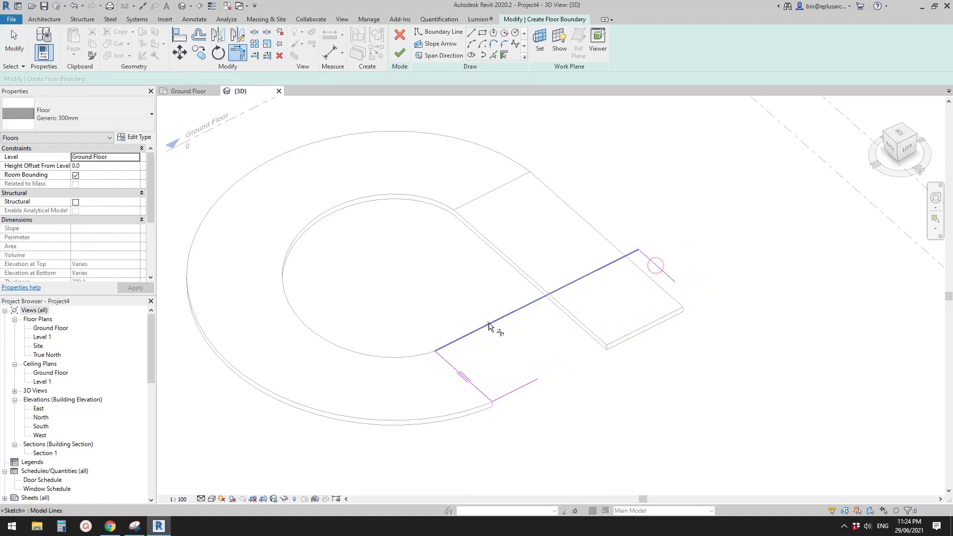
Trim the side lines and end line to corners to close the rectangle, and finish the ground-level wing floor
click(487, 323)
click(660, 272)
click(532, 380)
key(Escape)
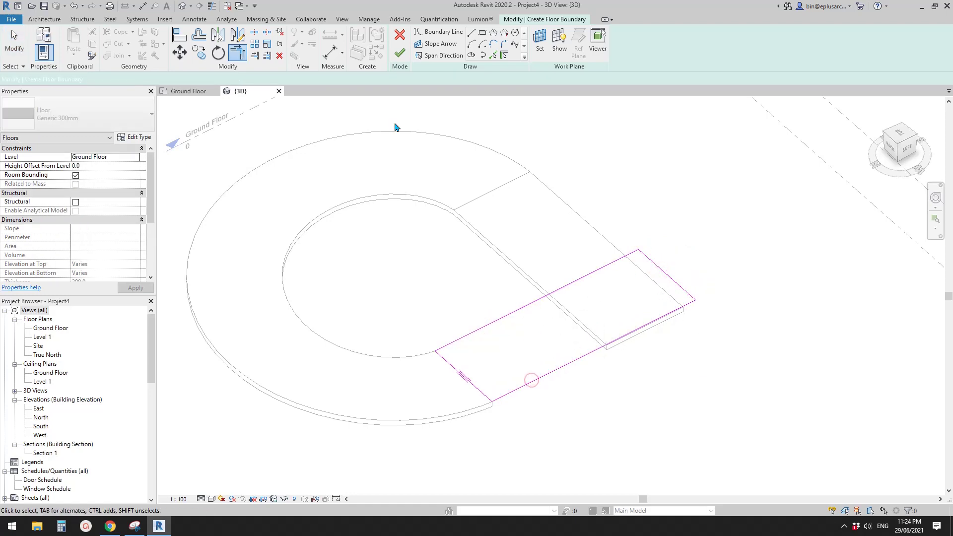
click(399, 53)
shift+middle_drag(705, 221, 694, 148)
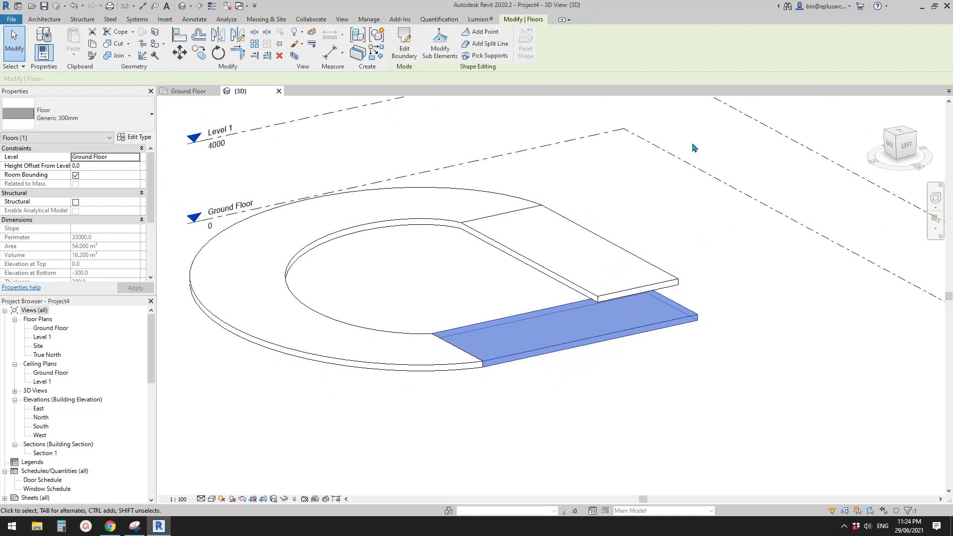
click(664, 213)
mouse_move(664, 213)
shift+middle_down()
mouse_move(610, 178)
mouse_move(660, 218)
shift+middle_up()
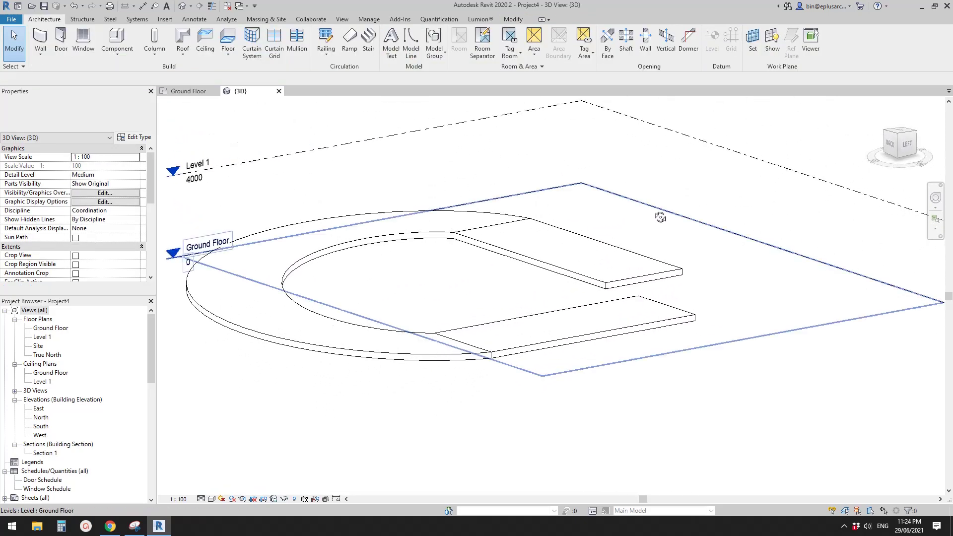
Join the geometry of the ground-level wing floor and the curved floor at their shared edge
scroll(497, 310, up, 5)
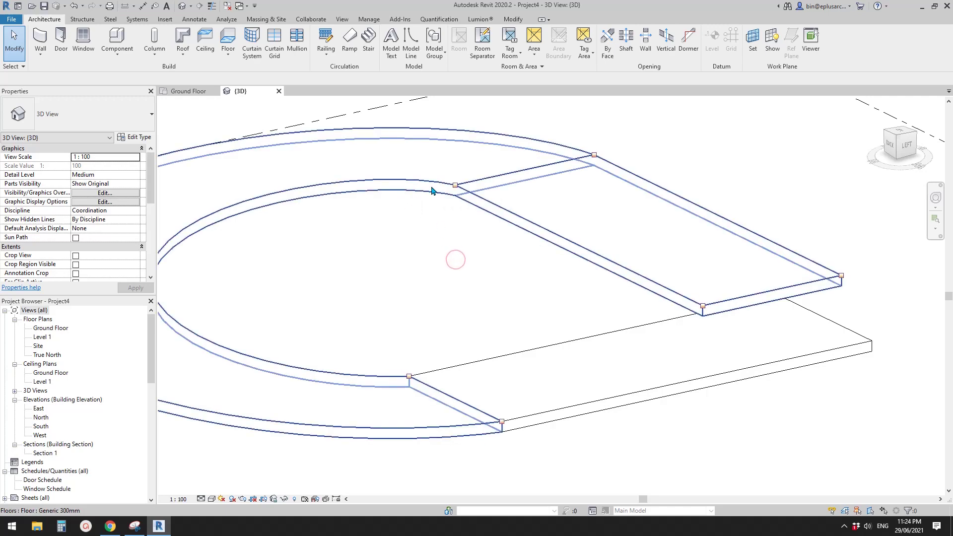
click(468, 228)
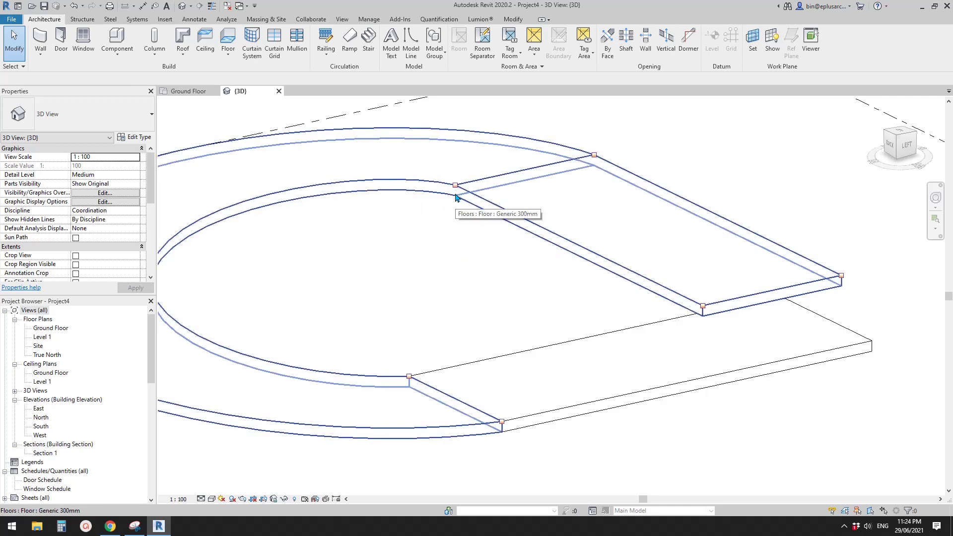
scroll(440, 192, up, 1)
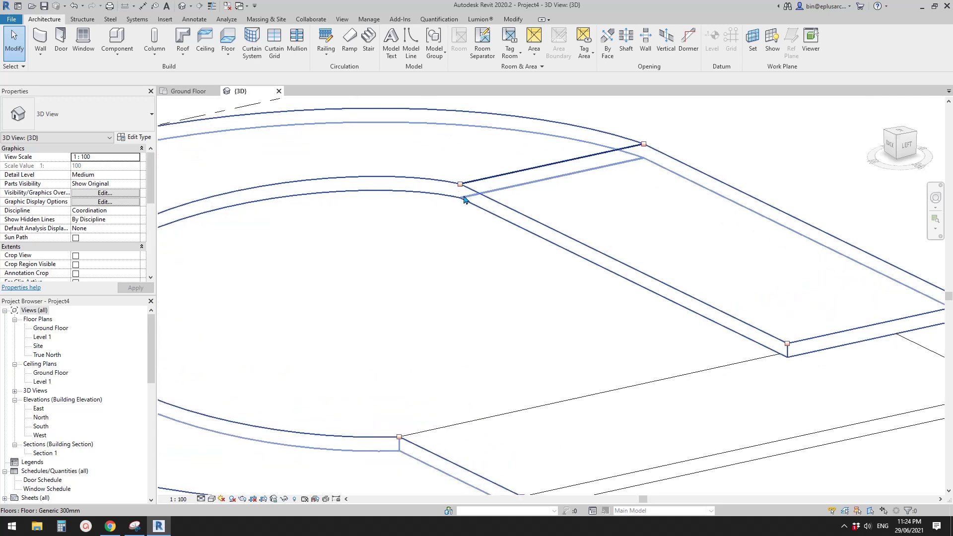
scroll(449, 268, down, 1)
middle_drag(456, 346, 456, 263)
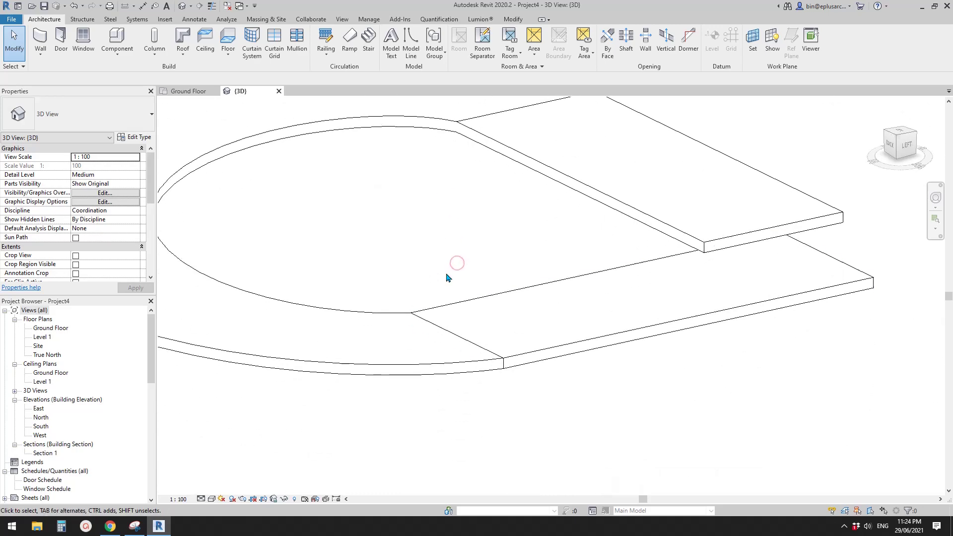
scroll(509, 360, up, 2)
middle_drag(500, 366, 486, 357)
click(513, 19)
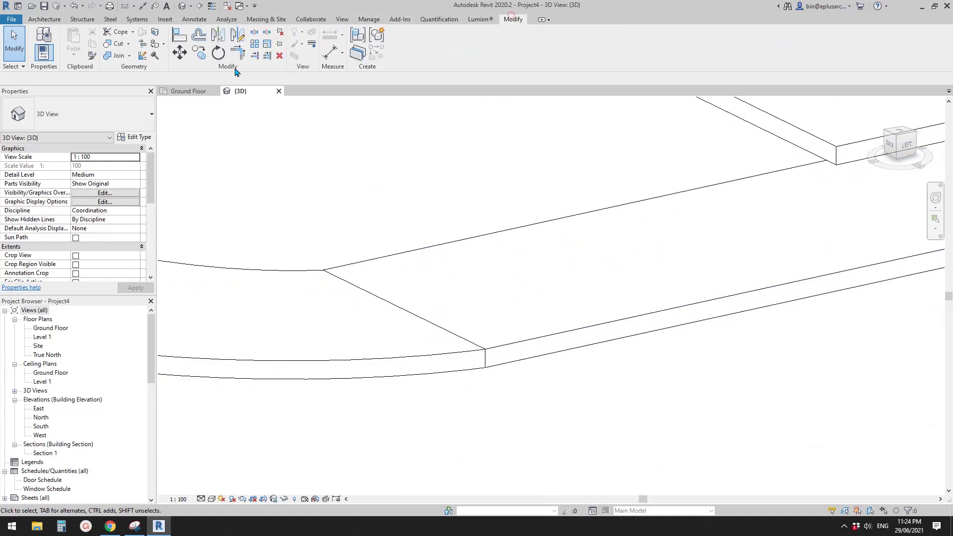
click(114, 56)
click(503, 320)
click(550, 384)
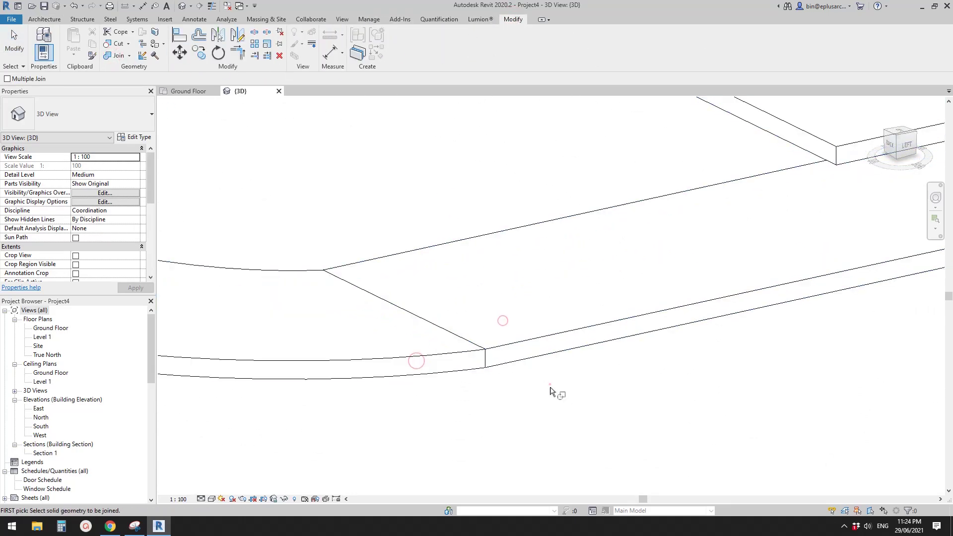
key(Escape)
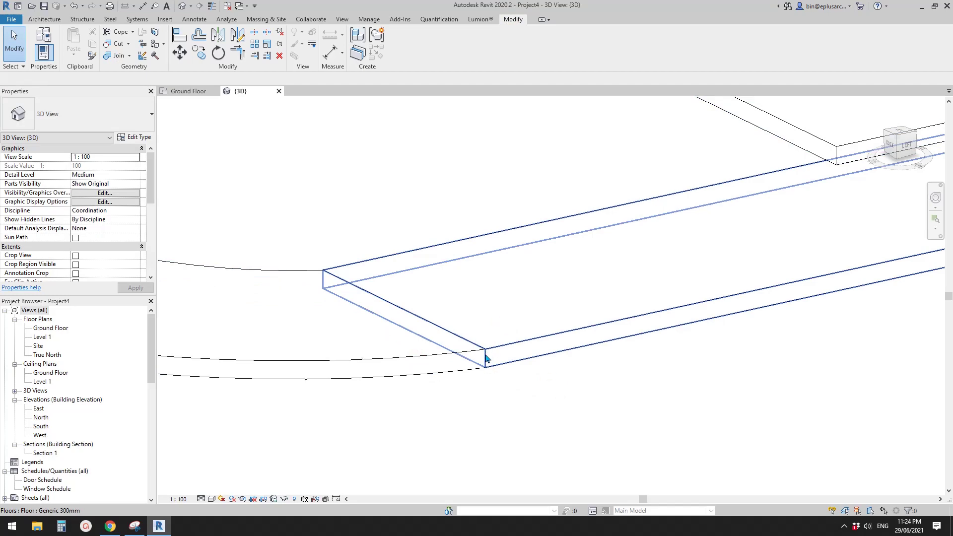
Edit the ground-level wing's boundary, moving the edge shared with the curve 1000 mm toward the free end, and finish
scroll(485, 355, down, 3)
middle_drag(506, 353, 448, 354)
scroll(487, 323, down, 1)
scroll(486, 344, up, 1)
scroll(485, 346, down, 1)
click(447, 324)
scroll(465, 306, up, 1)
mouse_move(466, 306)
middle_down()
mouse_move(459, 324)
mouse_move(457, 298)
middle_up()
click(404, 48)
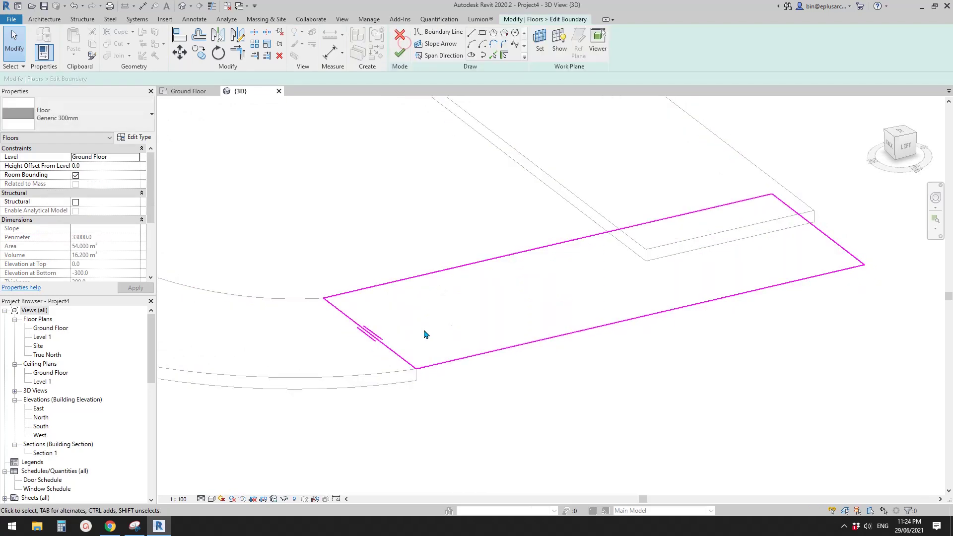
click(370, 334)
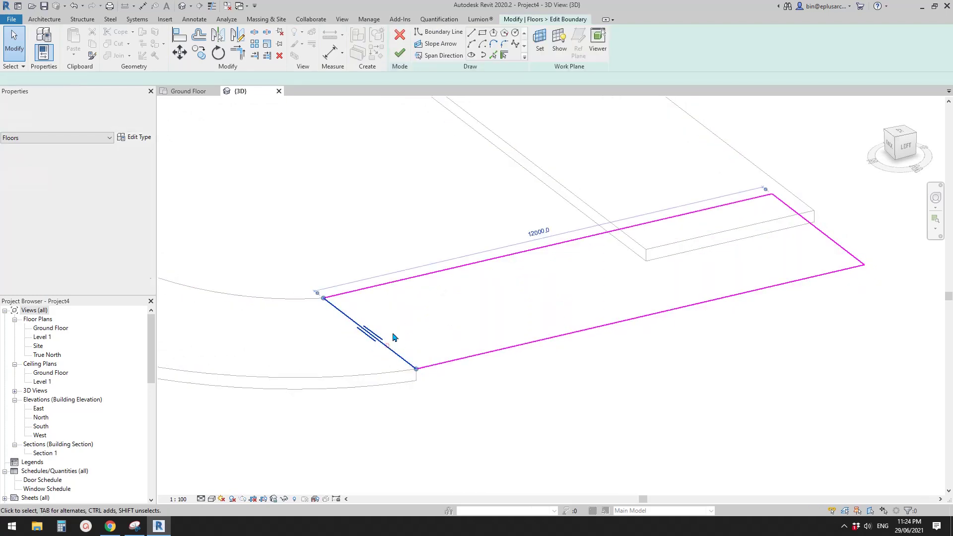
key(m)
key(v)
click(436, 323)
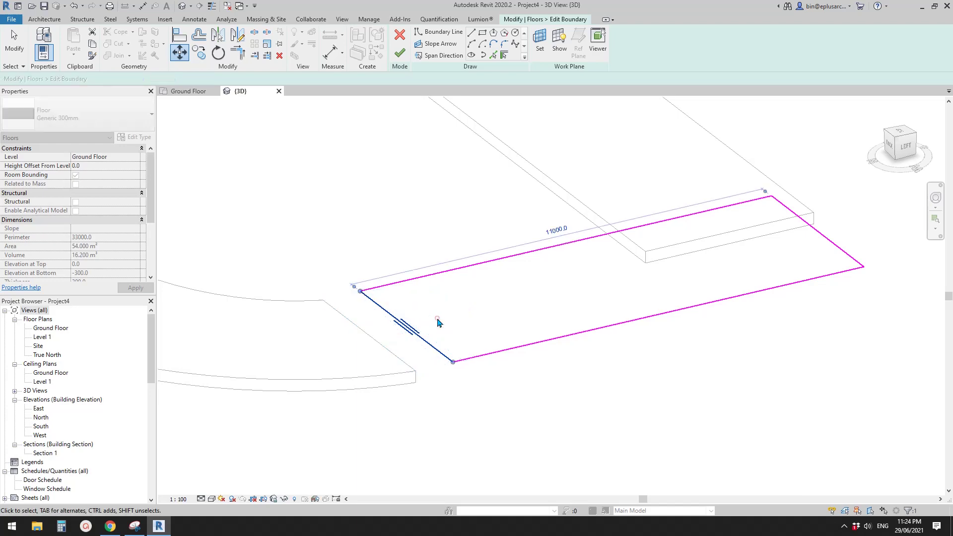
click(400, 52)
Edit the curved floor's boundary and draw three lines extending its low end 1000 mm to the shortened wing's edge
click(358, 352)
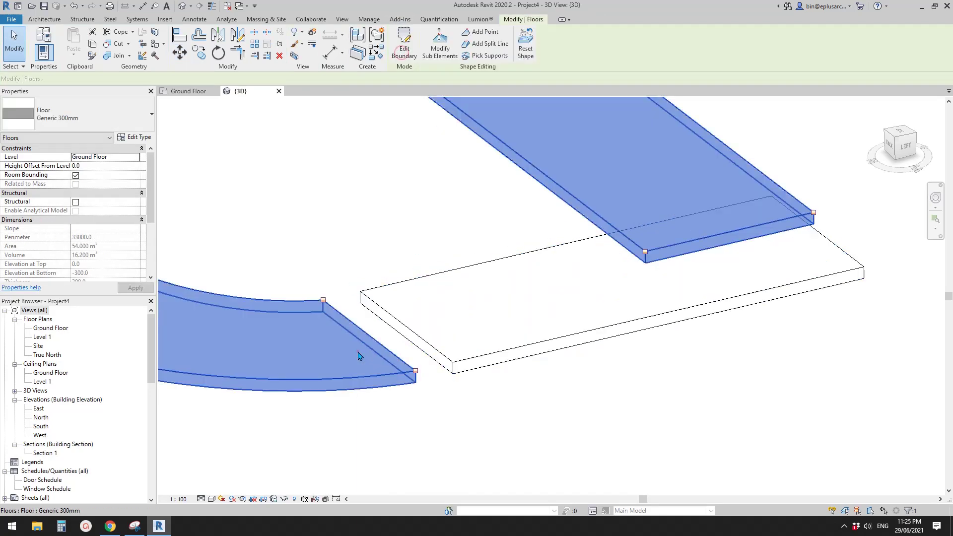
click(403, 53)
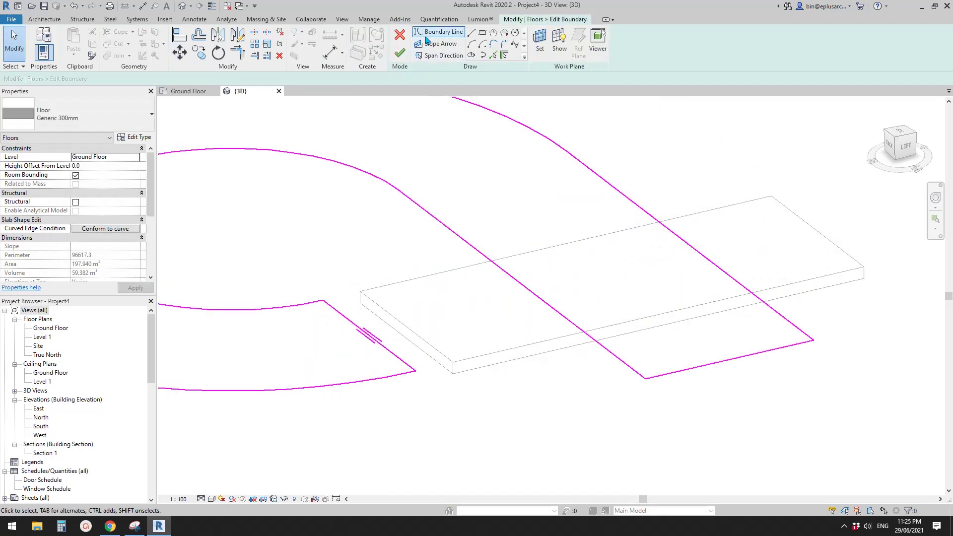
click(472, 33)
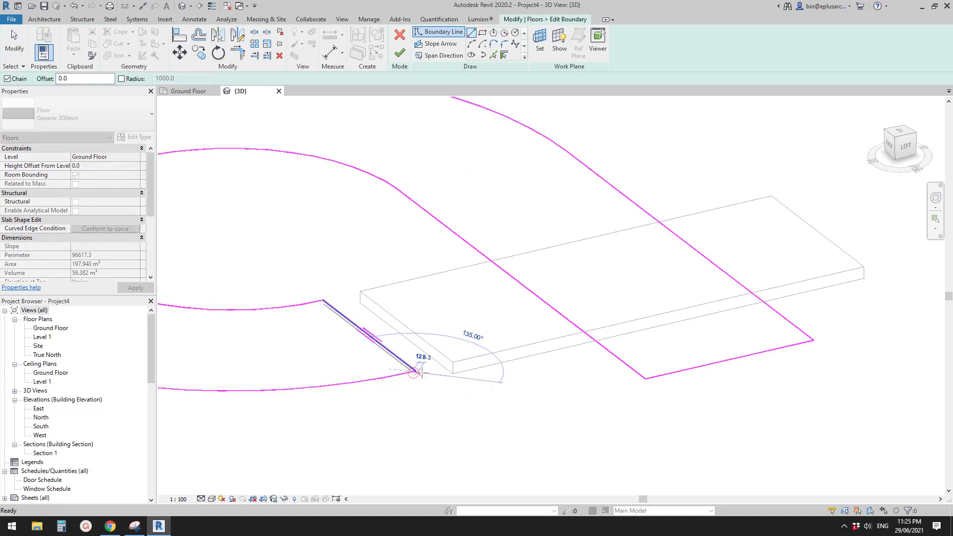
click(453, 361)
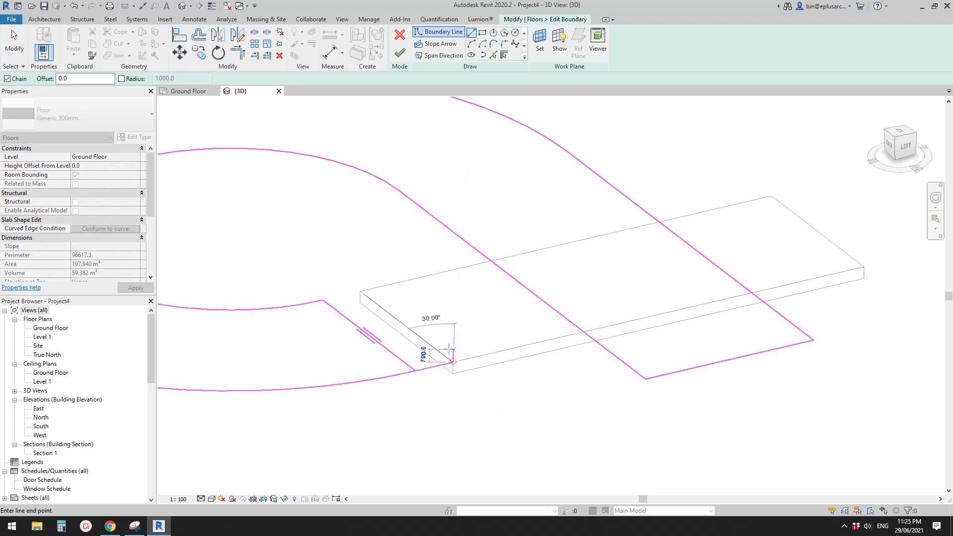
click(365, 289)
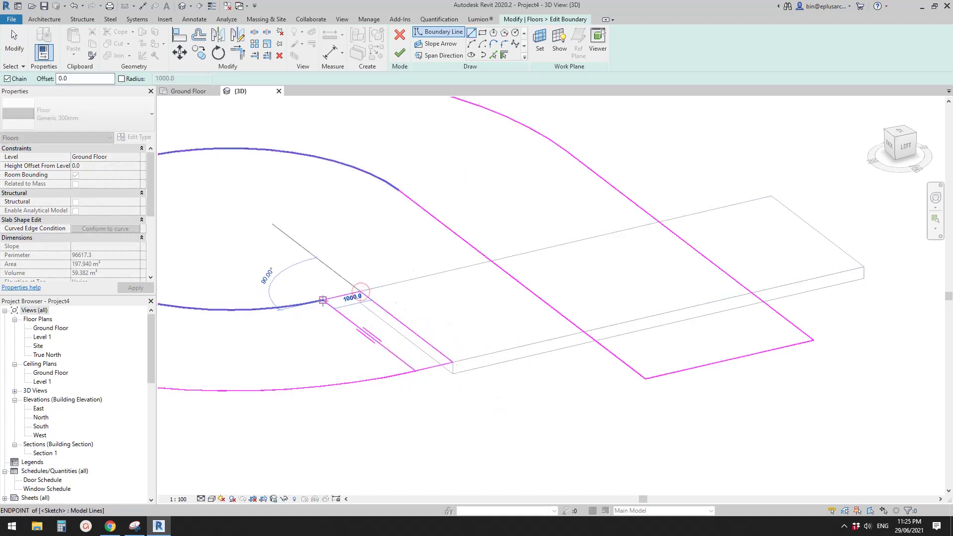
key(Escape)
key(Escape)
Delete the old end line inside the extension and finish the curved floor's boundary
key(Escape)
key(Escape)
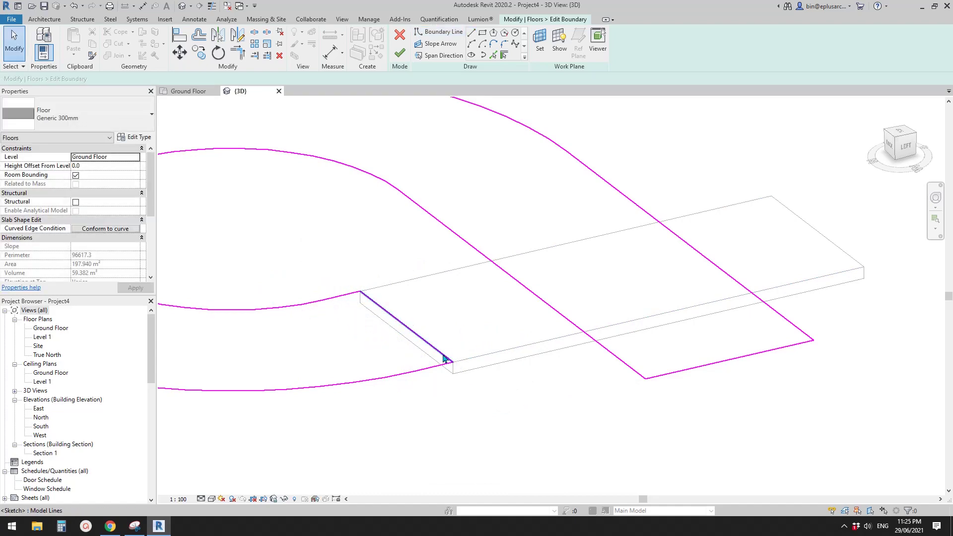
click(400, 52)
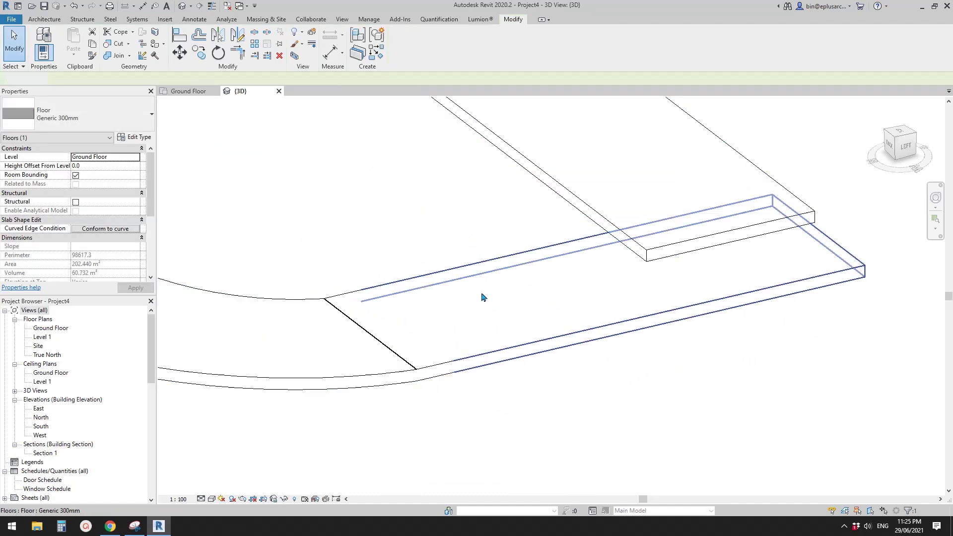
click(475, 401)
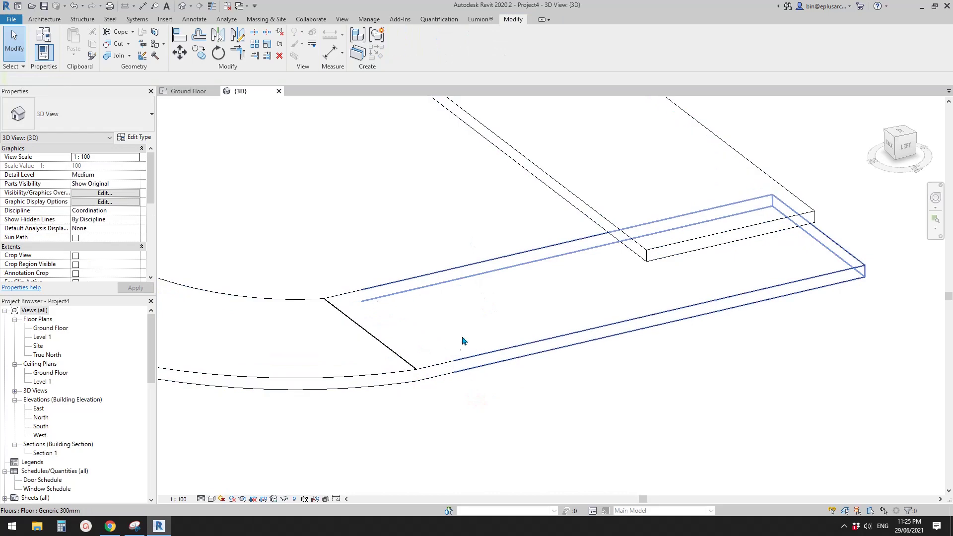
middle_drag(424, 332, 430, 340)
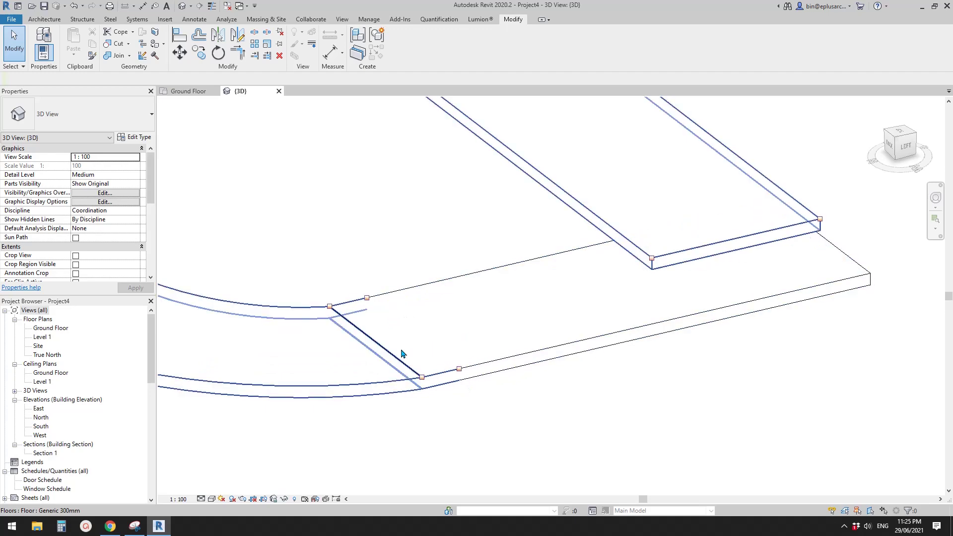
Apply Linework in the <Invisible lines> style to the two joint lines where the curved floor meets the straight wings
shift+middle_drag(402, 354, 446, 238)
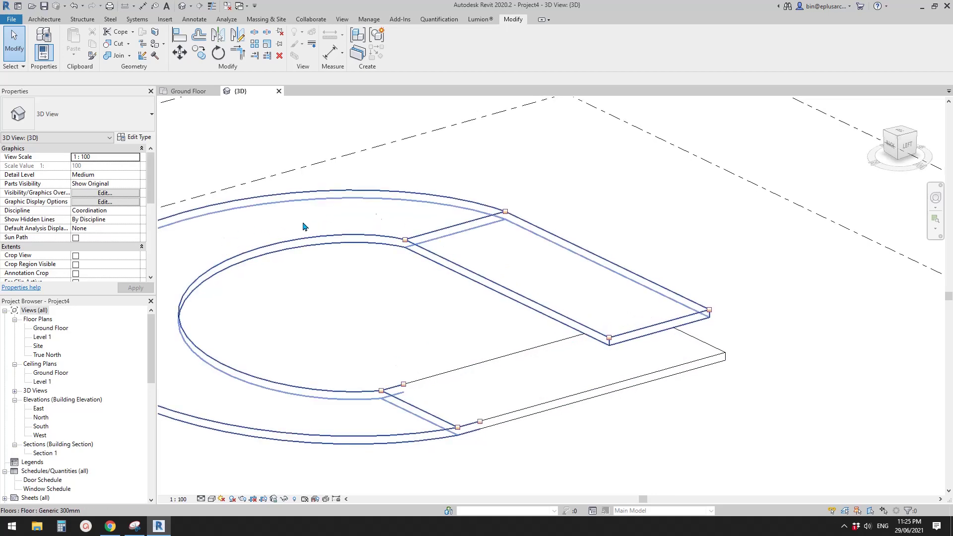
shift+middle_drag(513, 262, 569, 209)
shift+middle_drag(547, 249, 443, 284)
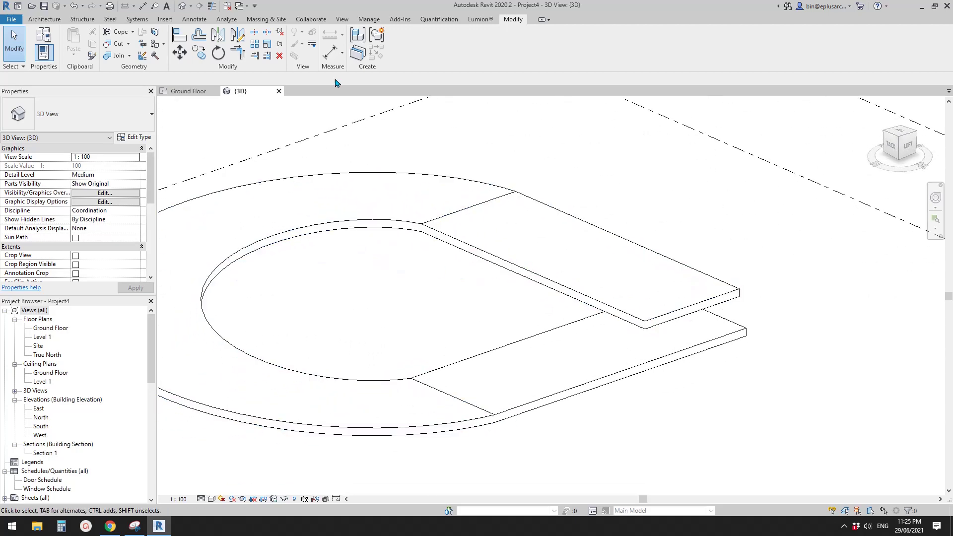
click(312, 47)
click(426, 48)
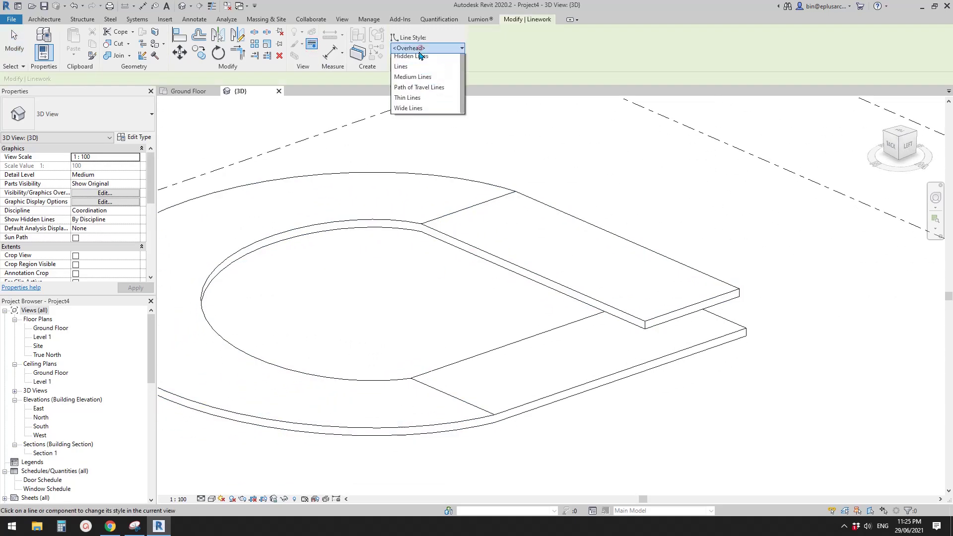
click(405, 90)
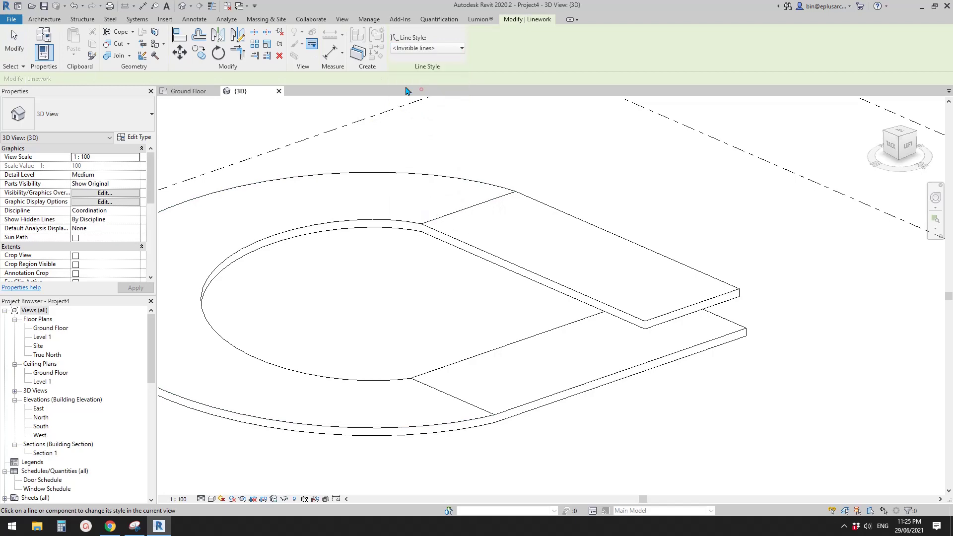
click(460, 211)
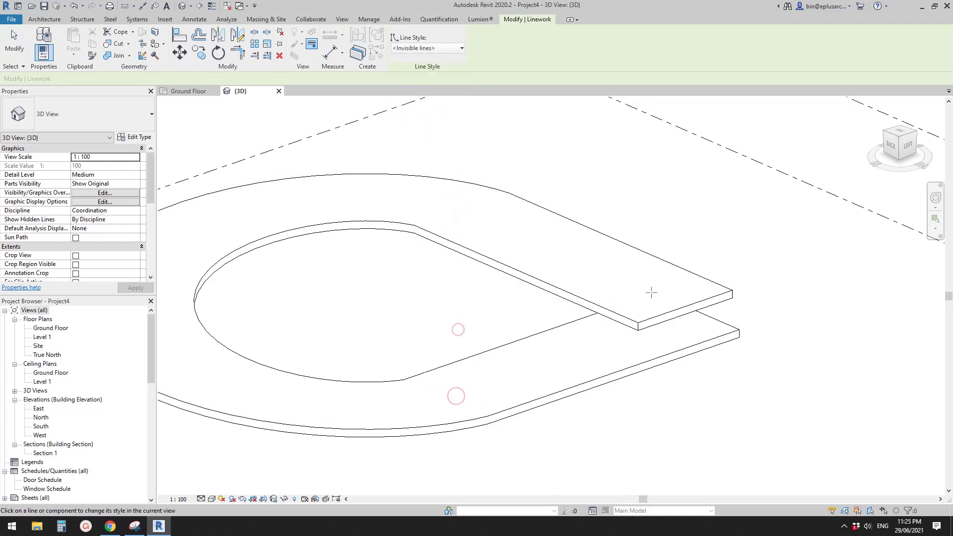
key(Escape)
shift+middle_drag(695, 329, 587, 323)
scroll(586, 323, down, 2)
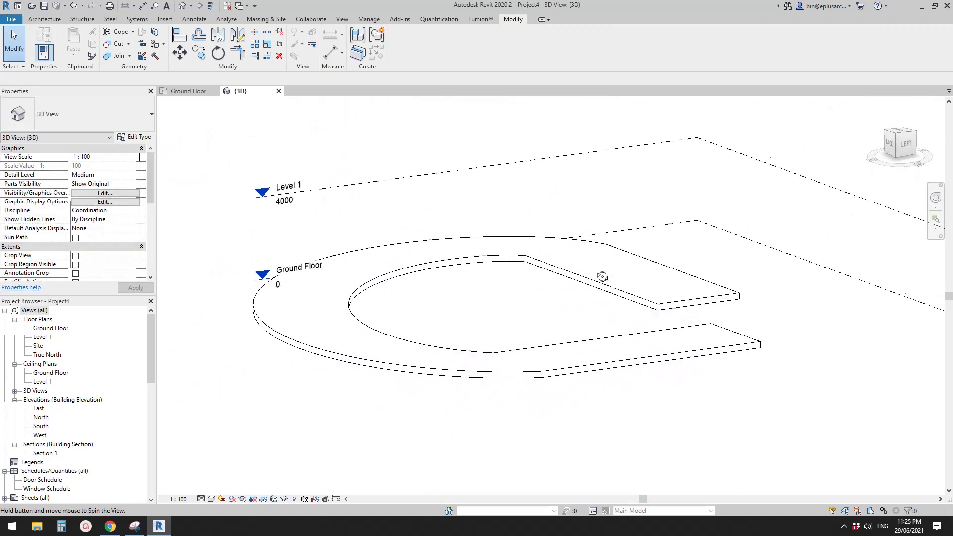
click(605, 291)
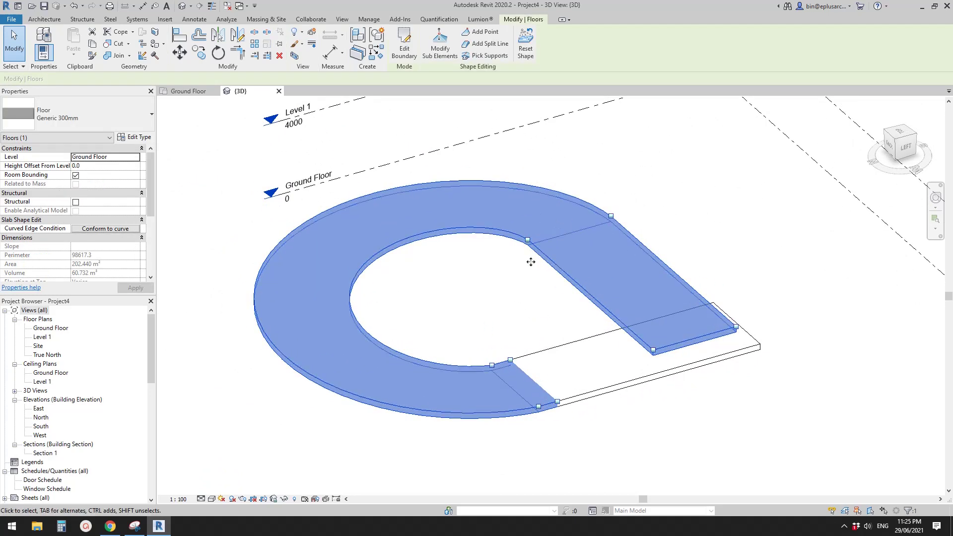
shift+middle_drag(529, 260, 558, 280)
click(557, 263)
Start a roof by footprint on Ground Floor with a 2700 mm base offset and Defines slope turned off
click(44, 19)
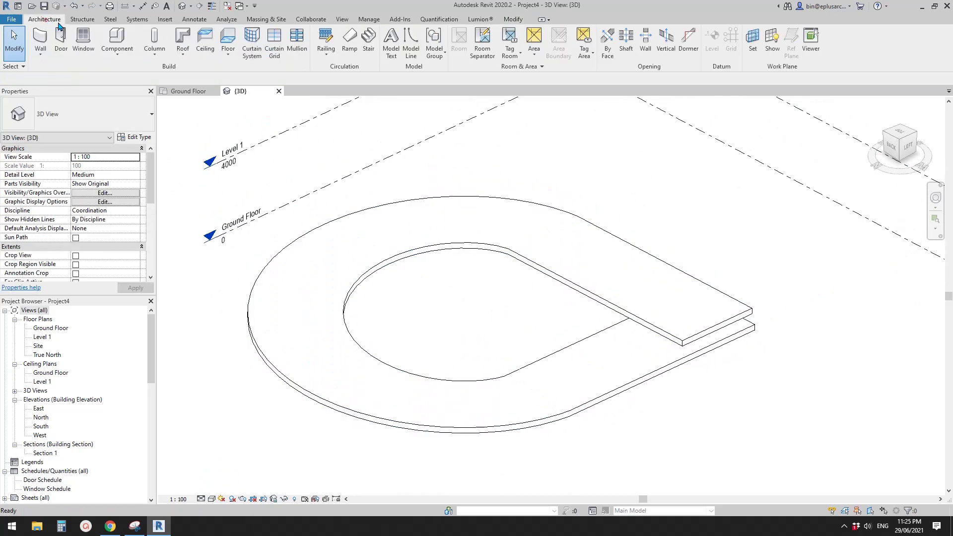
click(183, 39)
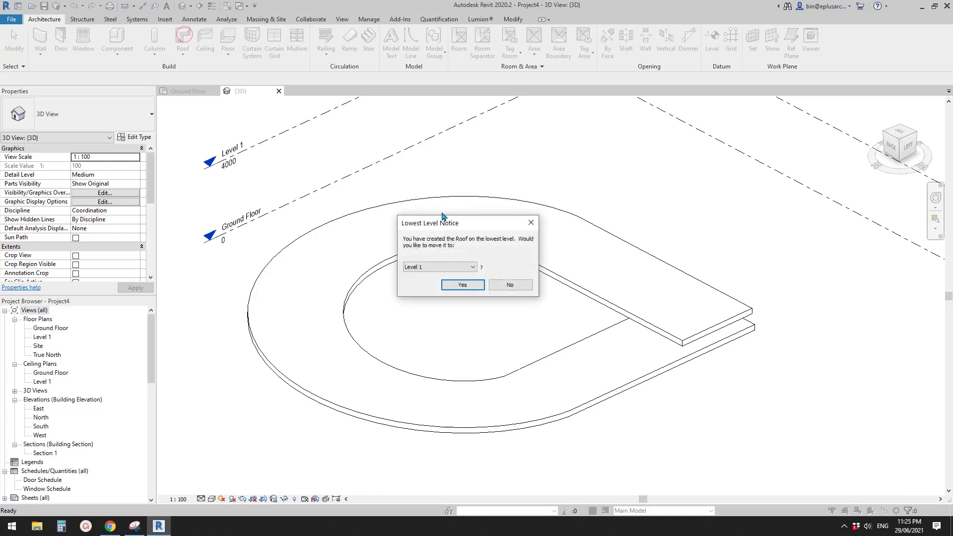
click(420, 277)
click(462, 284)
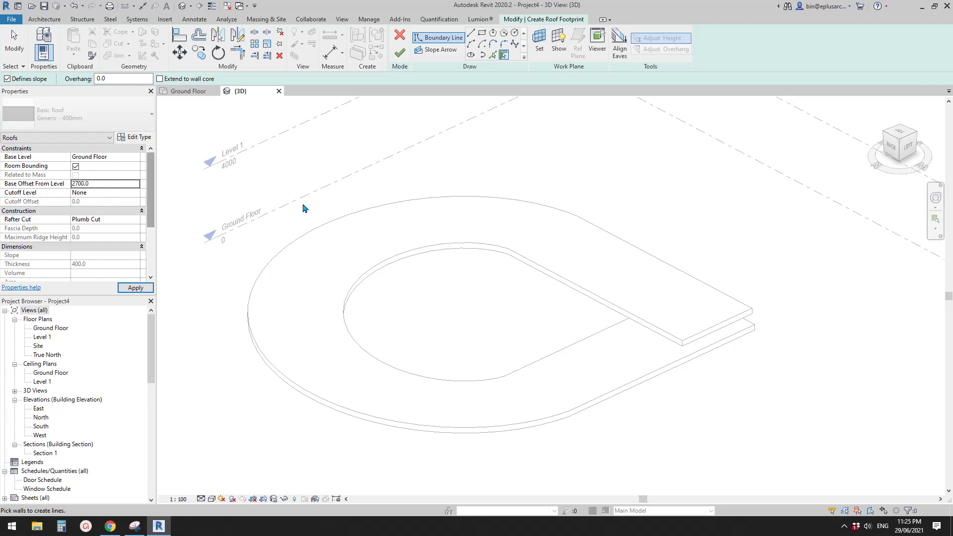
middle_drag(391, 280, 400, 270)
click(493, 54)
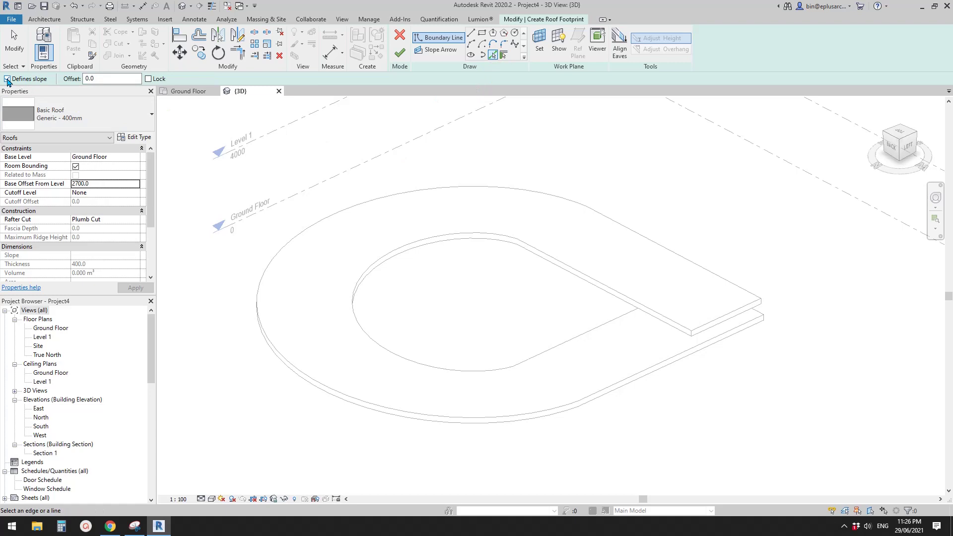
click(7, 78)
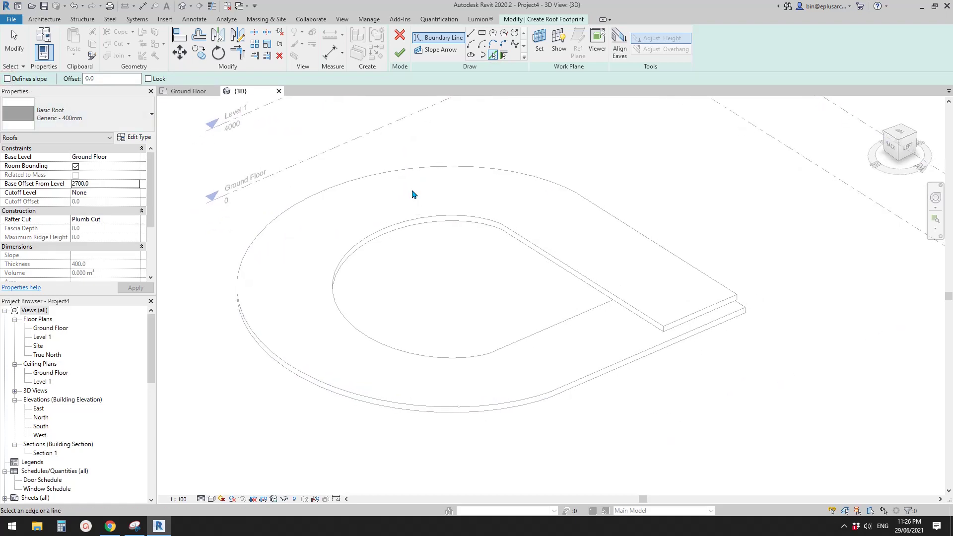
Pick the curved floor's whole outline and the short extension edges at its low end as roof boundary lines
middle_drag(423, 207, 415, 204)
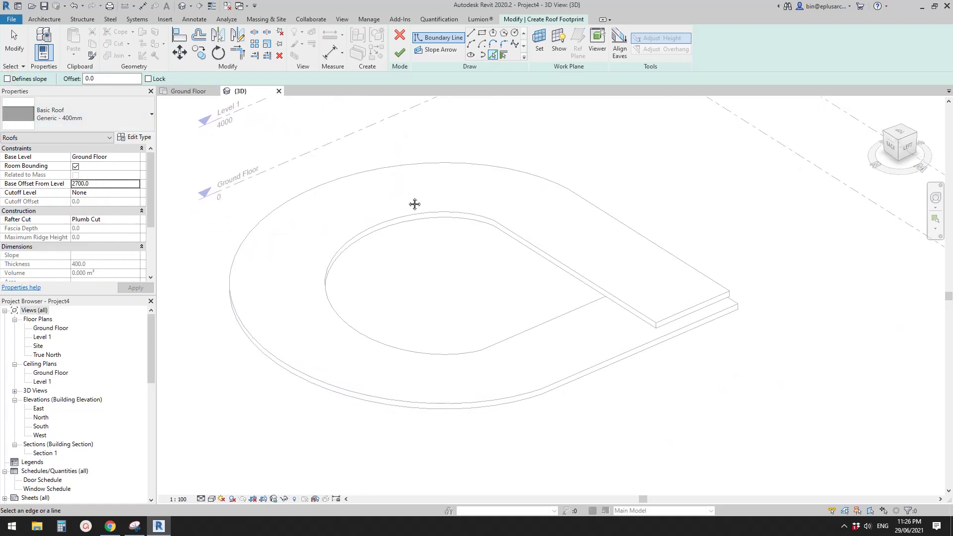
mouse_move(488, 334)
middle_down()
mouse_move(489, 321)
mouse_move(483, 336)
middle_up()
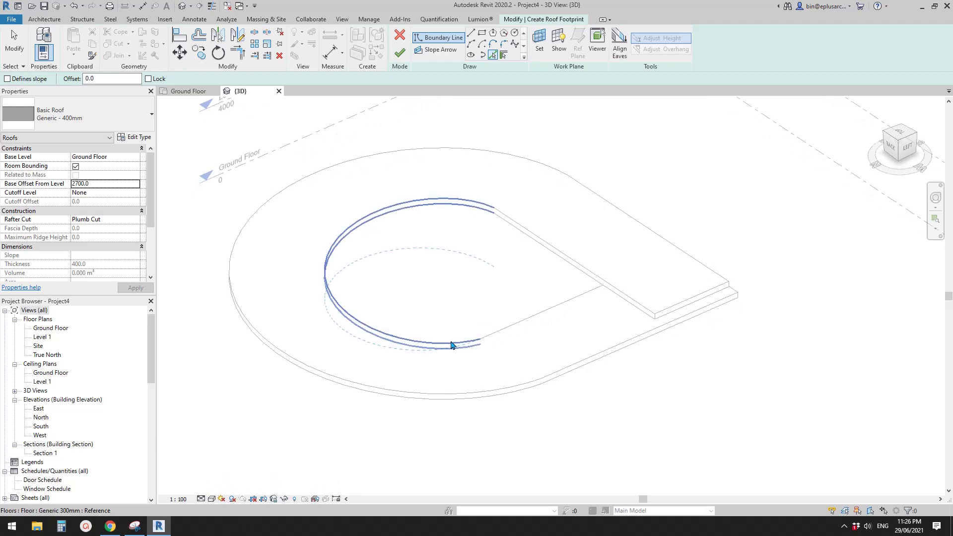
key(Tab)
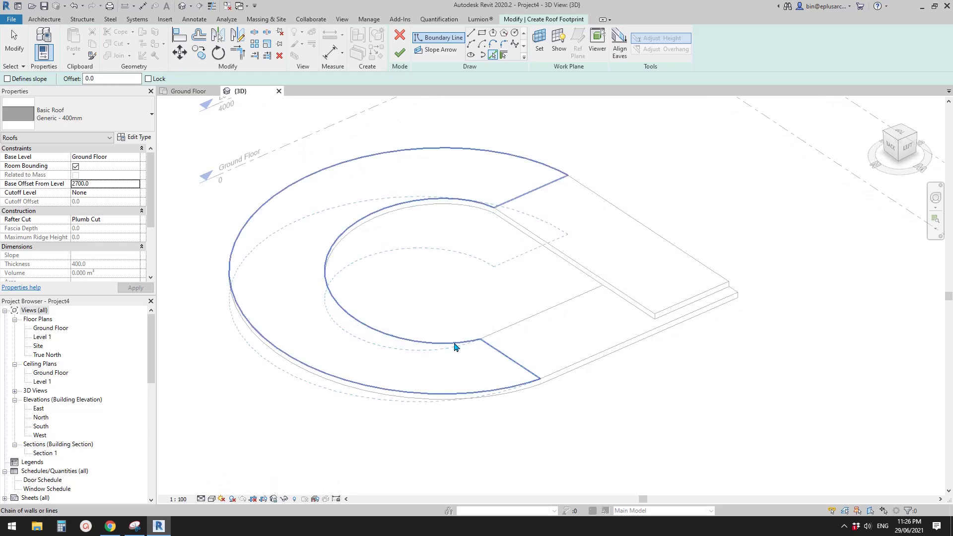
key(Tab)
click(454, 342)
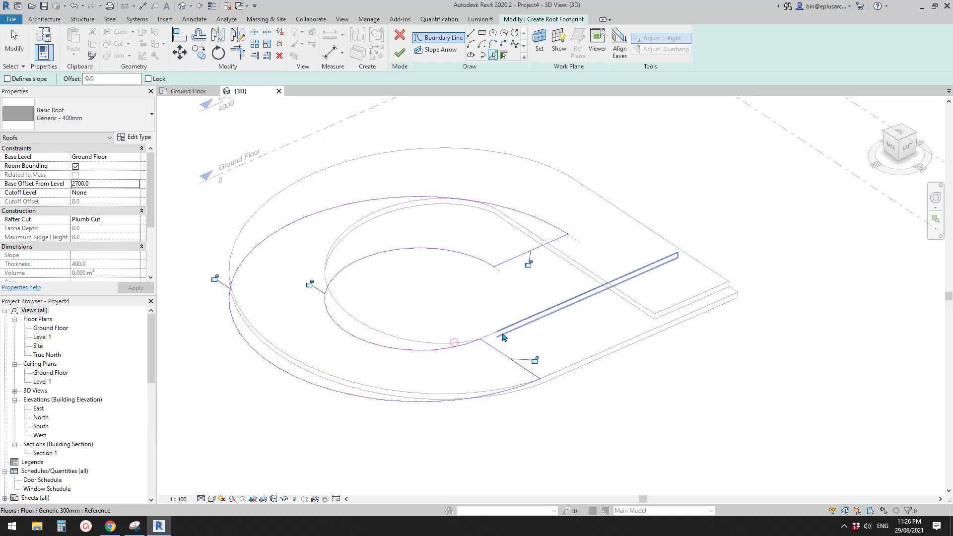
click(504, 338)
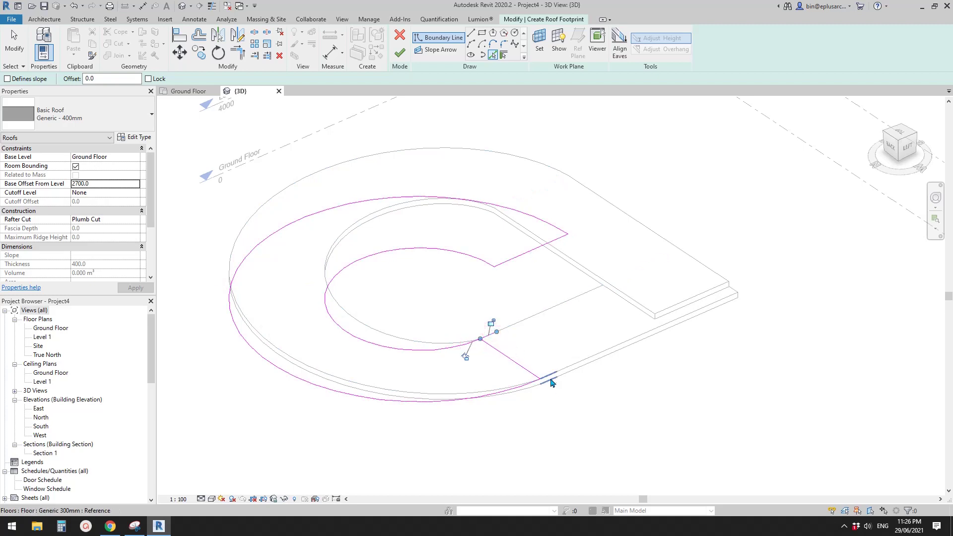
Replace the roof boundary's end line inside the low-end extension with a straight line across the extension's outer ends
scroll(550, 369, up, 2)
key(Escape)
click(516, 369)
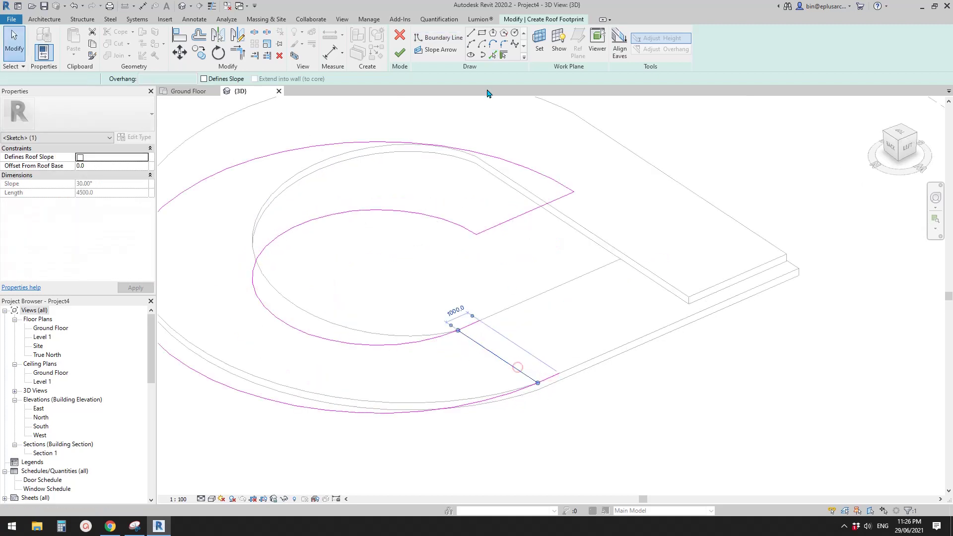
key(Delete)
click(471, 33)
click(482, 319)
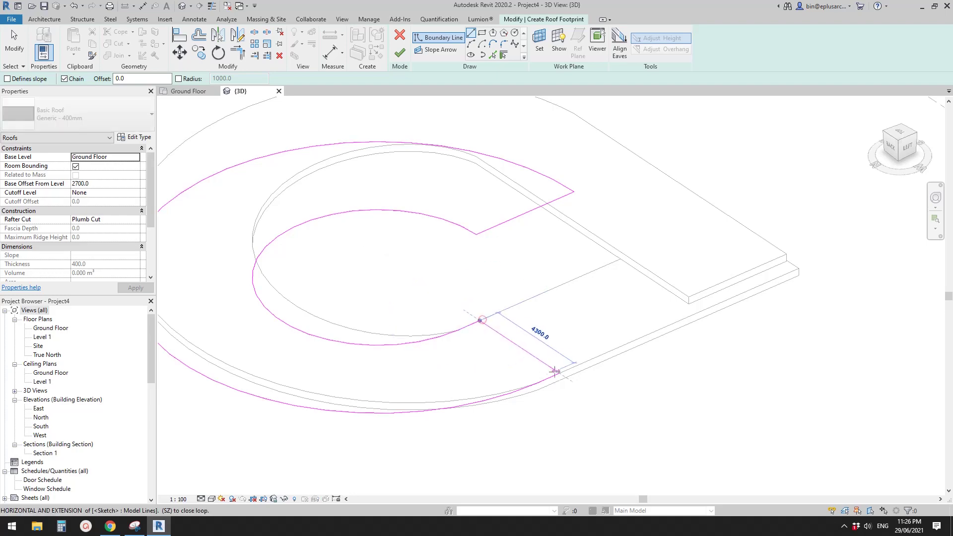
click(559, 373)
scroll(559, 373, down, 2)
key(Escape)
key(Escape)
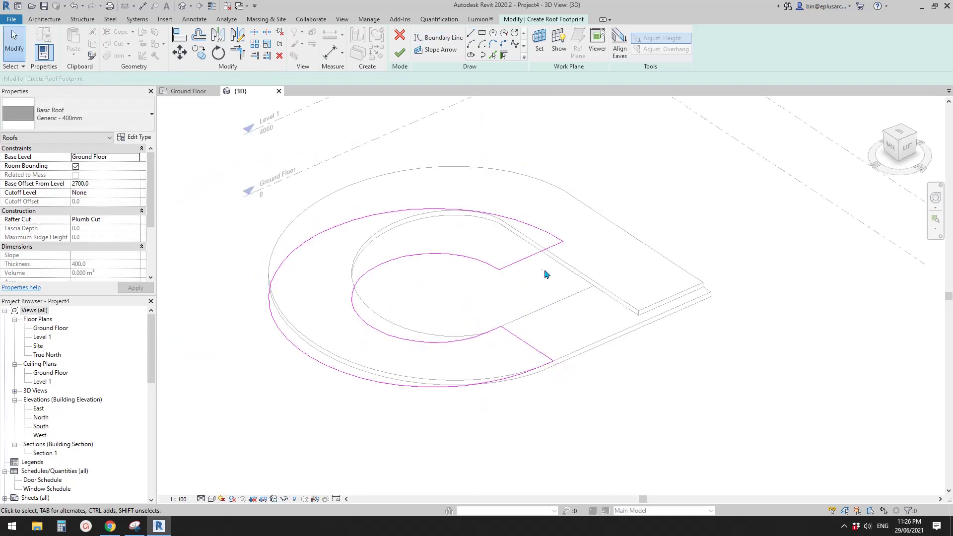
Pick the raised wing's free end and its two long edges as roof boundary lines
click(493, 54)
click(655, 306)
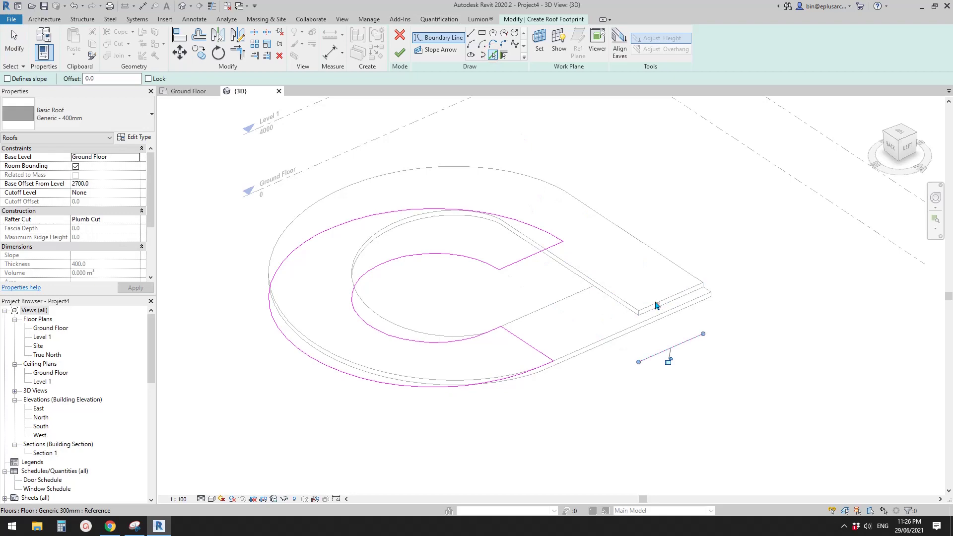
click(570, 262)
click(629, 233)
Delete the boundary line dividing the curve from the raised wing and finish the roof footprint
key(t)
key(r)
key(Escape)
click(541, 252)
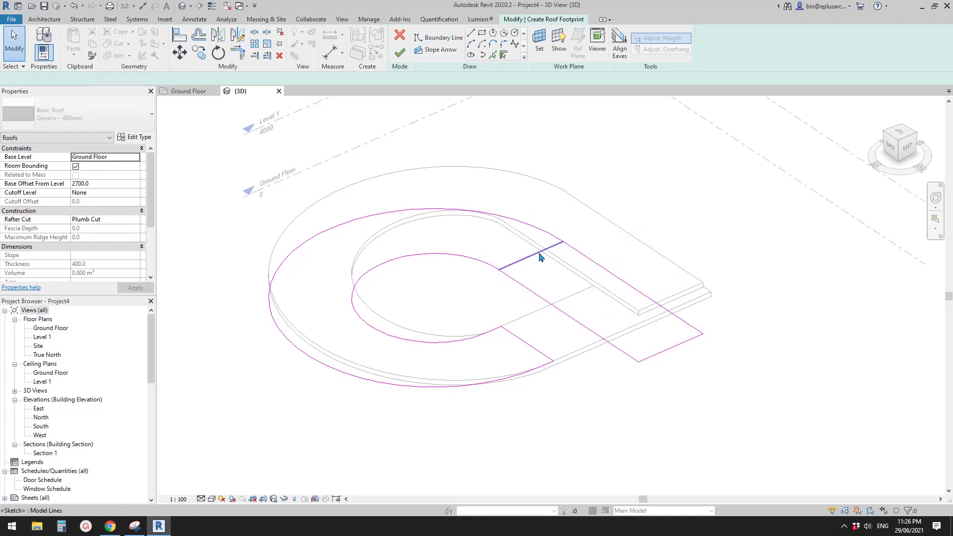
key(Delete)
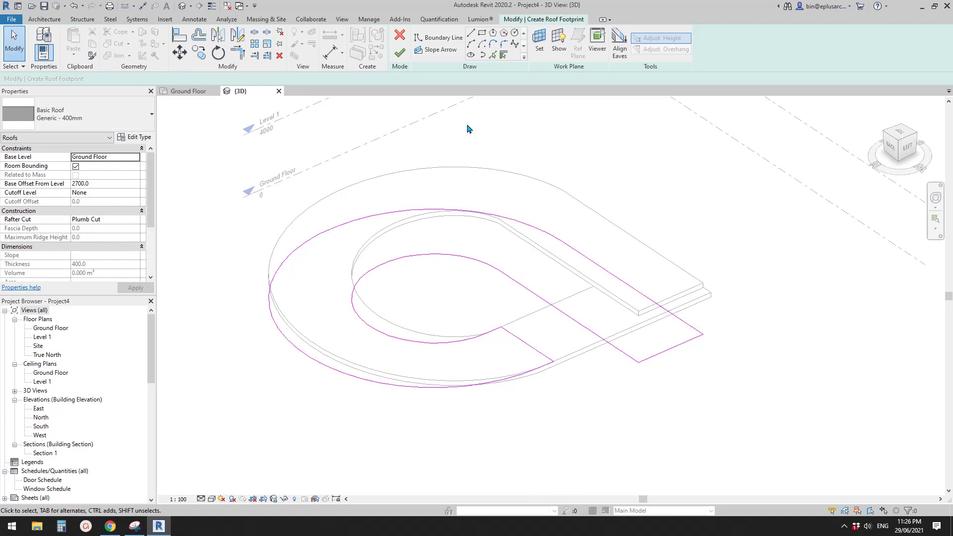
click(401, 53)
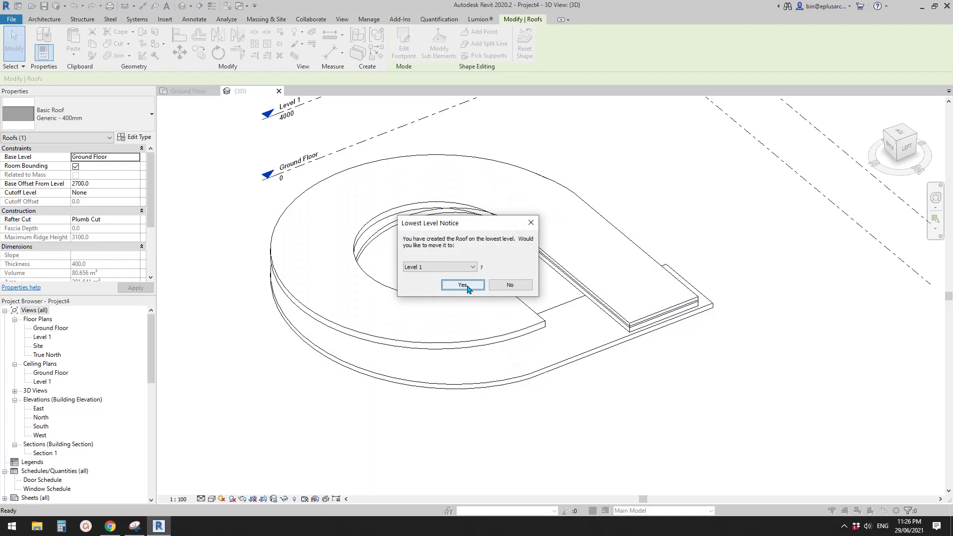
Create a flat Ground Floor roof with a 2700 mm base offset, picking the ground-level wing floor's whole outline as its footprint
click(472, 267)
click(423, 282)
click(463, 285)
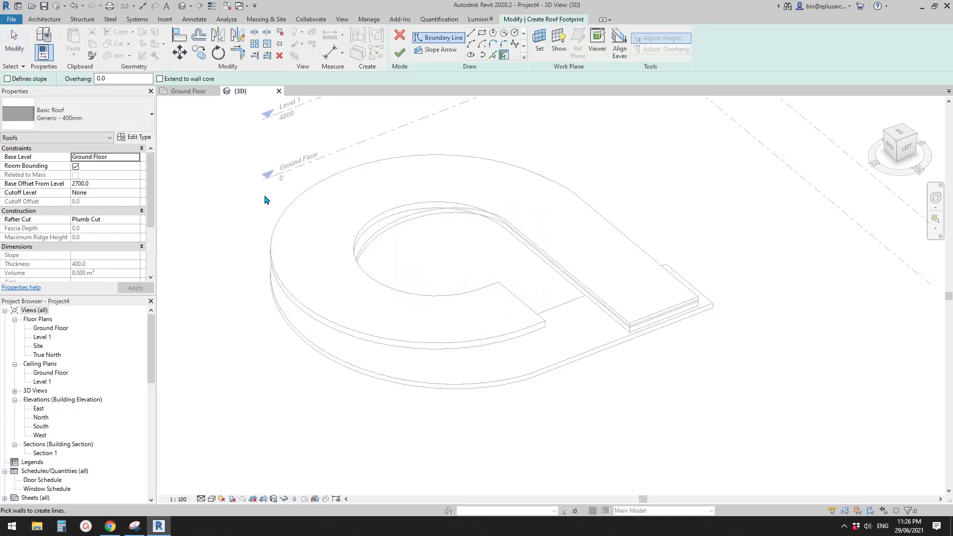
middle_drag(462, 179, 454, 180)
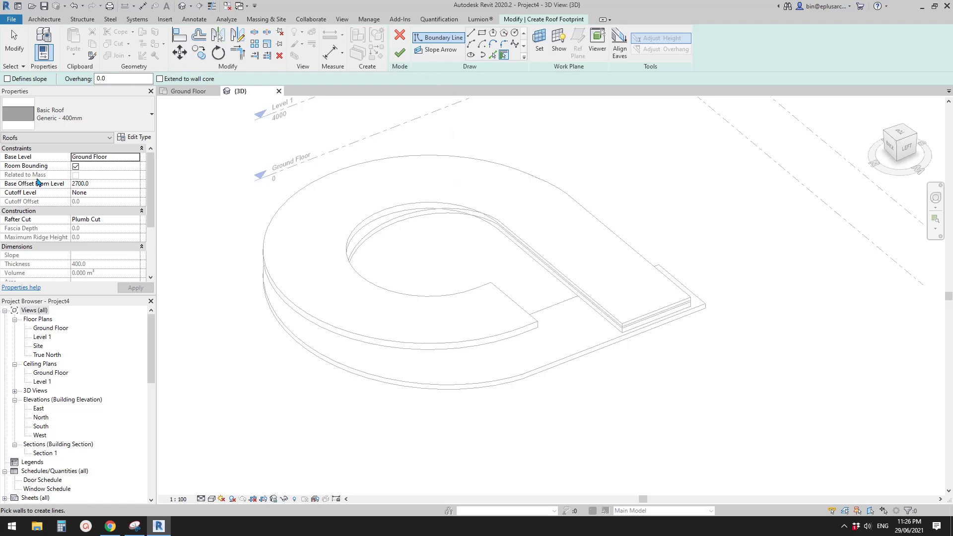
click(493, 55)
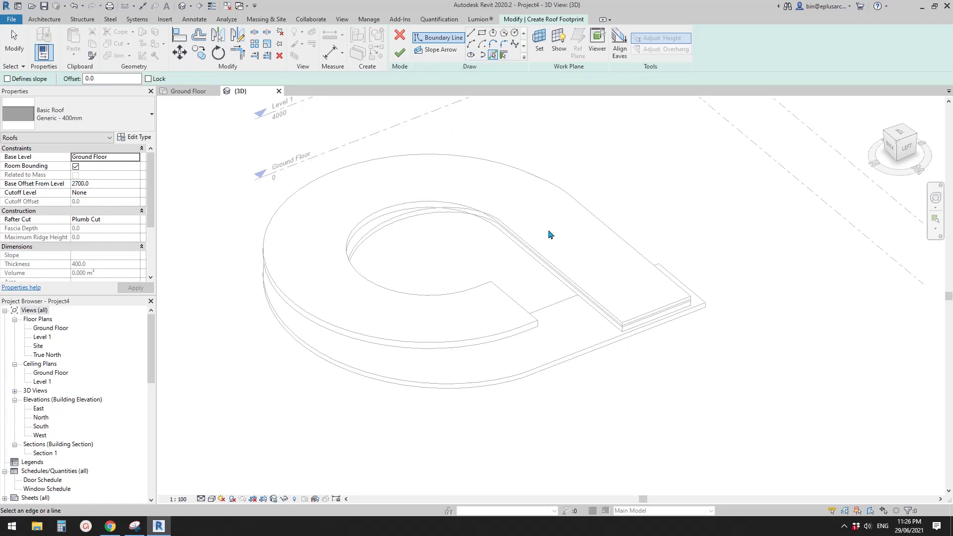
key(Tab)
click(610, 343)
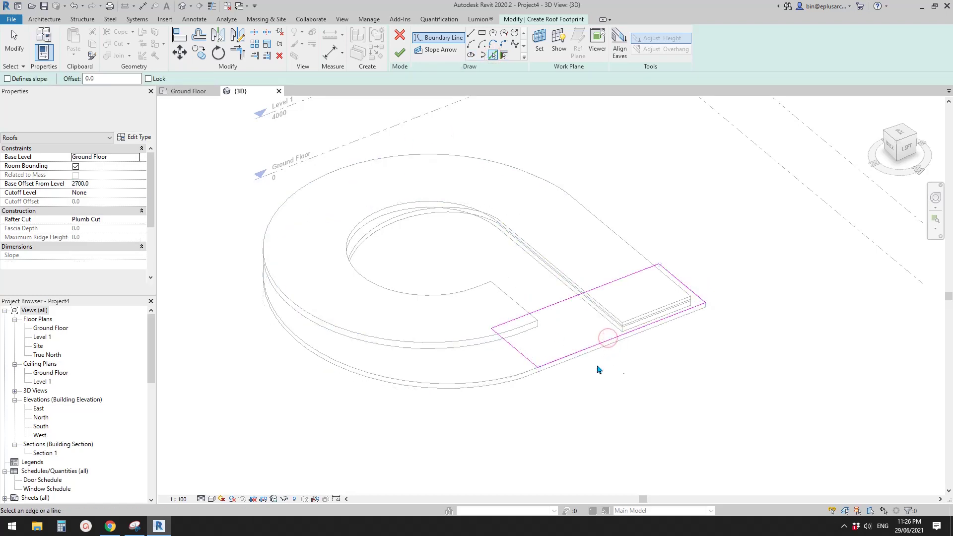
key(Escape)
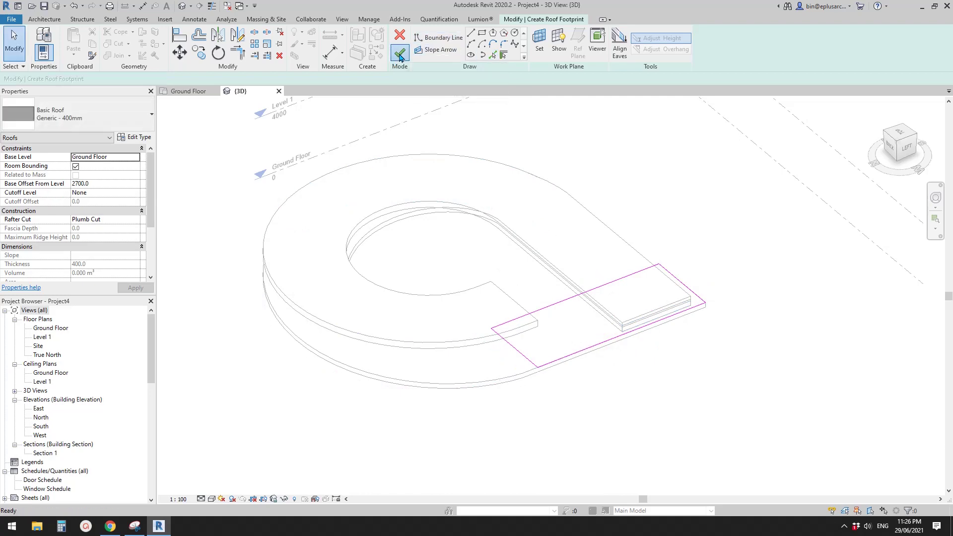
click(400, 57)
Join the geometry of the curved roof and the ground-level wing roof
shift+middle_drag(555, 305, 554, 284)
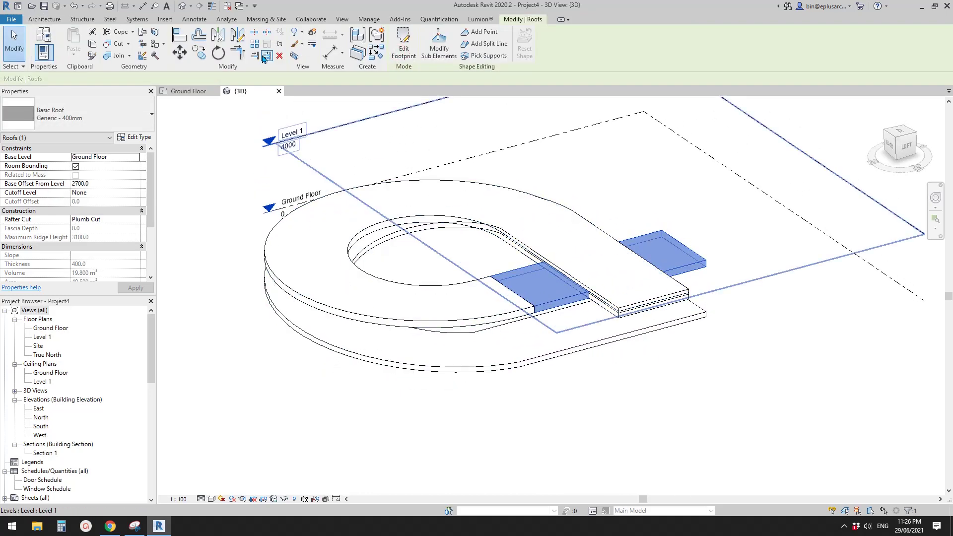
click(116, 56)
click(475, 295)
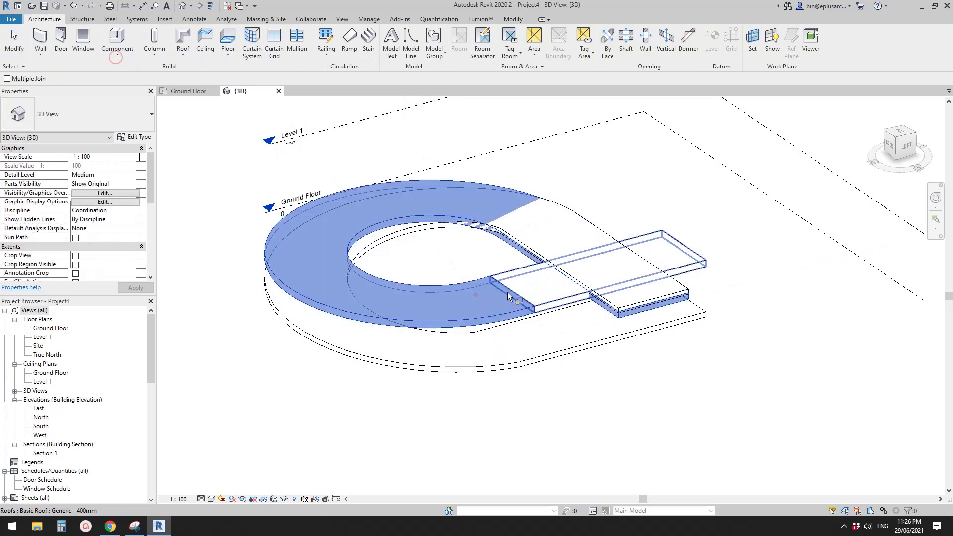
click(530, 286)
key(Escape)
Raise the free end edge of the curved roof's raised-wing section to an elevation of 3300
shift+middle_drag(628, 283, 639, 253)
scroll(639, 253, up, 2)
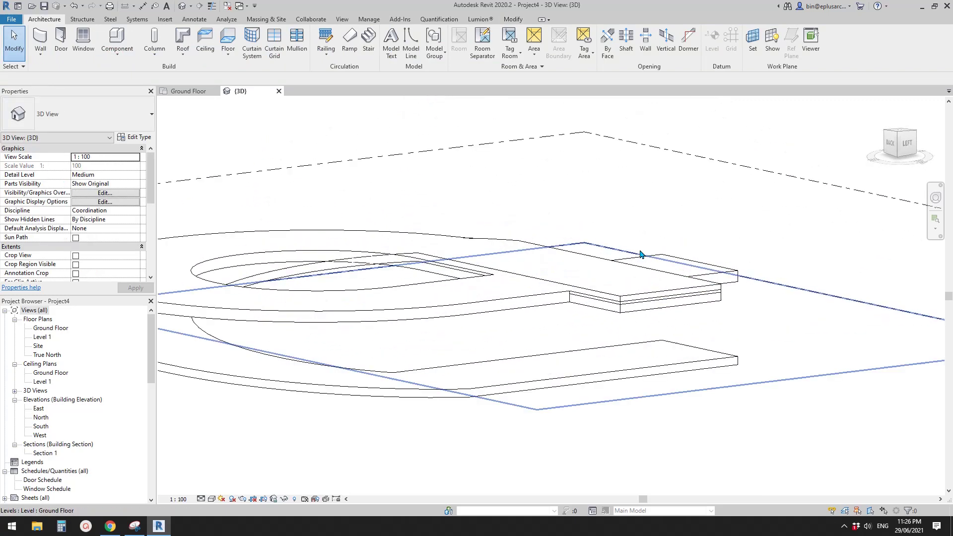
shift+middle_drag(622, 302, 560, 298)
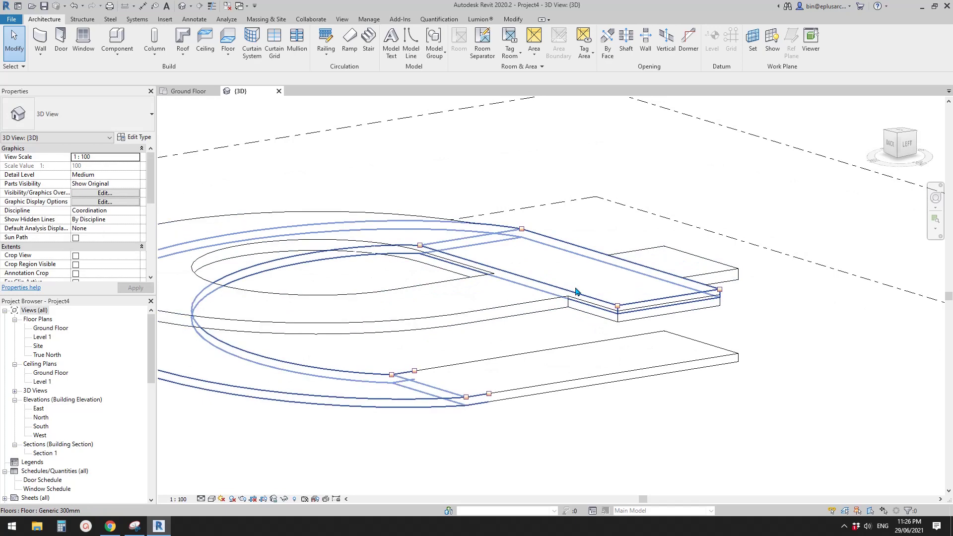
click(518, 218)
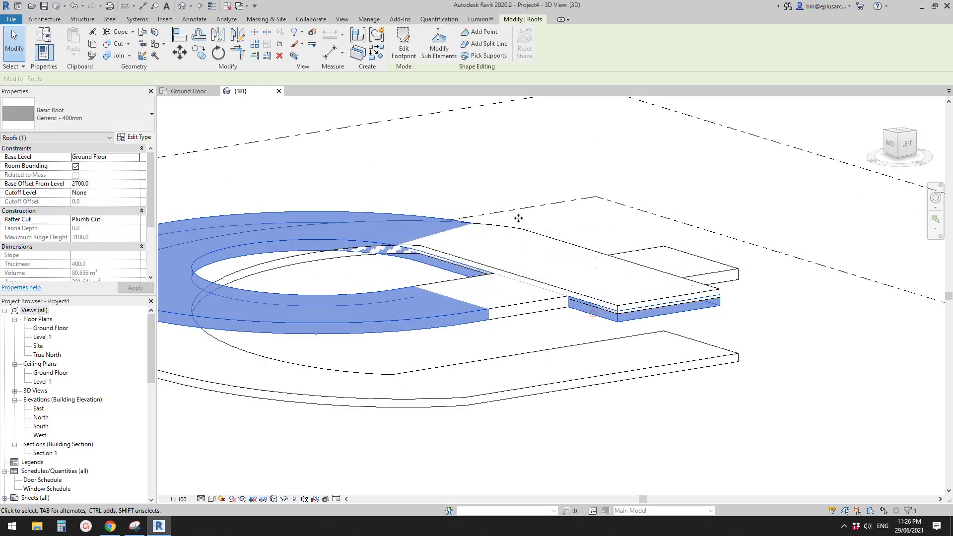
click(438, 45)
click(676, 303)
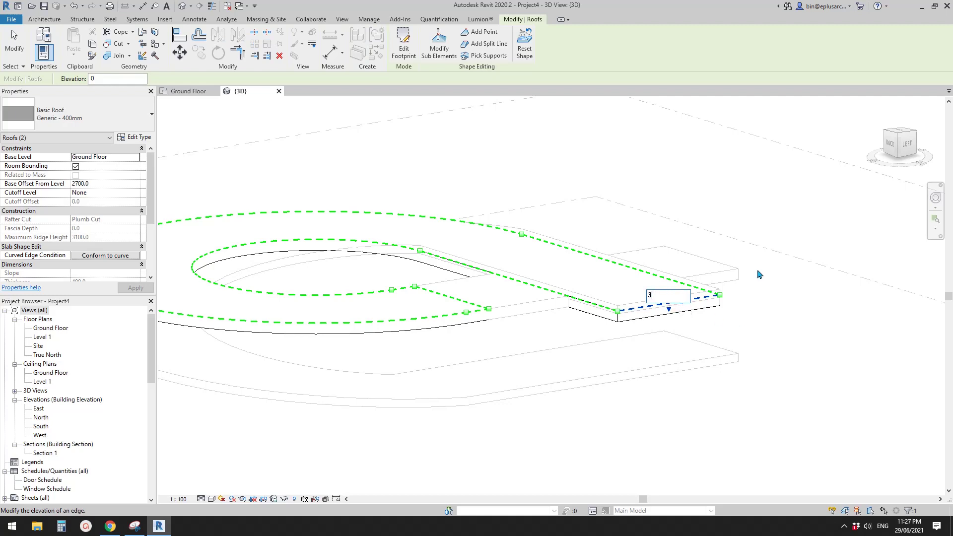
text(3300)
key(Return)
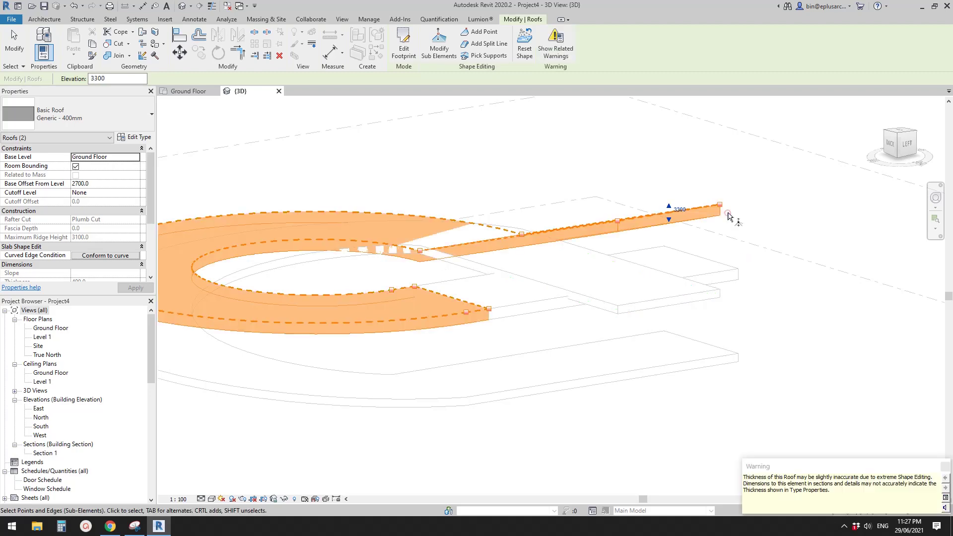
Raise the roof's fold line between the curve and the raised wing to an elevation of 3300
middle_drag(497, 183, 494, 246)
click(481, 234)
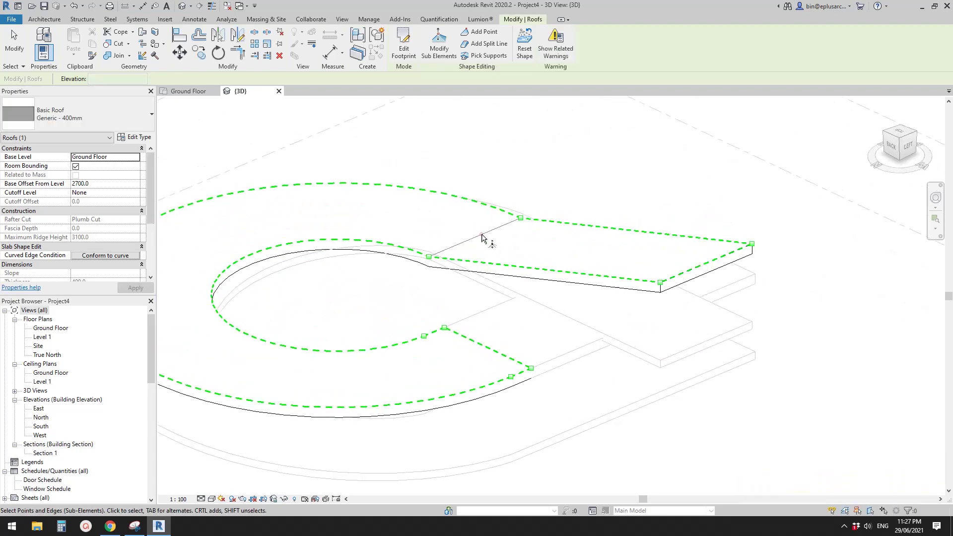
click(486, 242)
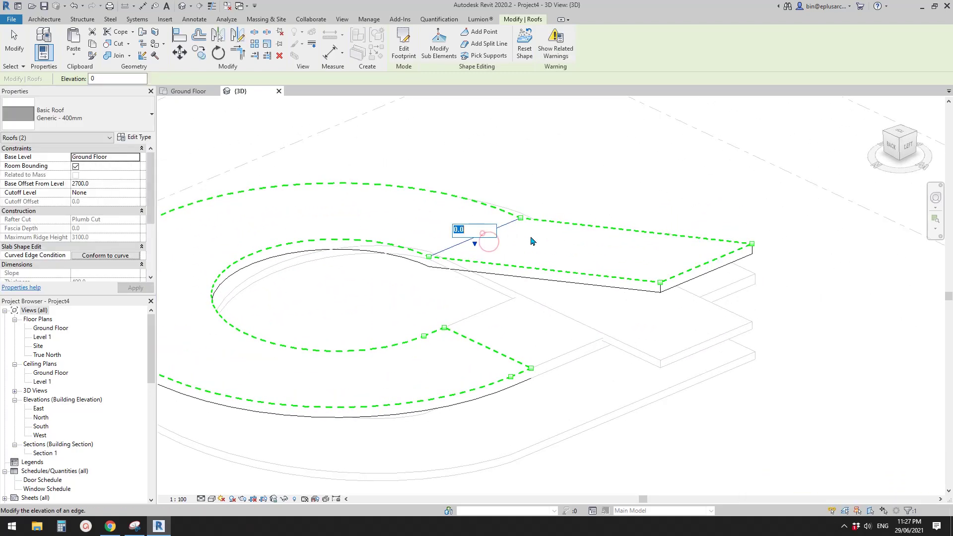
text(3300)
key(Return)
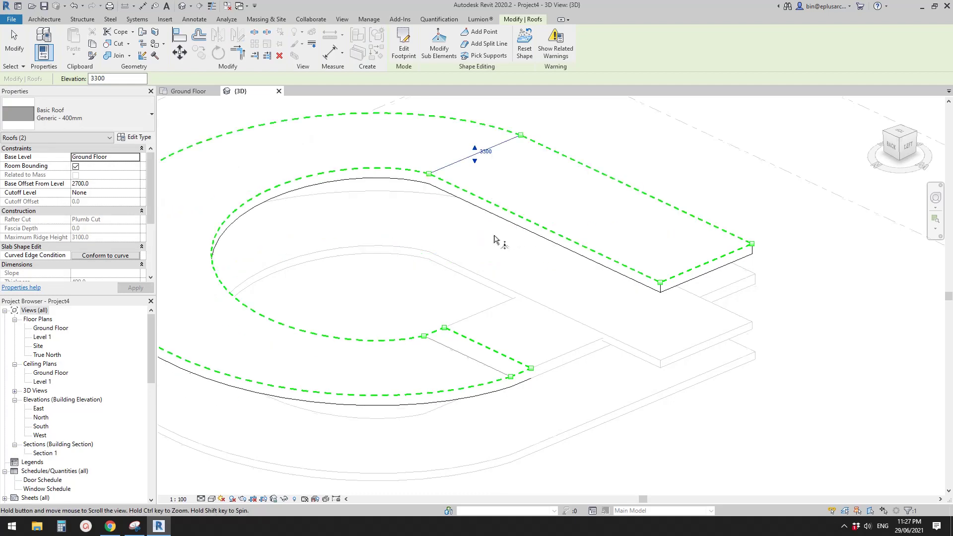
shift+middle_drag(497, 239, 524, 195)
key(Escape)
key(Escape)
Duplicate the ground-level wing roof's type as Generic - 300mm
mouse_move(522, 257)
shift+middle_down()
mouse_move(464, 247)
mouse_move(504, 251)
mouse_move(514, 272)
mouse_move(571, 298)
shift+middle_up()
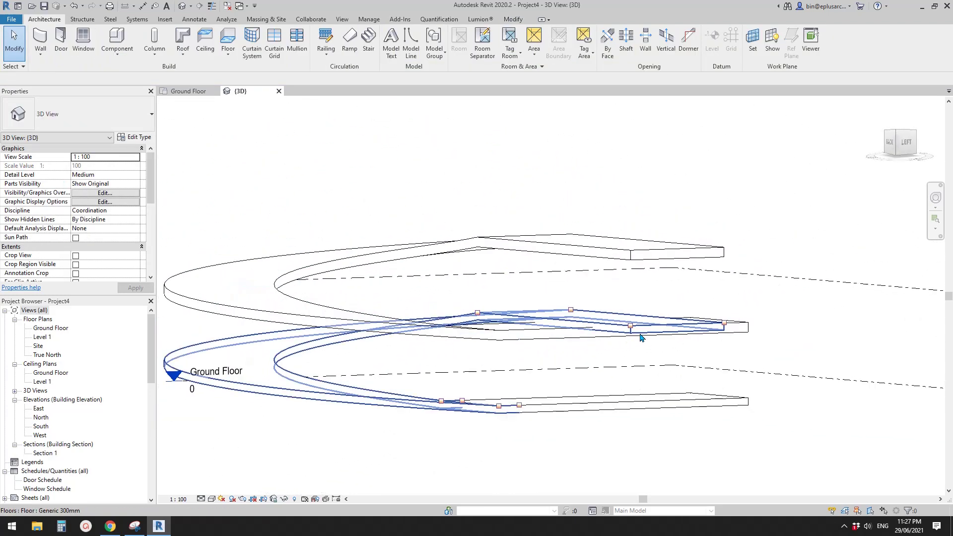
scroll(595, 334, up, 2)
shift+middle_drag(524, 340, 574, 357)
click(593, 309)
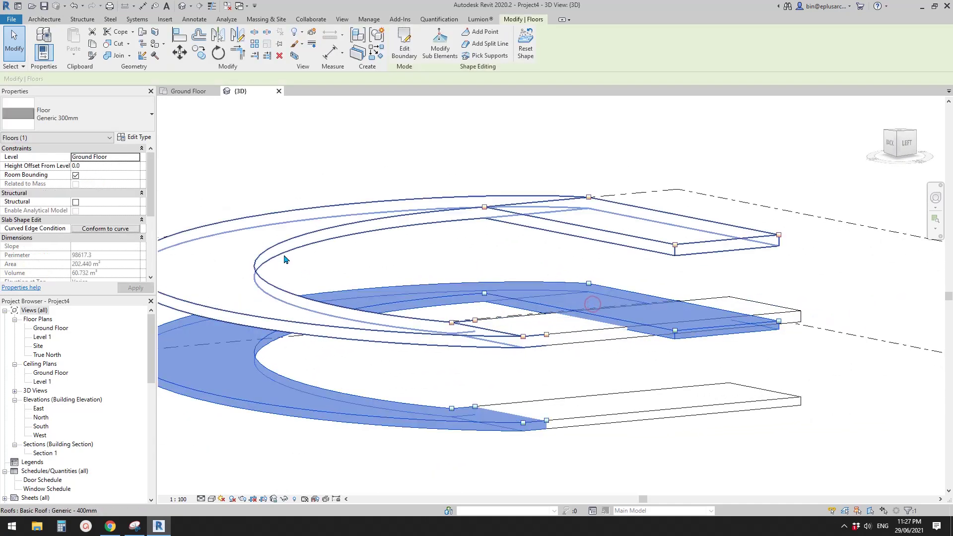
click(542, 346)
key(Escape)
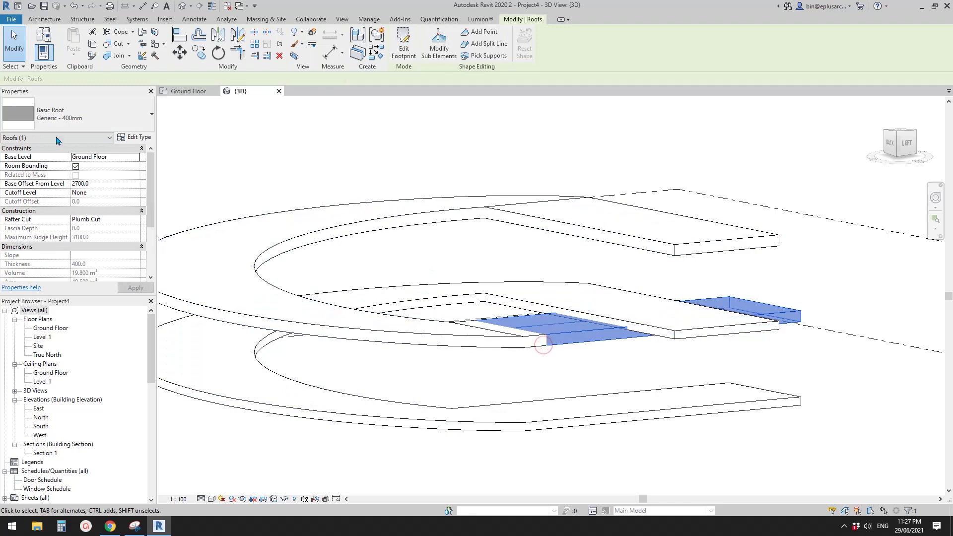
click(127, 137)
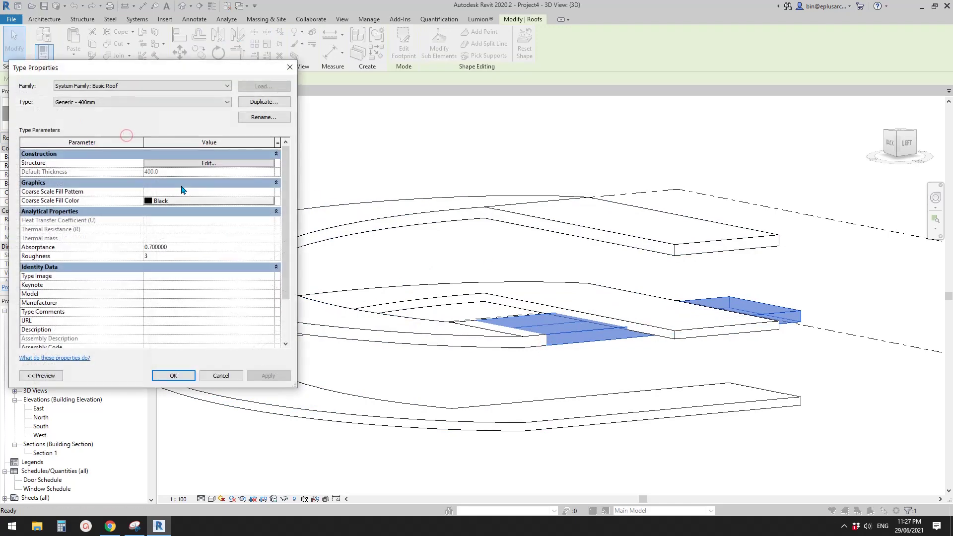
click(256, 102)
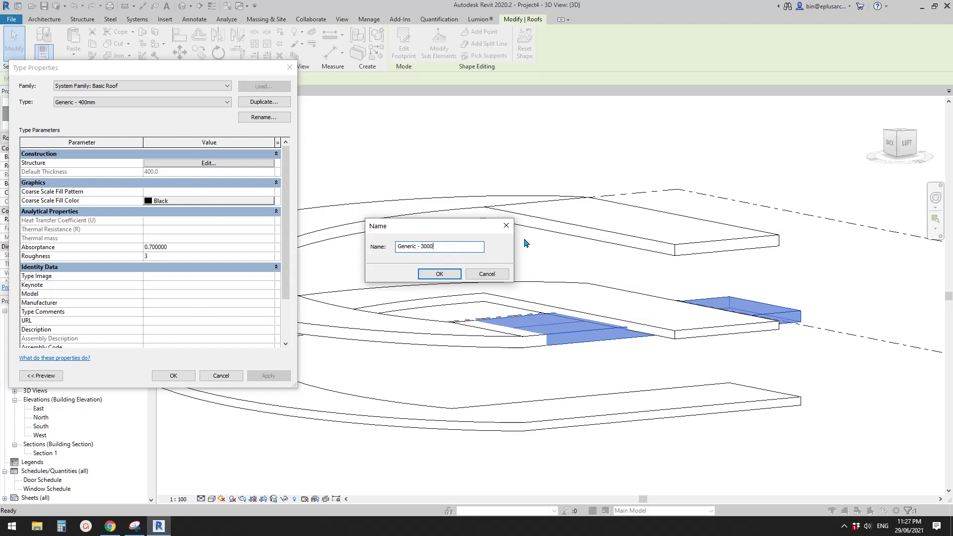
click(439, 273)
Set the structure layer thickness of the Generic - 300mm roof type to 300 mm
click(199, 164)
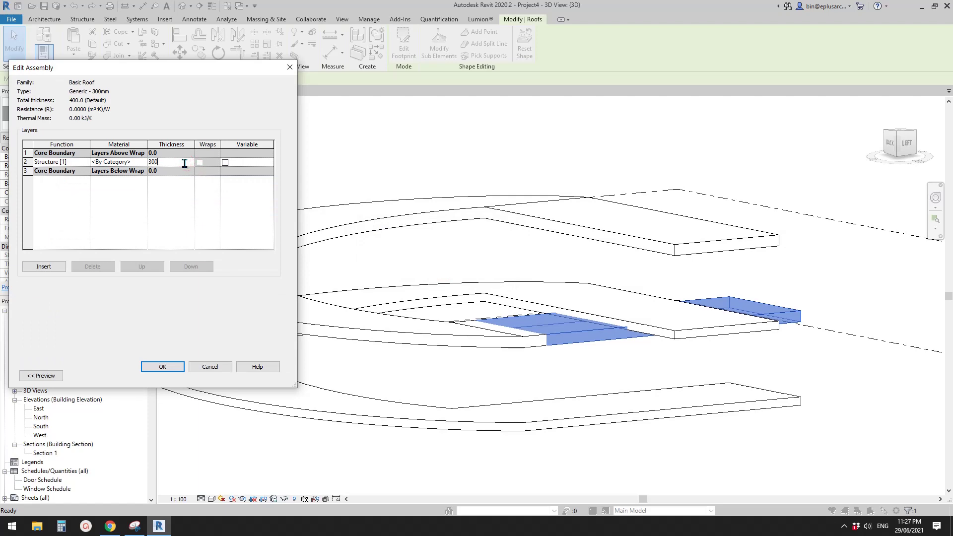
click(144, 366)
click(183, 374)
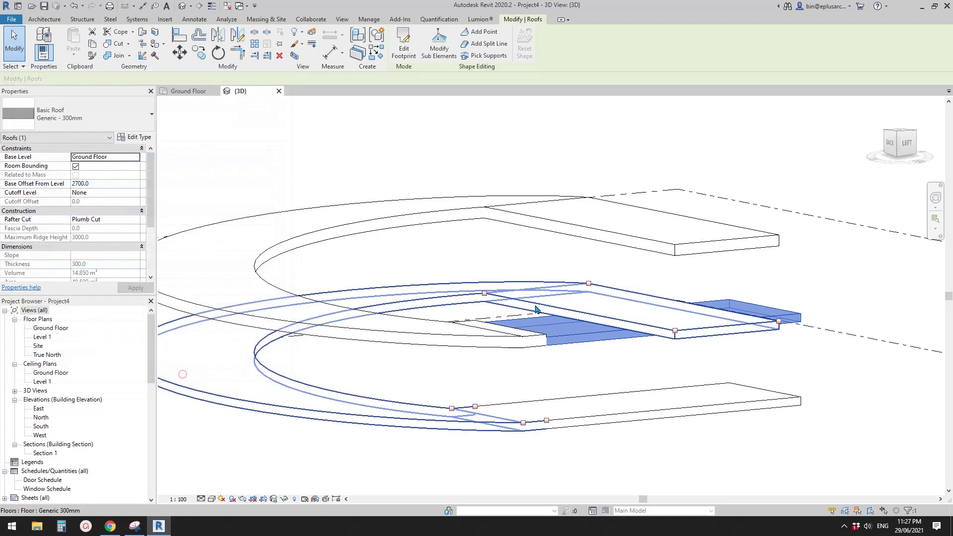
key(Escape)
Change the curved roof's type to Generic - 300mm
shift+middle_drag(629, 372, 647, 344)
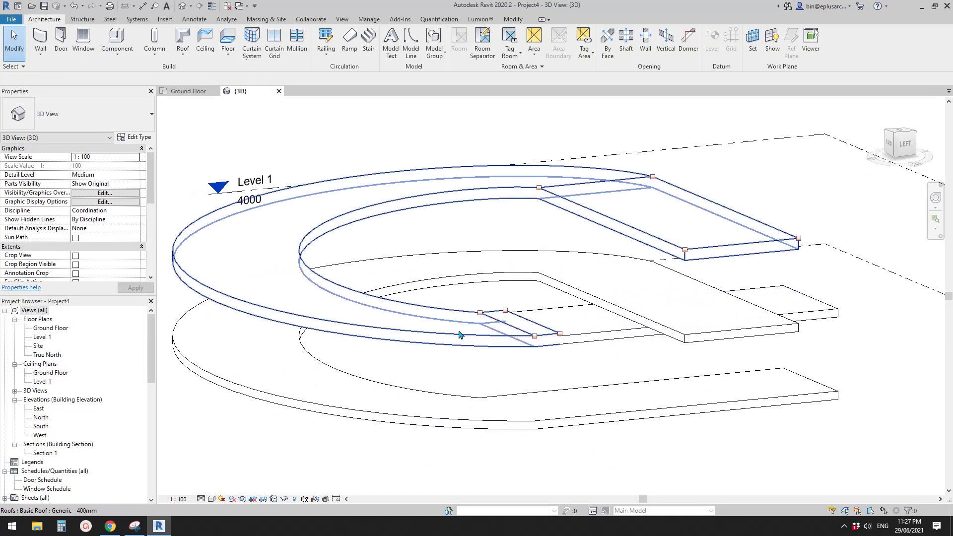
click(453, 332)
click(115, 107)
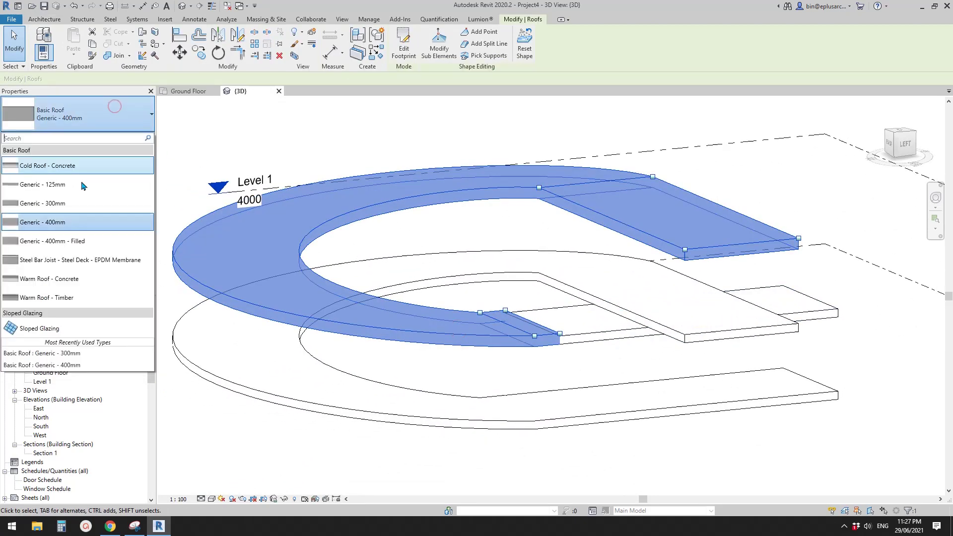
click(58, 205)
click(461, 221)
Hide the fold lines on the curved roof using Linework with the invisible lines style
mouse_move(462, 221)
shift+middle_down()
mouse_move(528, 246)
mouse_move(527, 213)
mouse_move(527, 268)
mouse_move(549, 302)
mouse_move(581, 308)
mouse_move(609, 268)
mouse_move(593, 248)
mouse_move(523, 249)
mouse_move(485, 278)
mouse_move(525, 321)
mouse_move(506, 323)
shift+middle_up()
click(507, 316)
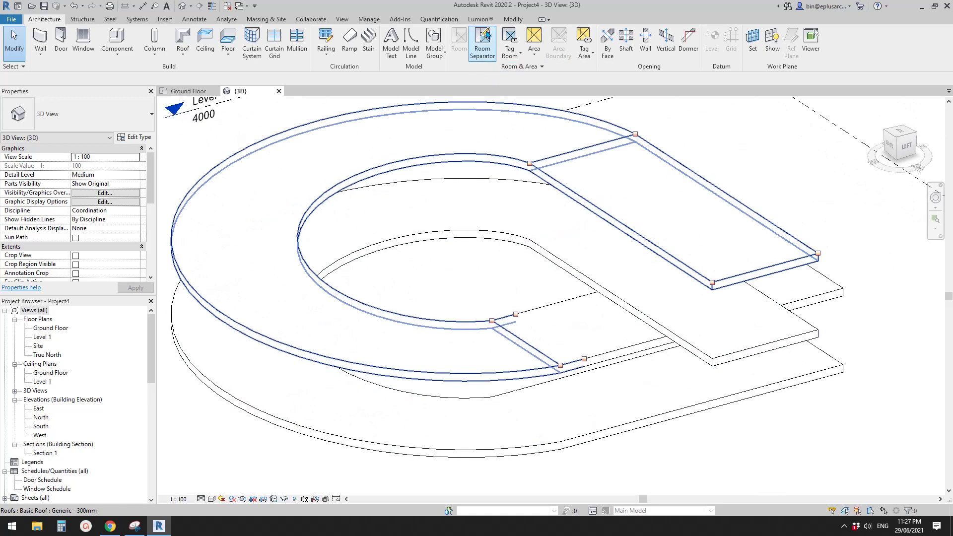
middle_drag(510, 137, 504, 149)
key(w)
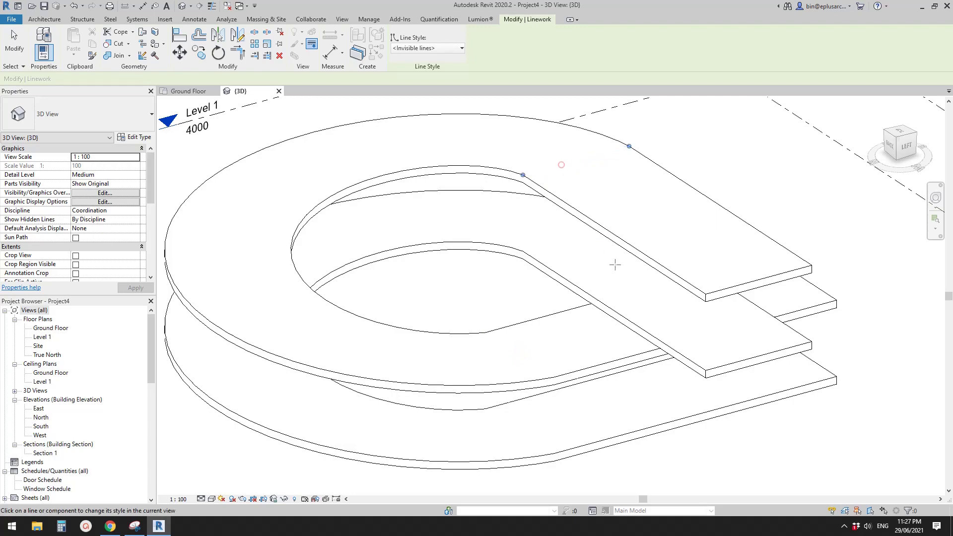
key(Escape)
key(Escape)
Examine the stacked roofs and floors of the loop from several angles
shift+middle_drag(610, 314, 650, 372)
click(558, 339)
key(Escape)
click(661, 364)
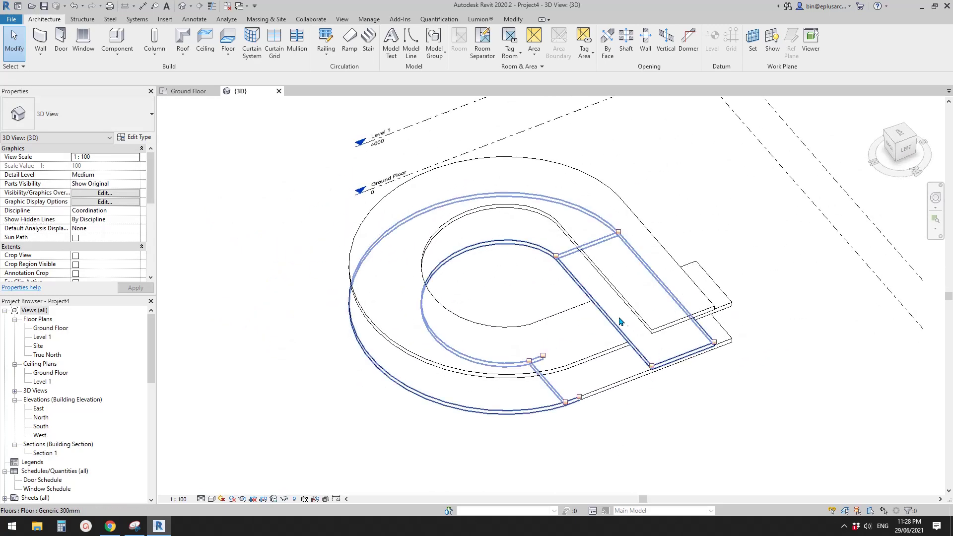
mouse_move(630, 337)
shift+middle_down()
mouse_move(575, 281)
mouse_move(569, 334)
mouse_move(600, 322)
shift+middle_up()
key(Escape)
click(600, 322)
shift+middle_drag(657, 266, 675, 270)
key(Escape)
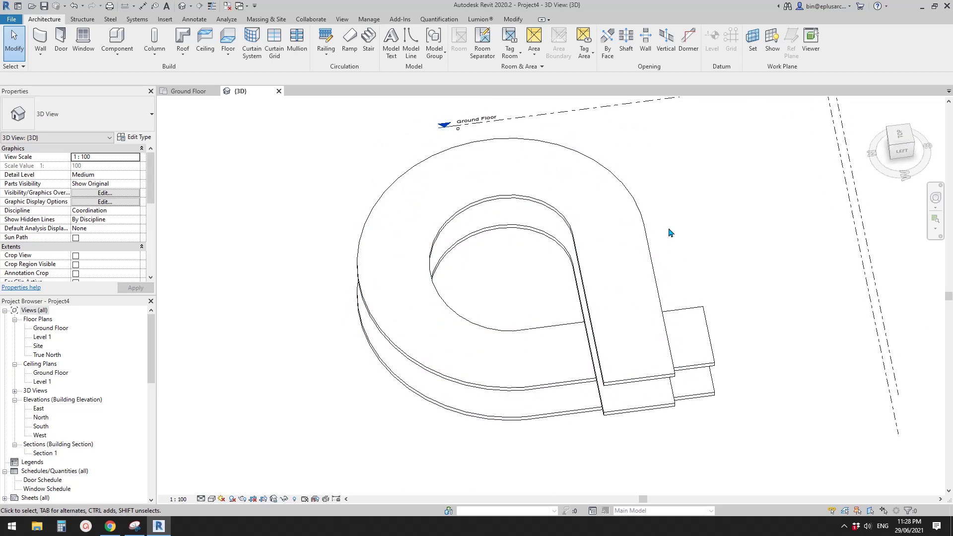
shift+middle_drag(667, 229, 671, 276)
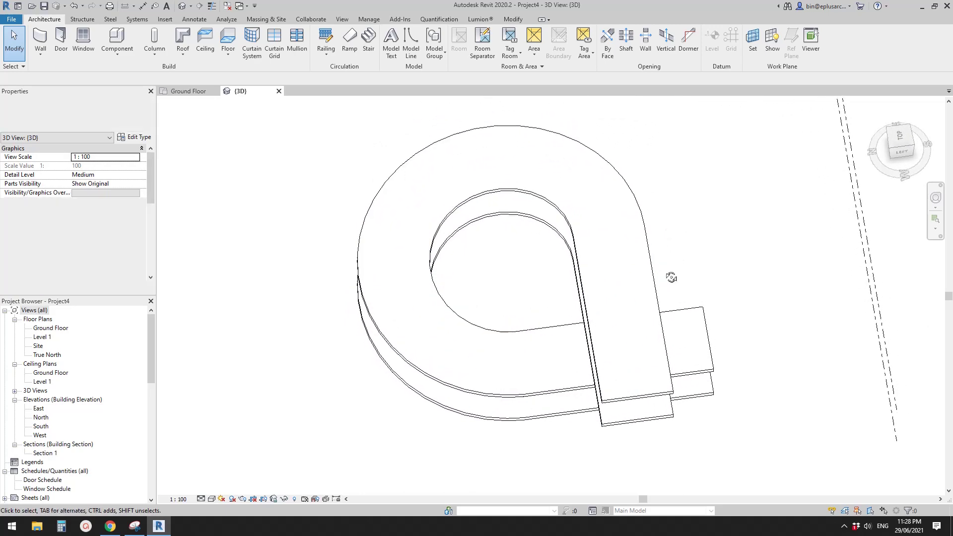
Set up wall placement in the top view with the Generic 200mm Wall type and the location line at Finish Face: Exterior
click(900, 138)
click(548, 334)
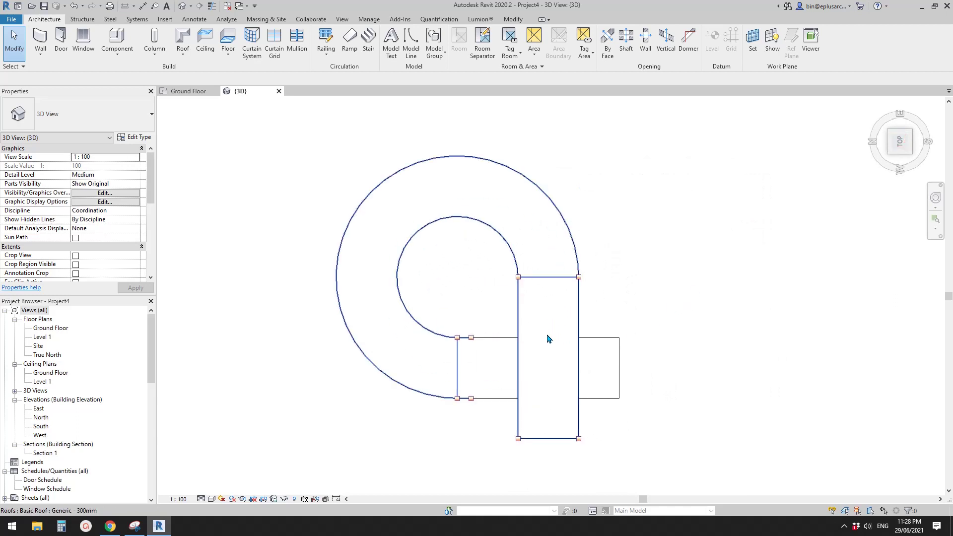
scroll(525, 338, up, 1)
key(Escape)
middle_drag(483, 308, 460, 294)
key(w)
key(a)
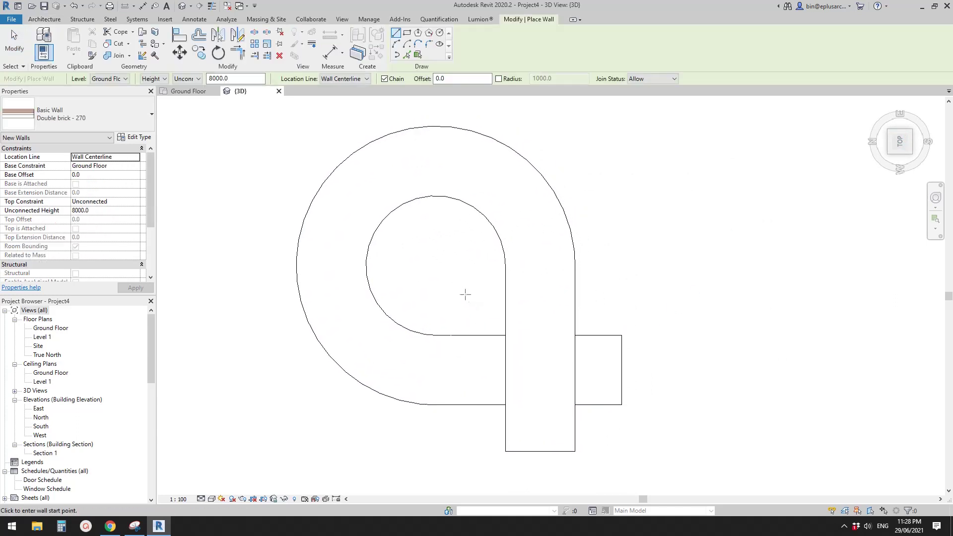
click(97, 111)
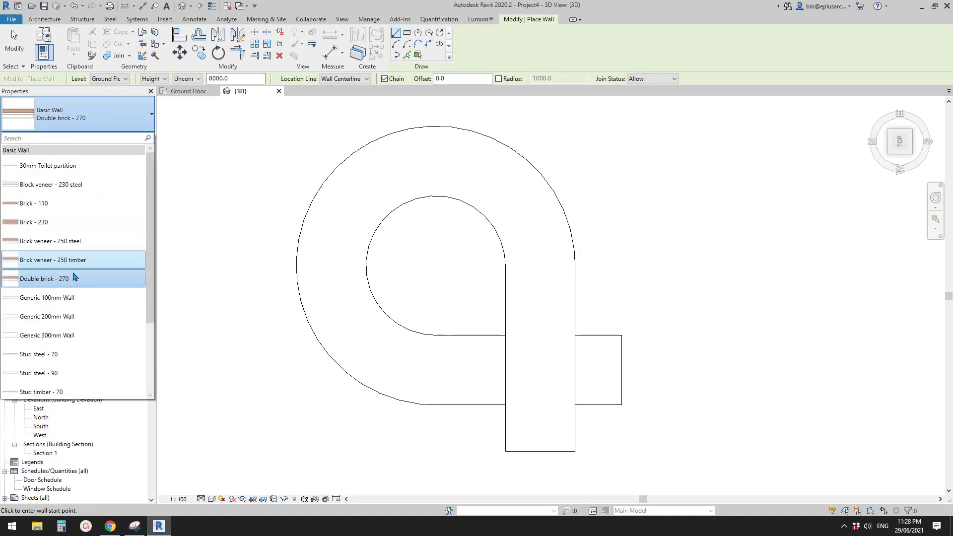
click(64, 317)
middle_drag(358, 245, 338, 247)
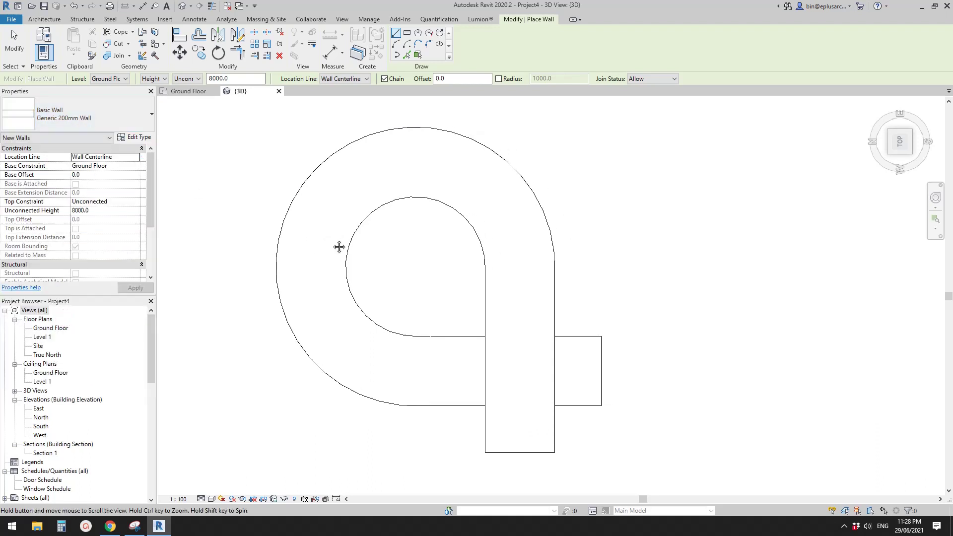
click(356, 78)
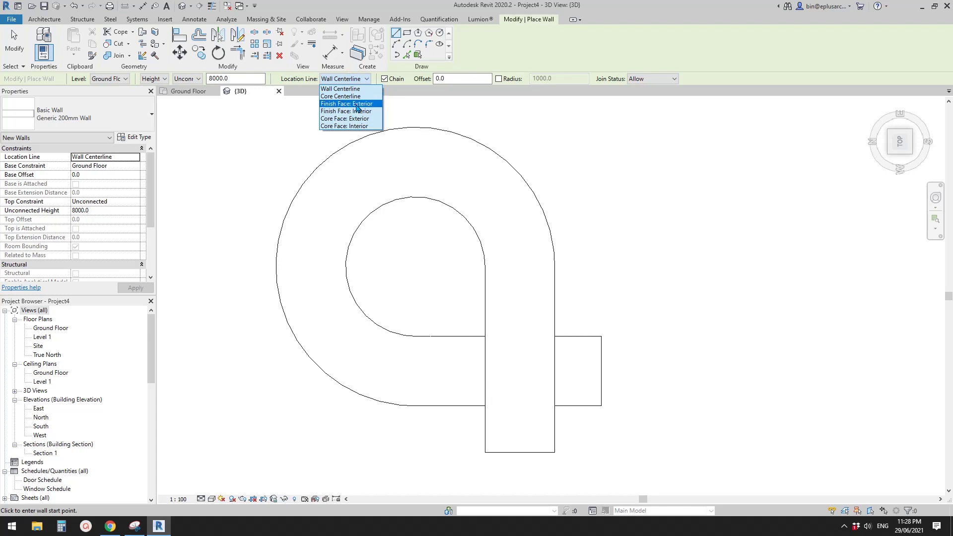
click(356, 103)
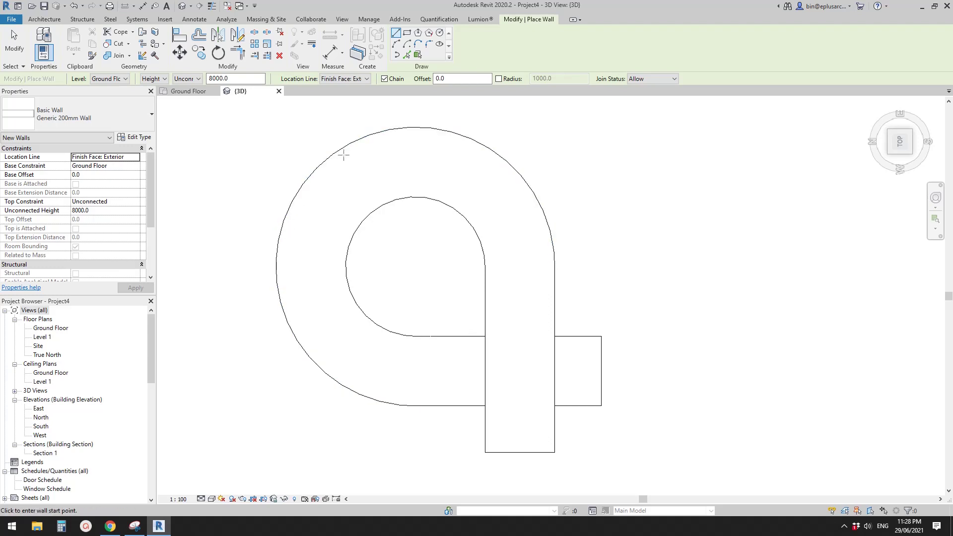
Create walls by picking the roof's outer and inner curved edges and the long edges of both wings
click(407, 56)
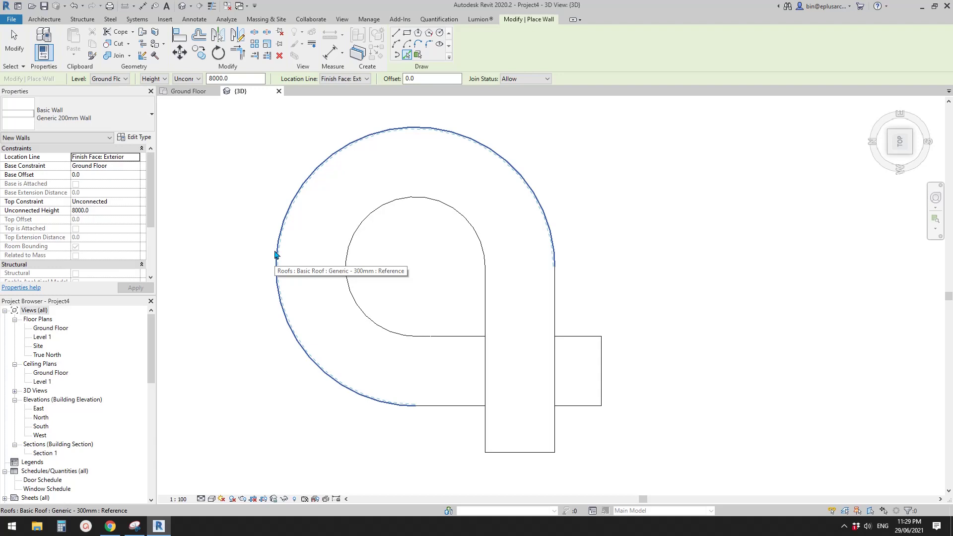
click(369, 403)
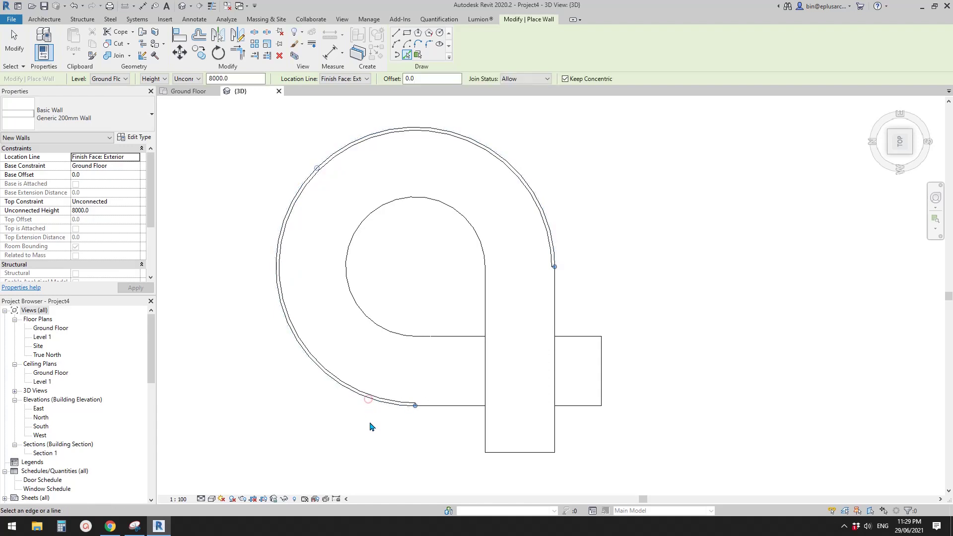
click(454, 412)
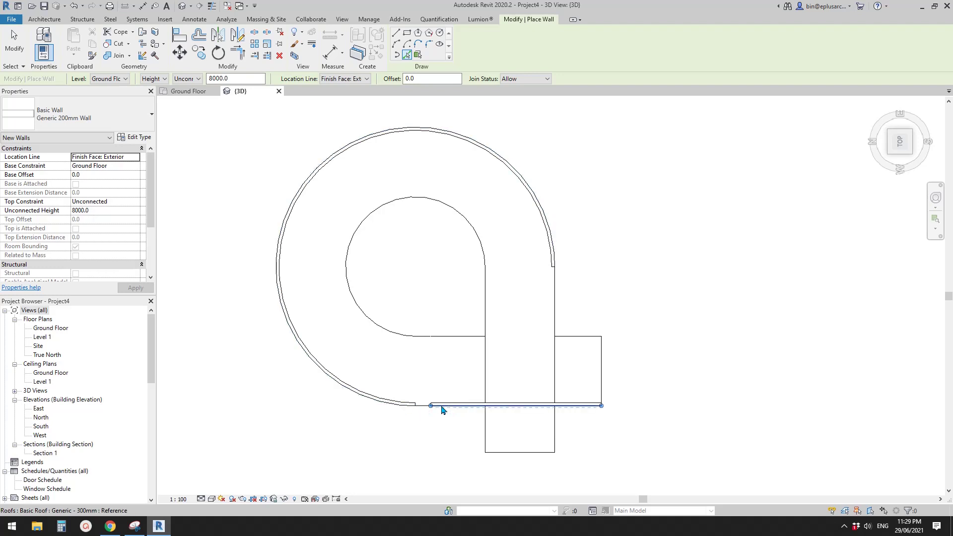
click(450, 335)
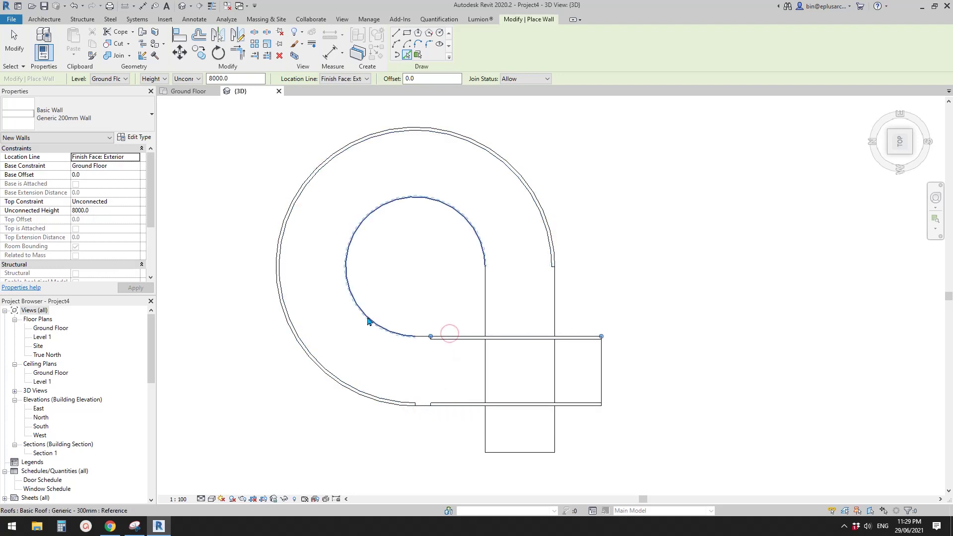
click(370, 320)
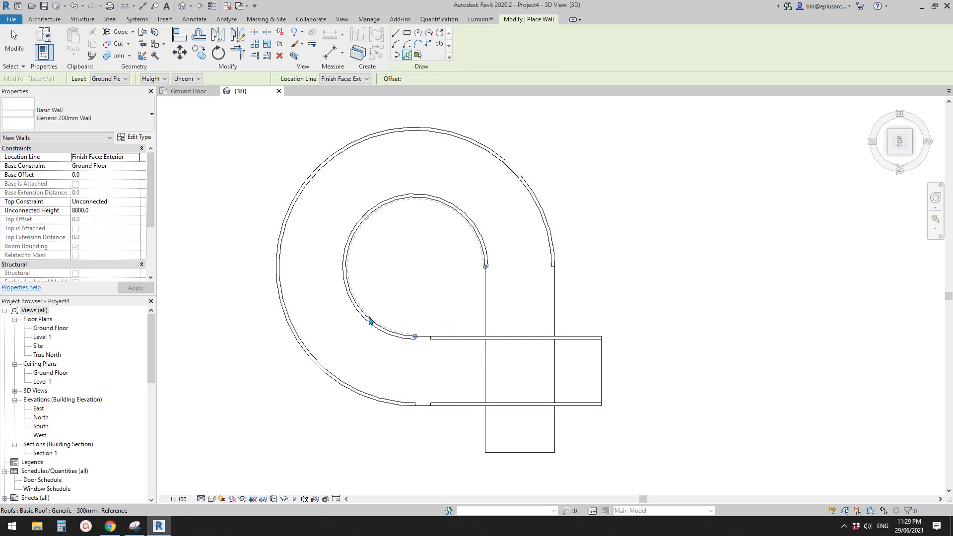
click(556, 319)
click(486, 319)
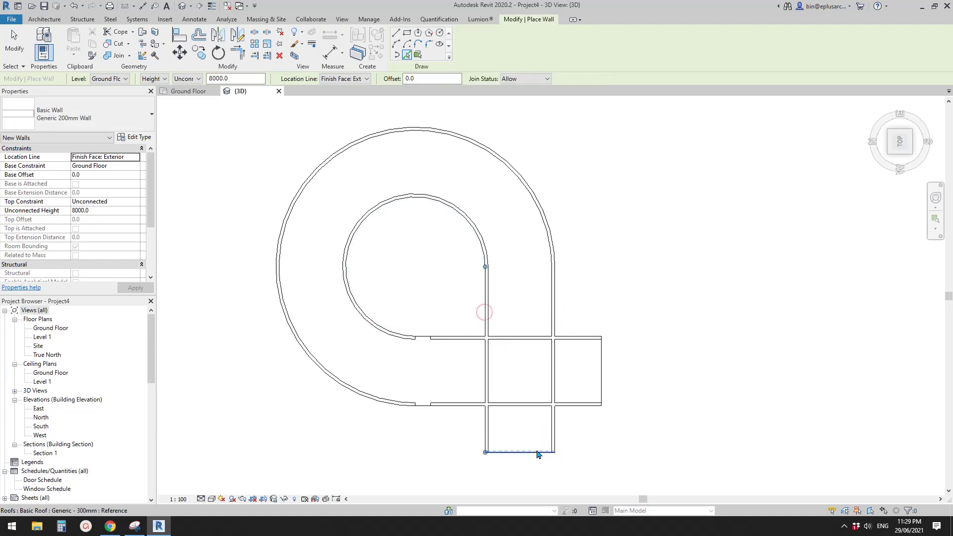
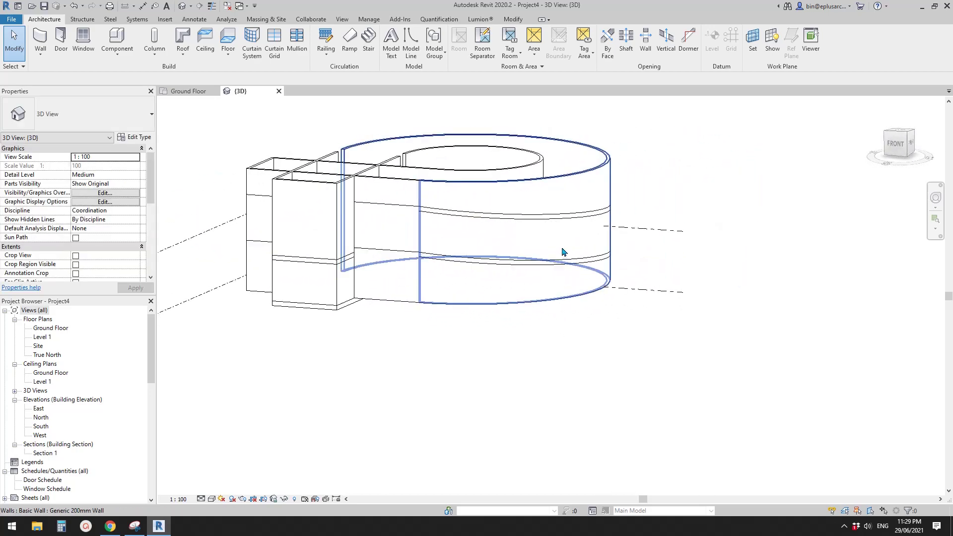
Trim/extend the outer and inner curved walls to corners with the adjoining long walls of the wing, closing both gaps
click(542, 187)
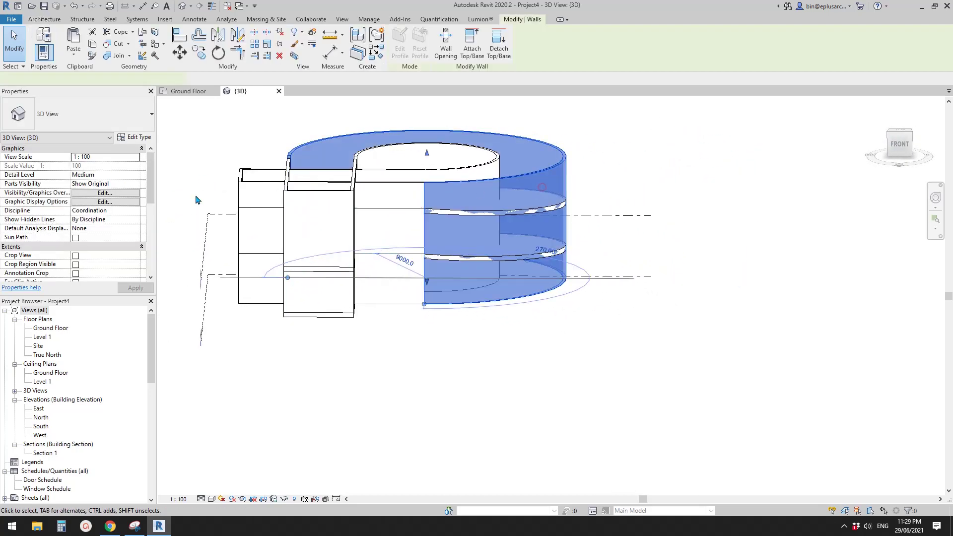
shift+middle_drag(470, 228, 508, 359)
key(t)
key(r)
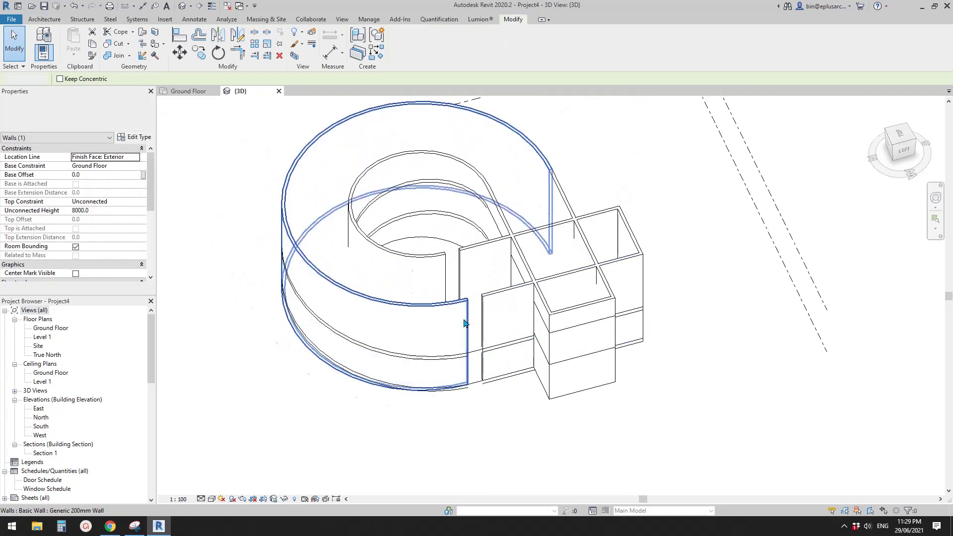
click(453, 316)
click(492, 317)
click(476, 273)
click(426, 270)
Attach the tops of the whole connected wall chain to the curved roof and detach the walls that miss it
shift+middle_drag(531, 286, 473, 350)
key(Tab)
click(463, 277)
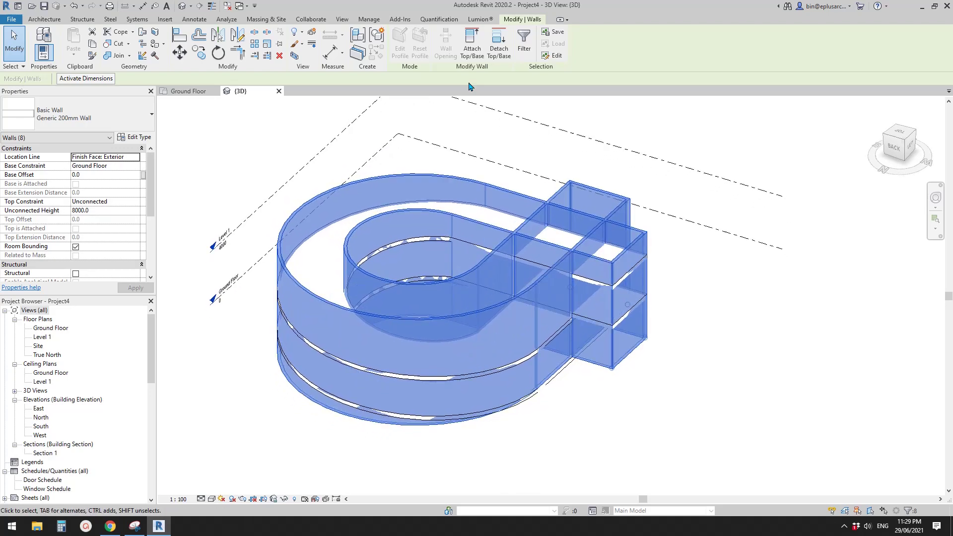
click(473, 49)
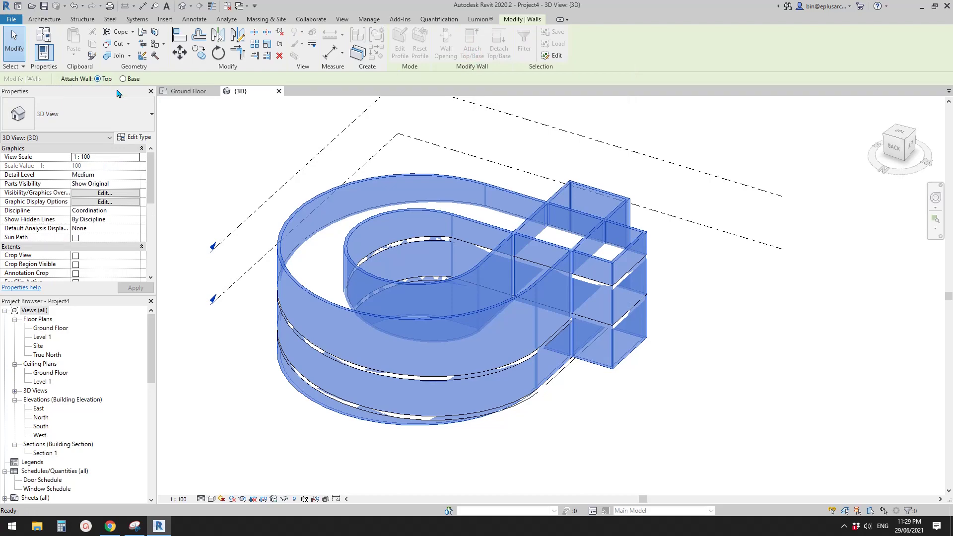
click(322, 262)
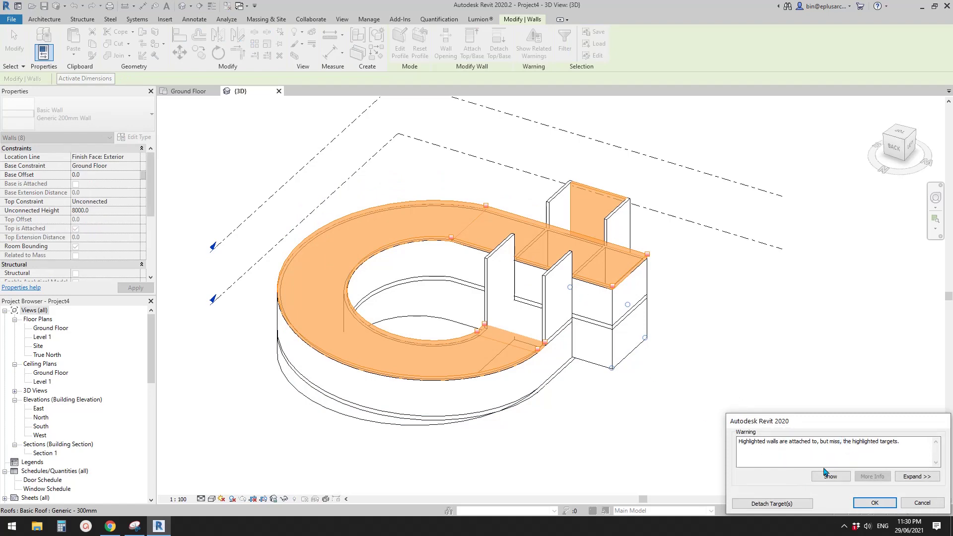
click(790, 505)
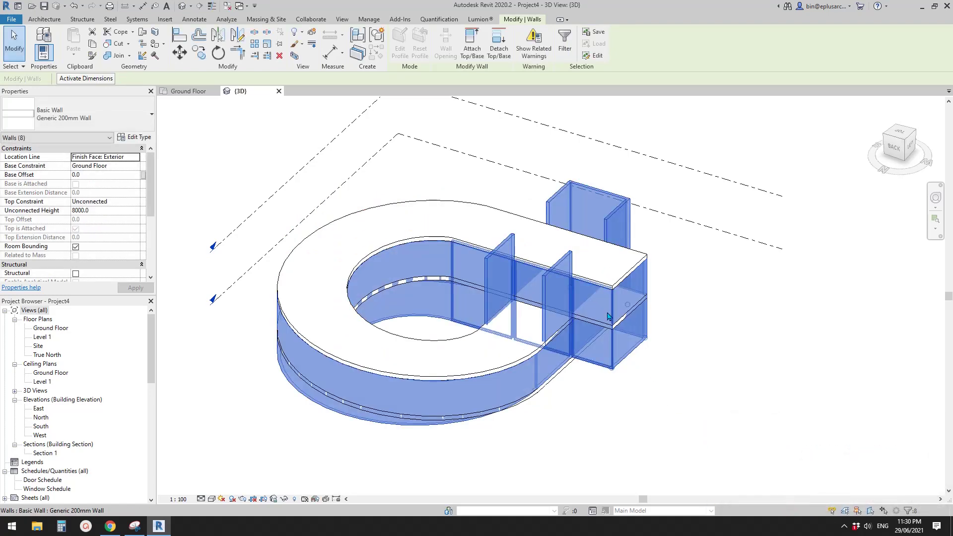
Attach the bases of the selected walls to the sloping curved floor and detach the walls that miss it
click(473, 42)
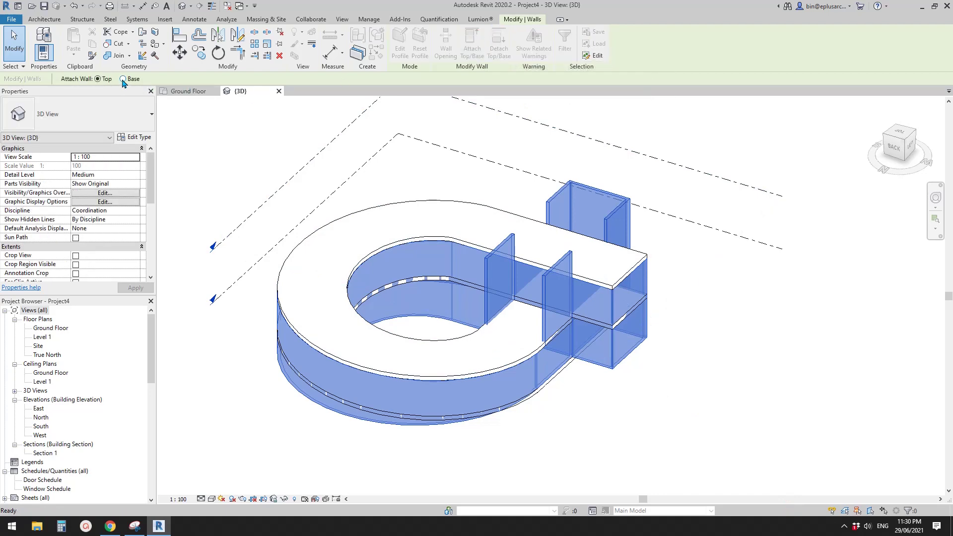
click(411, 423)
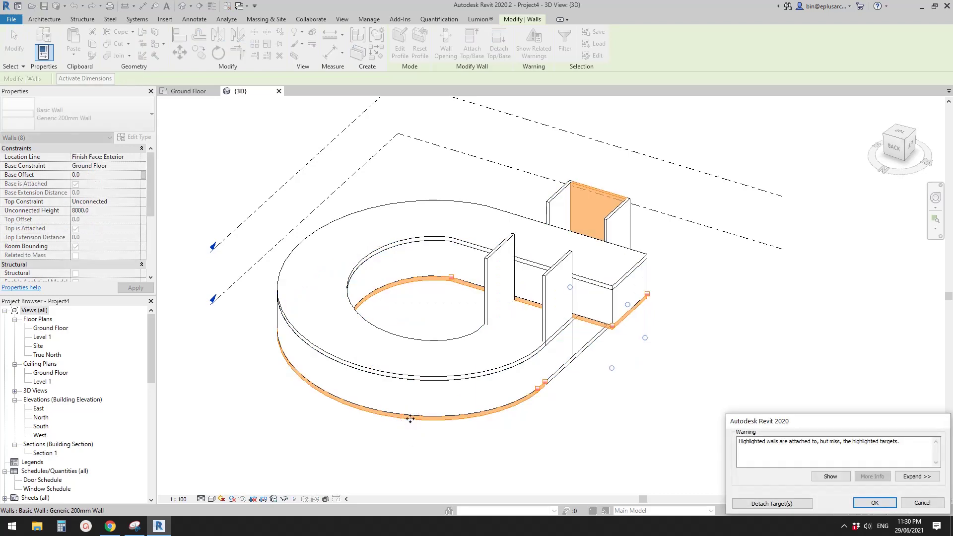
click(772, 503)
Attach the tops of the selected walls to the ground-level wing's roof, unjoining the elements that cannot be joined
shift+middle_drag(615, 402, 523, 258)
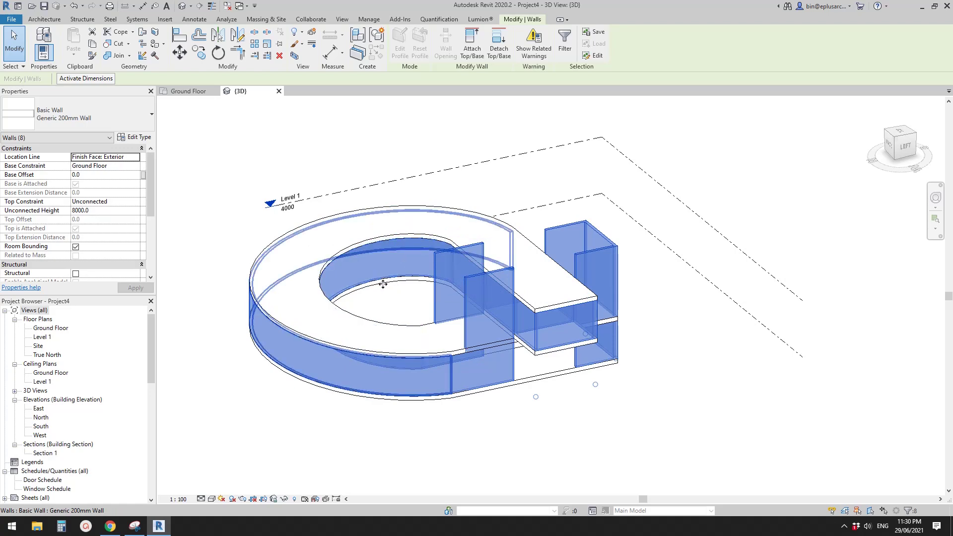
shift+middle_drag(391, 292, 559, 212)
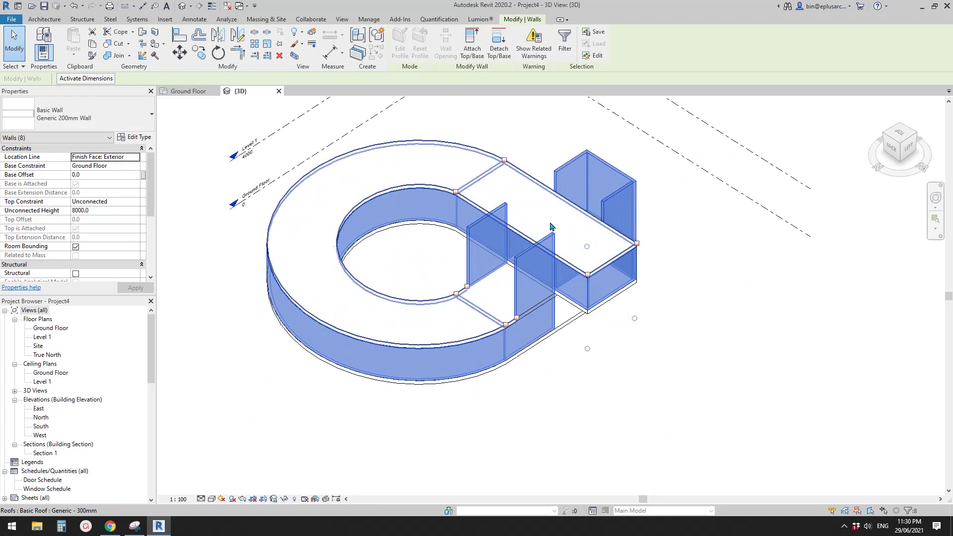
mouse_move(527, 240)
shift+middle_down()
mouse_move(561, 205)
mouse_move(538, 248)
shift+middle_up()
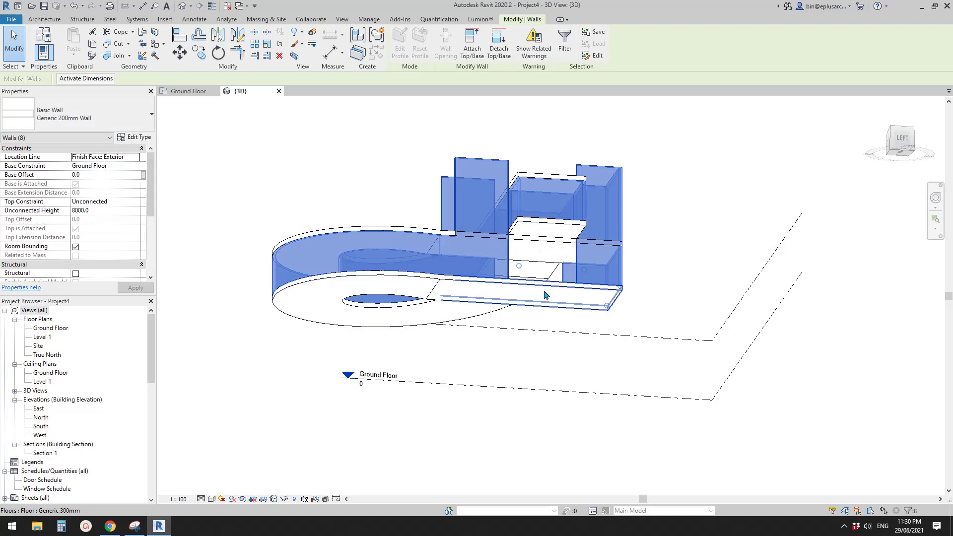
shift+middle_drag(545, 295, 588, 253)
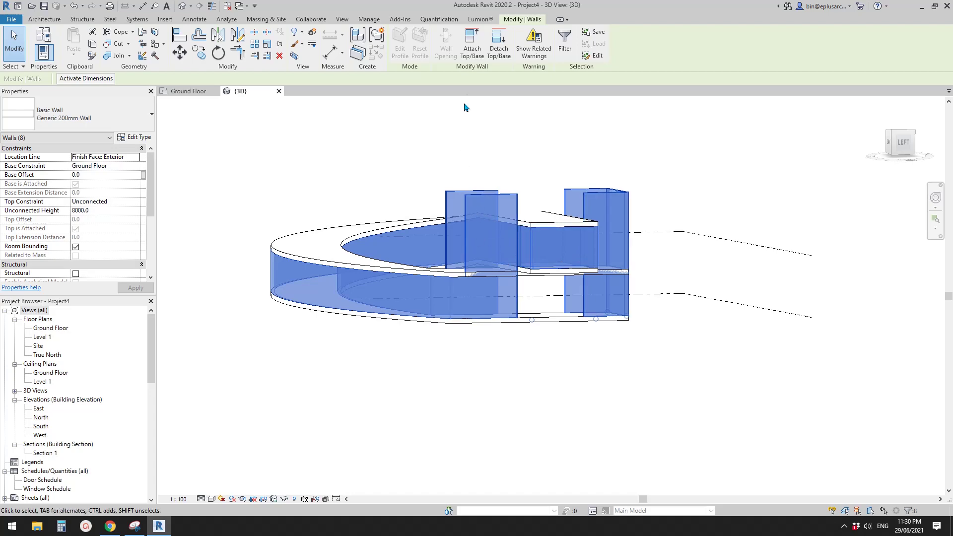
click(472, 48)
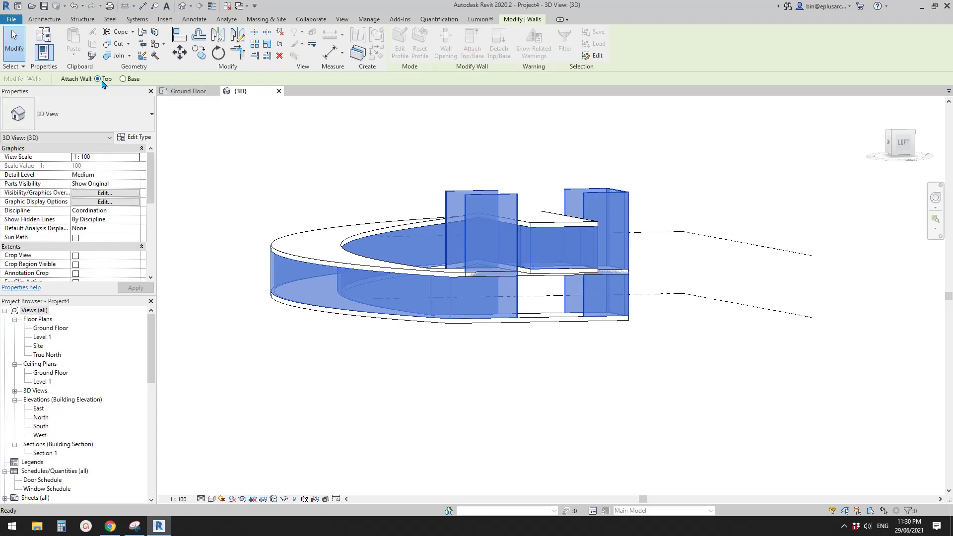
shift+middle_drag(586, 325, 583, 252)
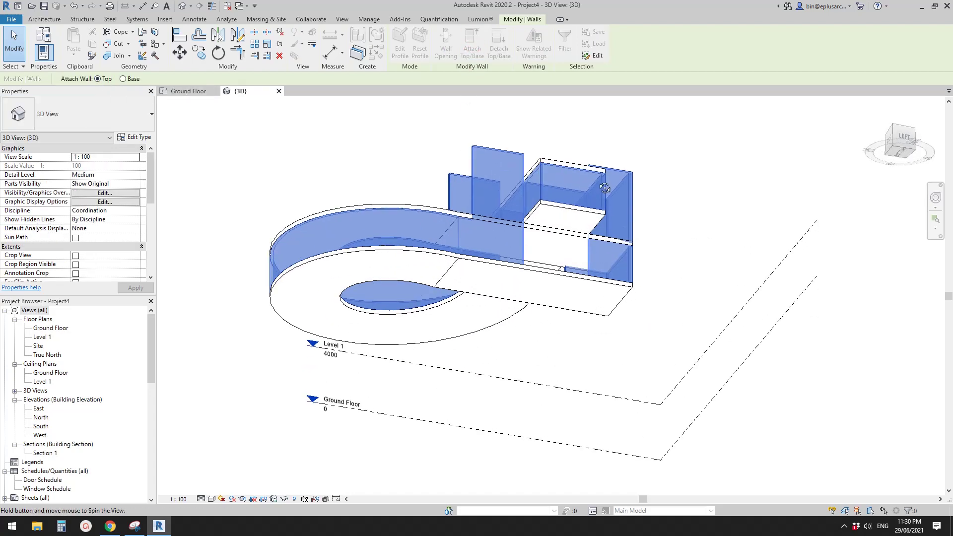
click(568, 255)
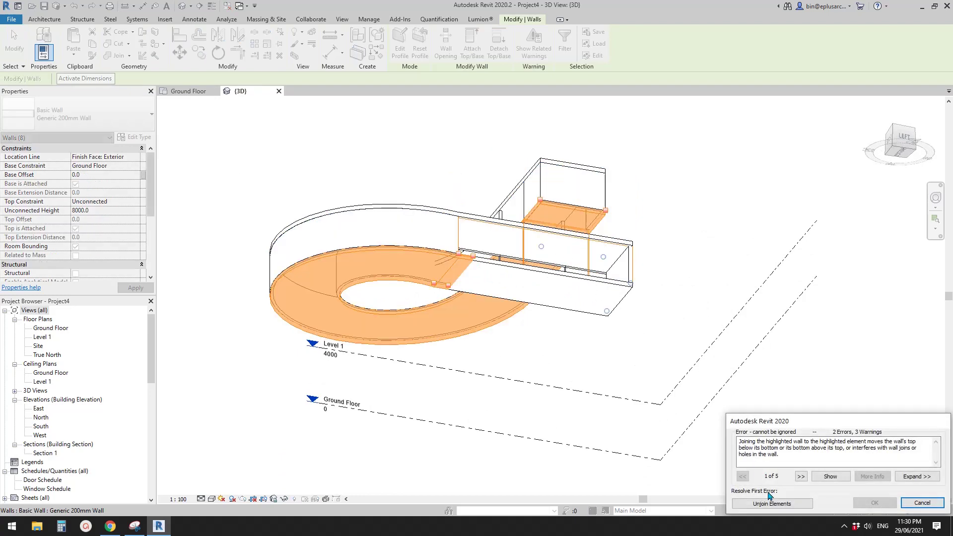
click(771, 503)
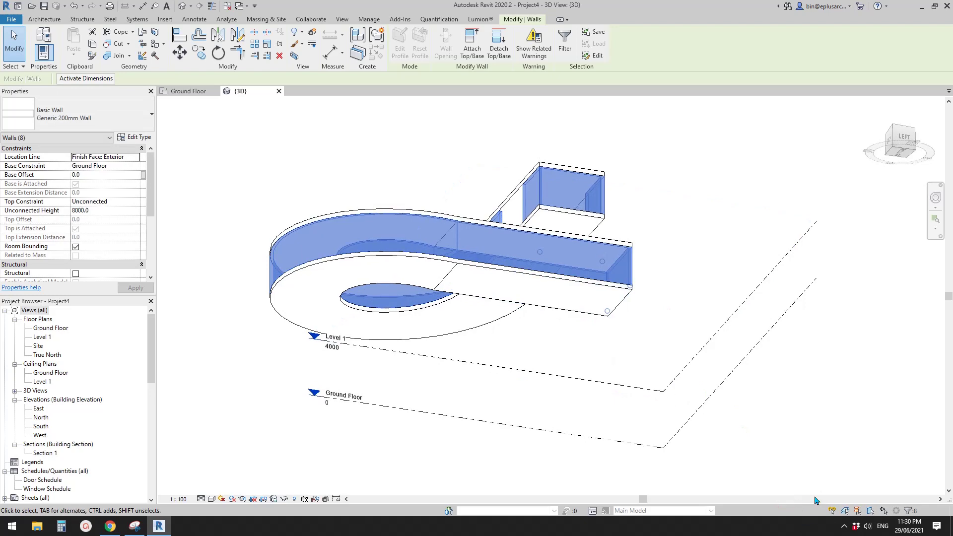
Attach the bases of the selected walls to the ground-level wing's floor and detach the targets they miss
click(472, 48)
click(124, 79)
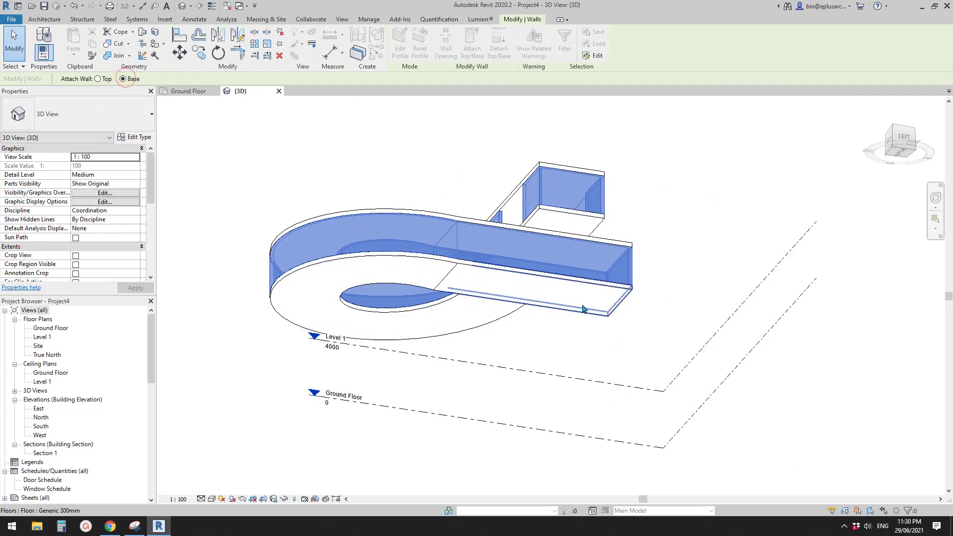
click(590, 313)
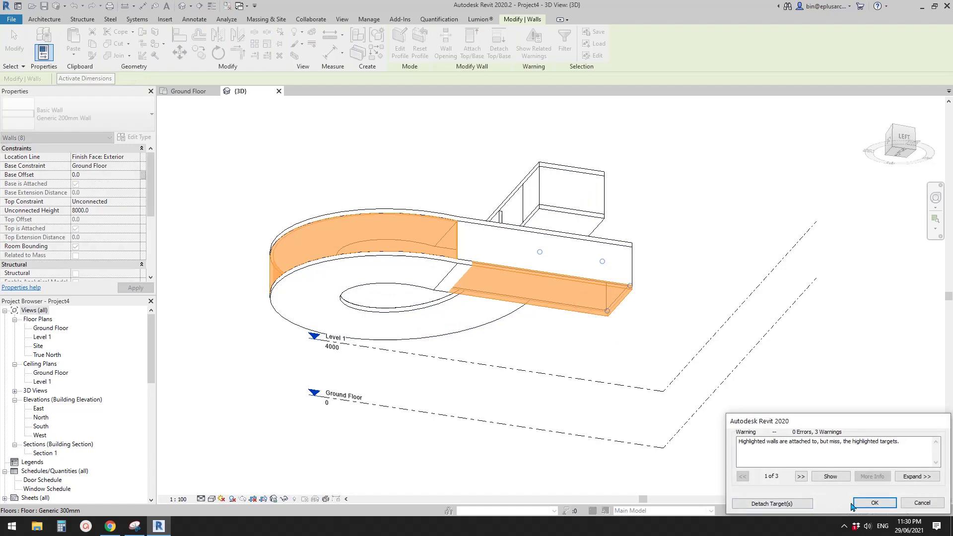
click(798, 508)
Detach the raised wing's inner long wall from the roof of the ground-level wing passing beneath it
shift+middle_drag(496, 248, 393, 213)
key(Escape)
click(502, 233)
click(424, 216)
scroll(431, 227, up, 2)
shift+middle_drag(464, 229, 516, 219)
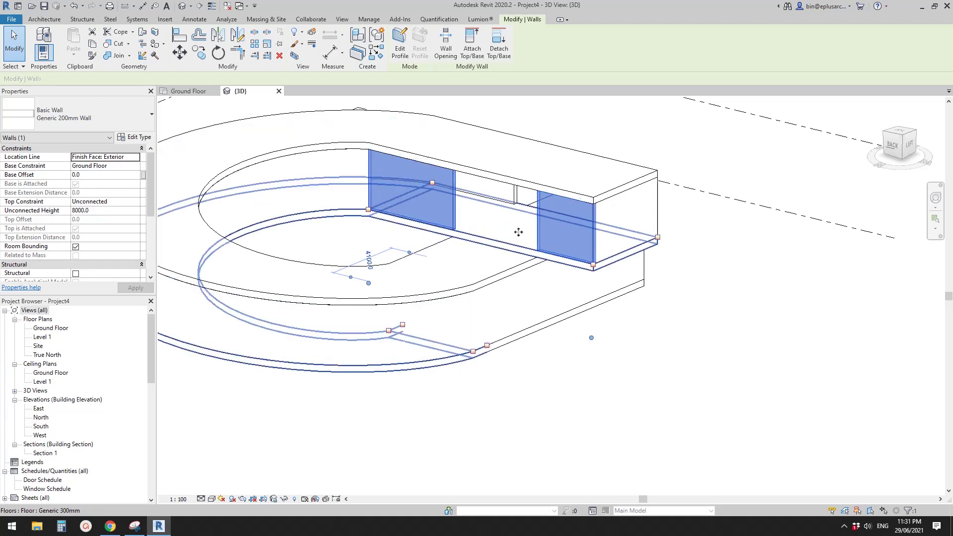
shift+middle_drag(494, 261, 566, 239)
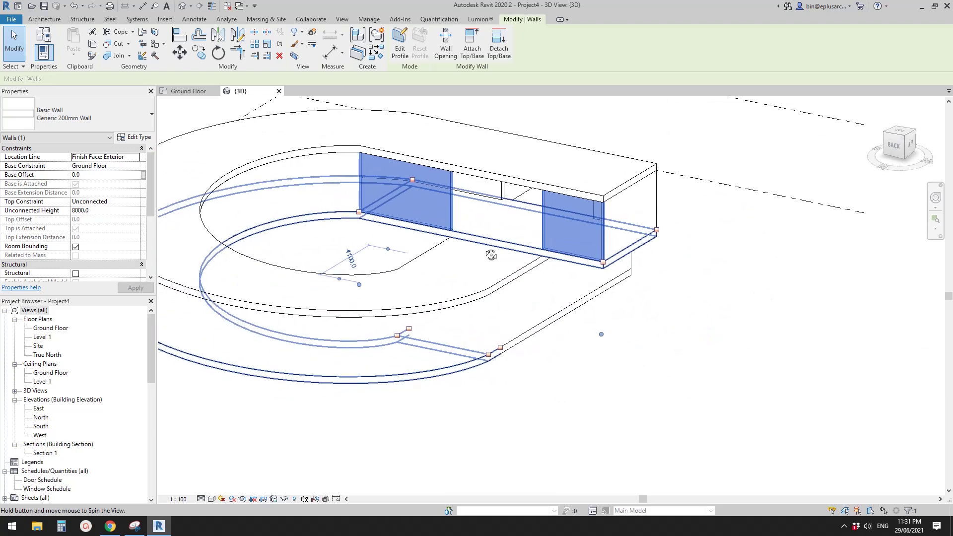
click(498, 53)
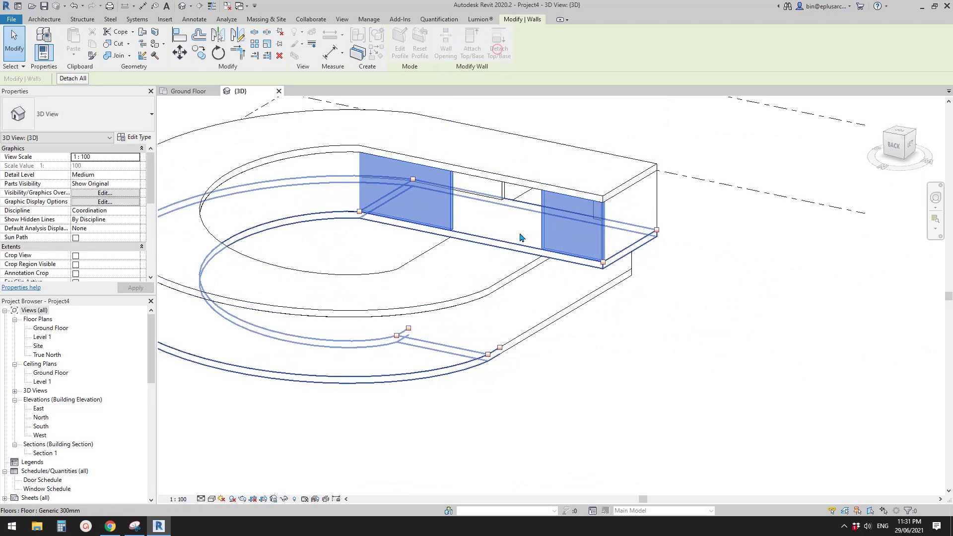
click(496, 263)
Detach the raised wing's outer long wall from the ground-level wing's roof and clear the selection
shift+middle_drag(660, 252, 468, 251)
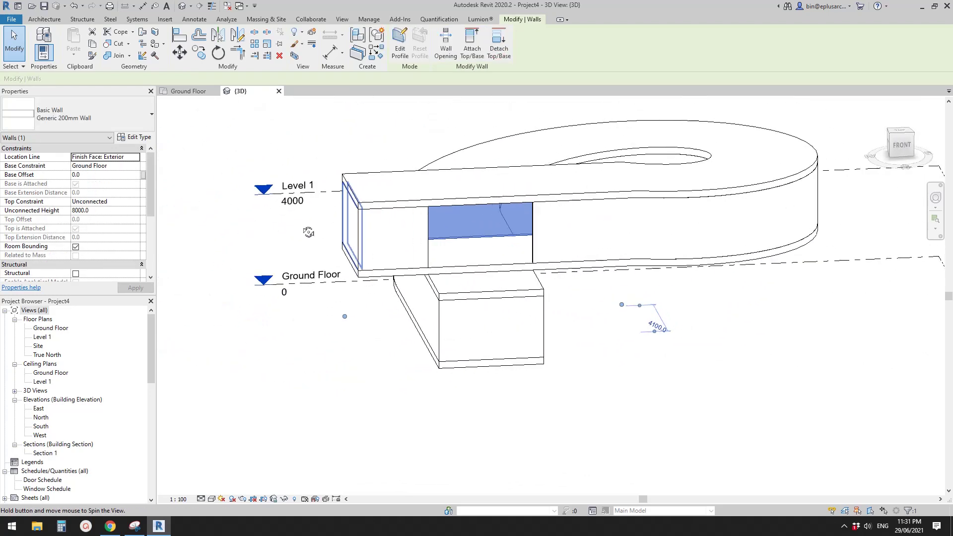
click(504, 56)
click(474, 286)
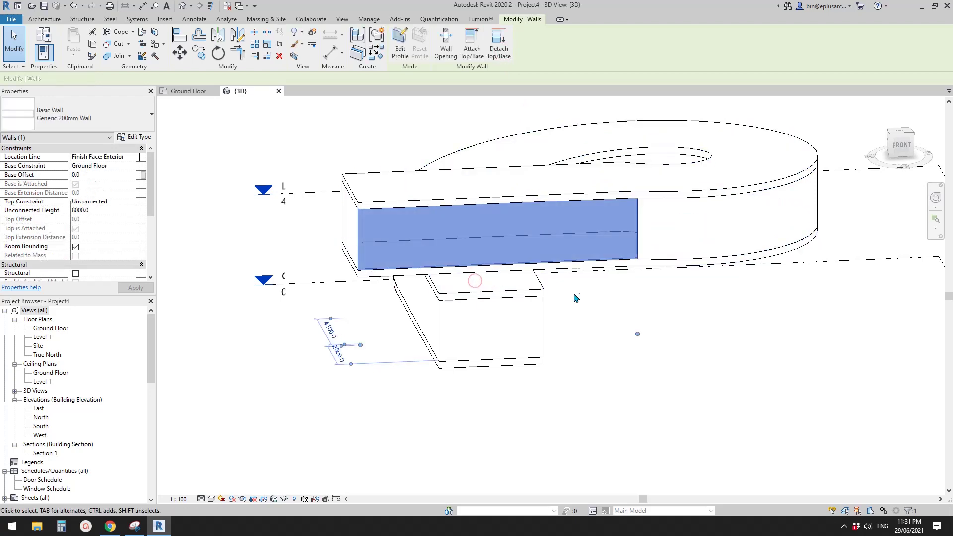
click(581, 297)
Display the 3D view shaded and check the enclosing walls of the loop from below and from the sides
shift+middle_drag(559, 309, 295, 131)
shift+middle_drag(488, 260, 440, 243)
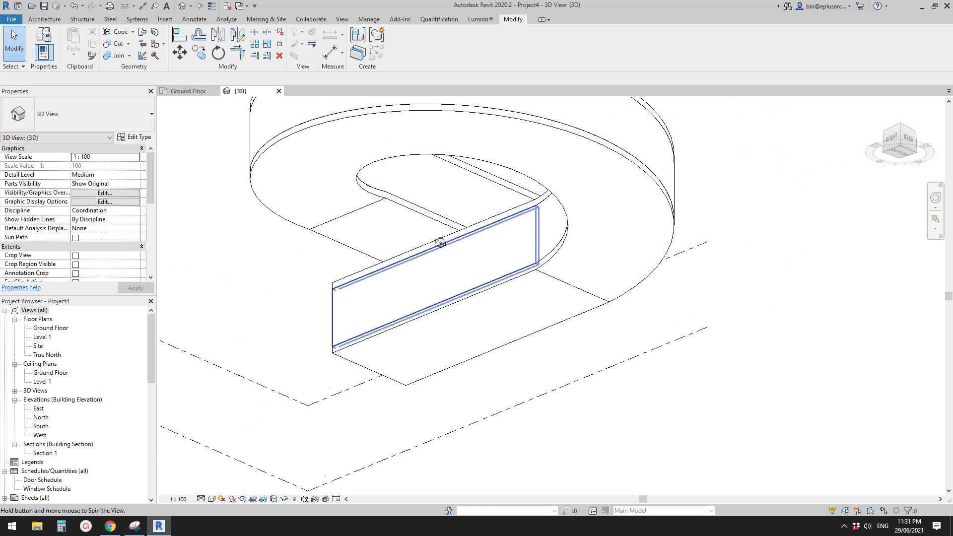
mouse_move(542, 259)
shift+middle_down()
mouse_move(498, 287)
mouse_move(669, 283)
mouse_move(574, 319)
mouse_move(606, 315)
mouse_move(657, 329)
mouse_move(425, 269)
mouse_move(832, 300)
mouse_move(493, 330)
mouse_move(630, 323)
mouse_move(319, 278)
mouse_move(630, 339)
shift+middle_up()
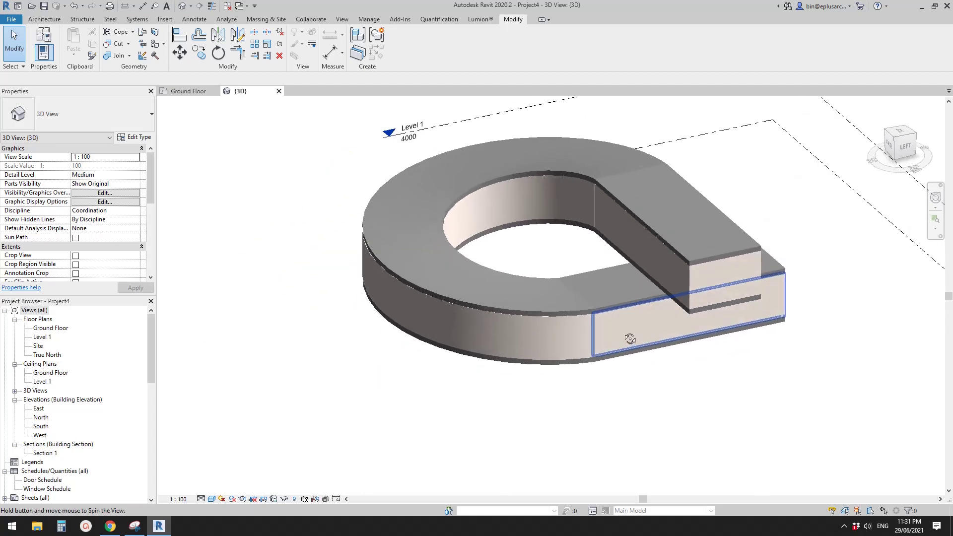
shift+middle_drag(659, 374, 681, 373)
scroll(606, 247, up, 1)
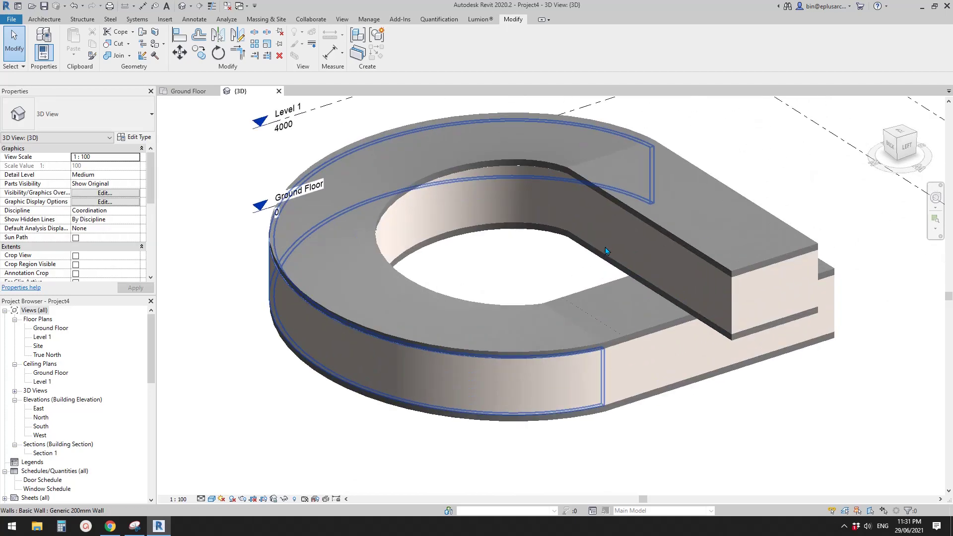
Try changing the inner curved wall, the inner long walls and both wing end walls to Curtain Wall Storefront, unjoining elements that cannot stay joined
shift+middle_drag(605, 247, 722, 298)
scroll(610, 240, up, 3)
click(610, 240)
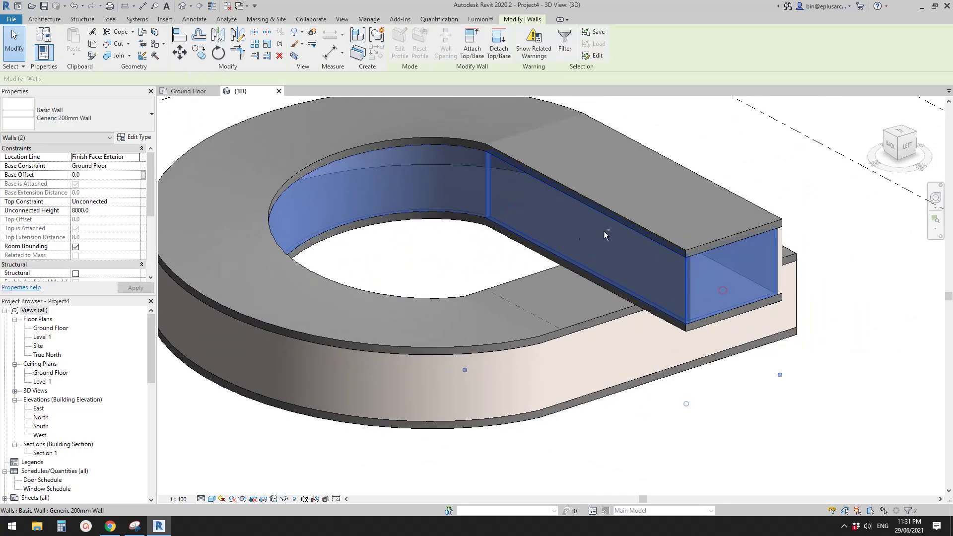
shift+middle_drag(604, 231, 472, 293)
ctrl+click(479, 290)
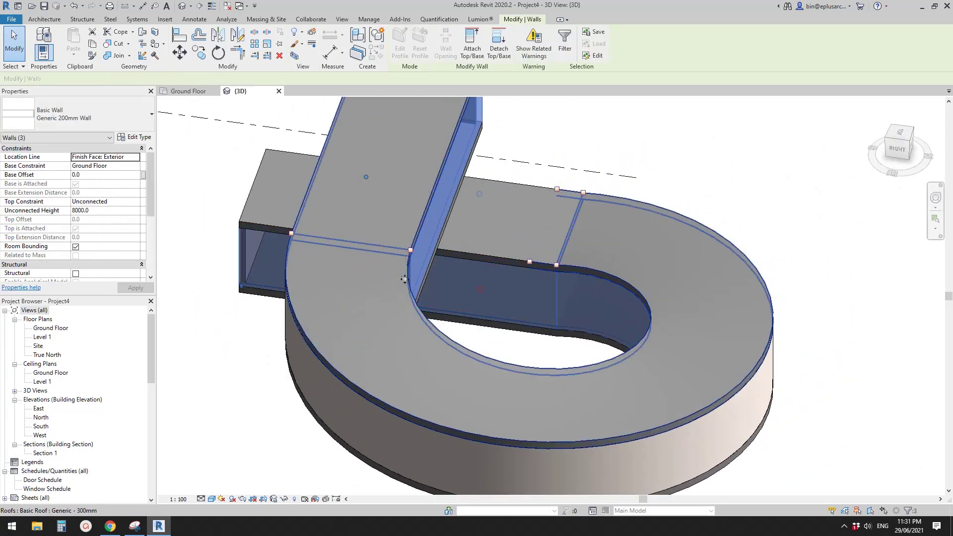
shift+middle_drag(405, 279, 774, 241)
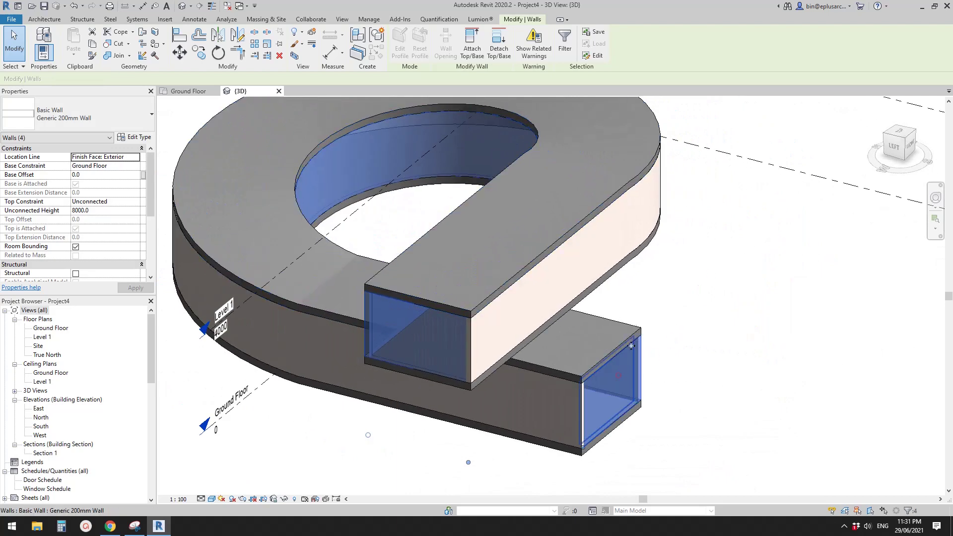
shift+middle_drag(618, 263, 559, 295)
middle_drag(521, 272, 644, 300)
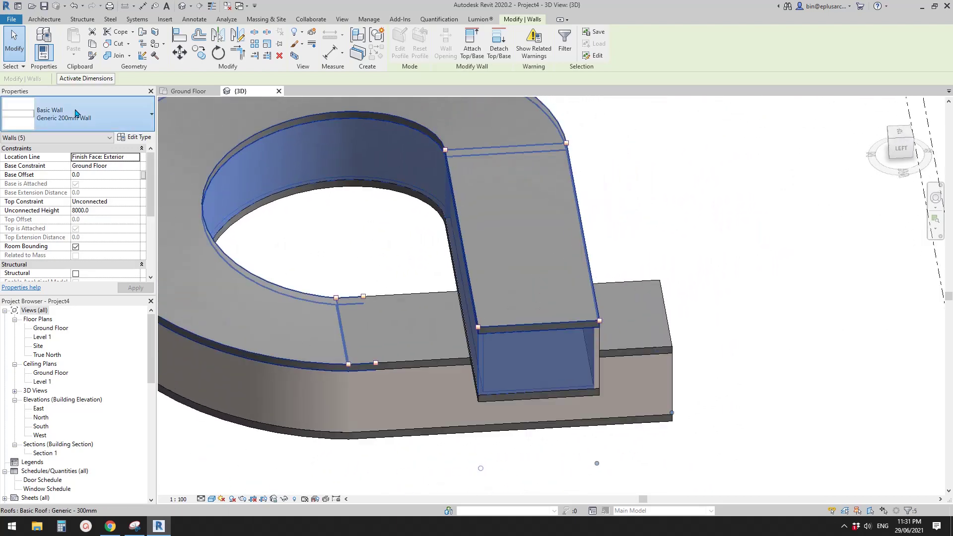
click(75, 111)
scroll(78, 225, down, 3)
click(39, 334)
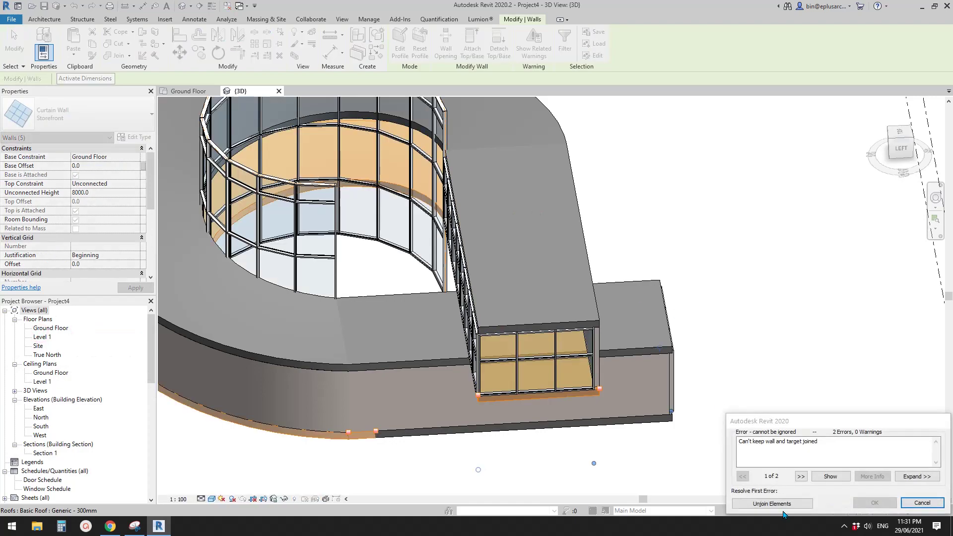
click(771, 503)
Undo the change of the five walls to the Storefront curtain wall type
shift+middle_drag(610, 308, 557, 252)
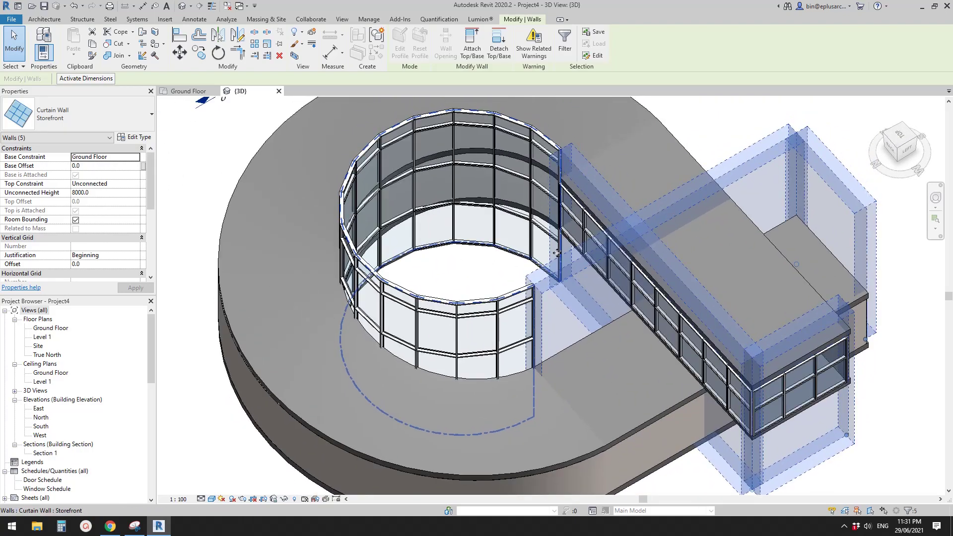
key(Delete)
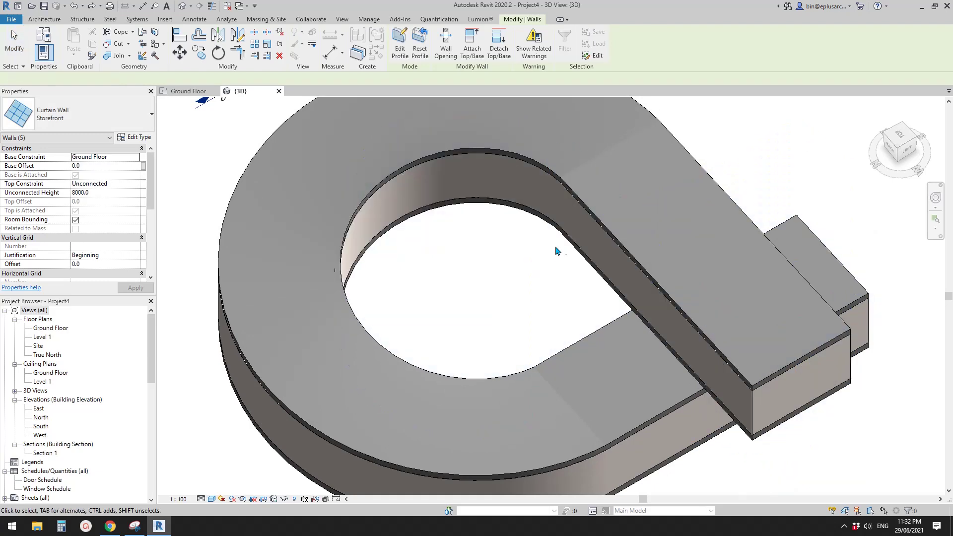
scroll(561, 271, down, 2)
scroll(542, 252, up, 2)
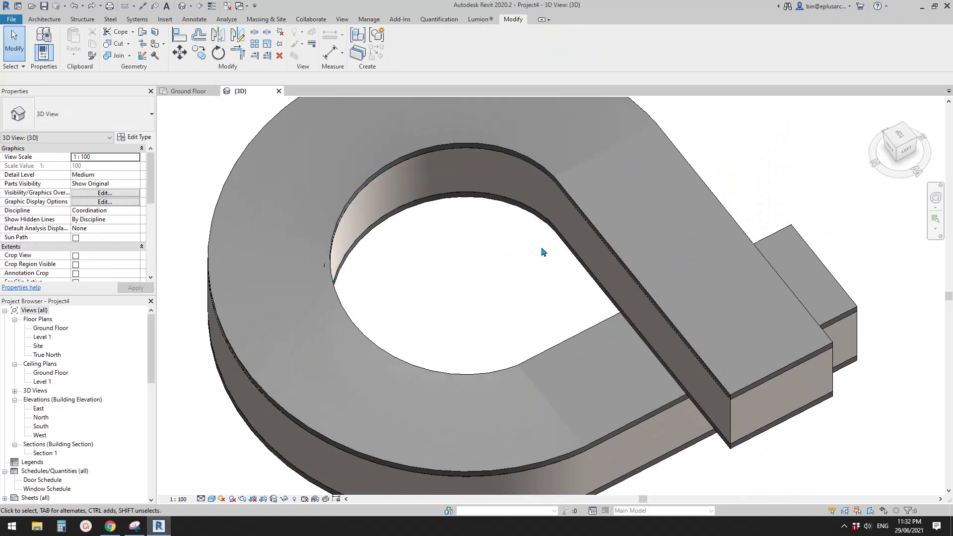
Select the inner curved wall, the inner long walls and both wing end walls, and set their location line to Wall Centerline
shift+middle_drag(543, 260, 525, 218)
click(511, 213)
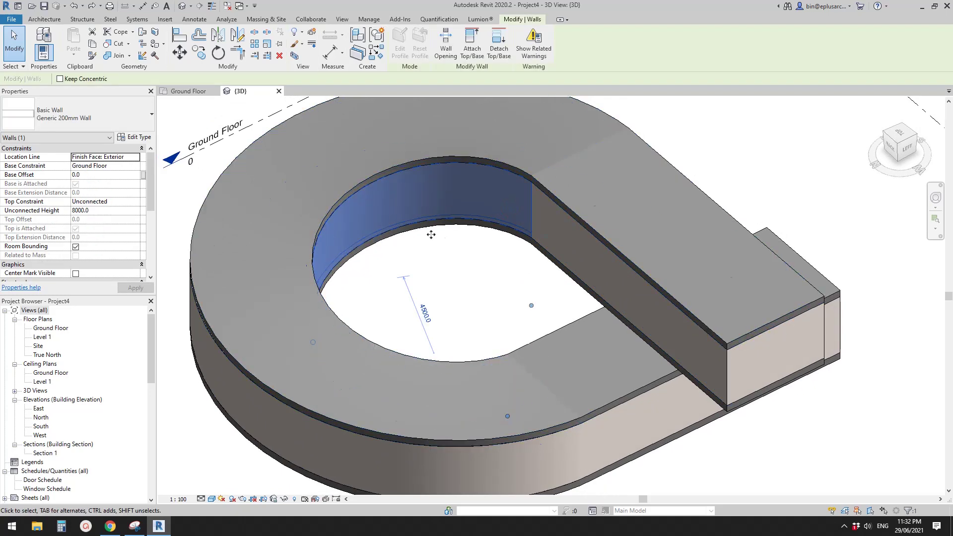
ctrl+click(606, 264)
shift+middle_drag(605, 265, 710, 459)
ctrl+click(710, 459)
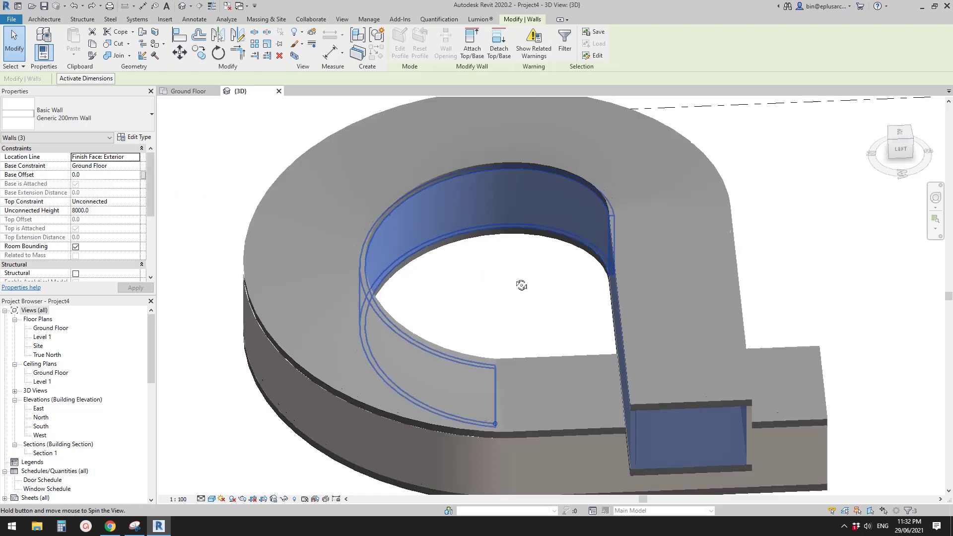
shift+middle_drag(511, 276, 509, 204)
shift+middle_drag(577, 258, 403, 328)
ctrl+click(400, 327)
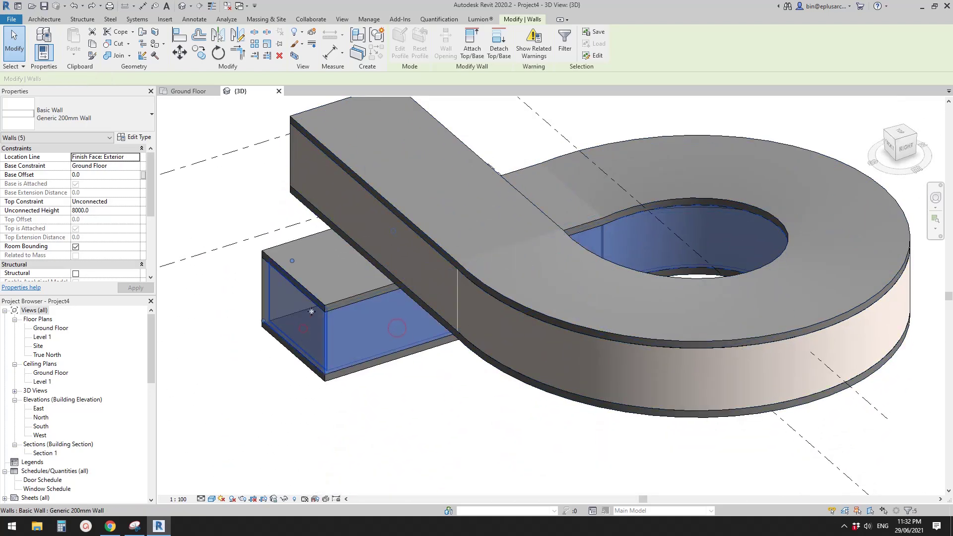
shift+middle_drag(312, 311, 547, 323)
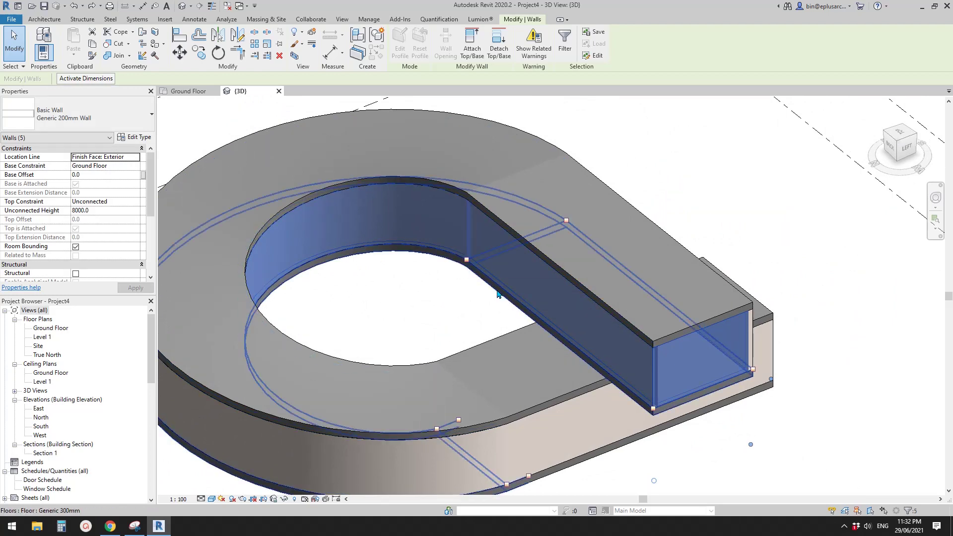
middle_drag(497, 292, 528, 312)
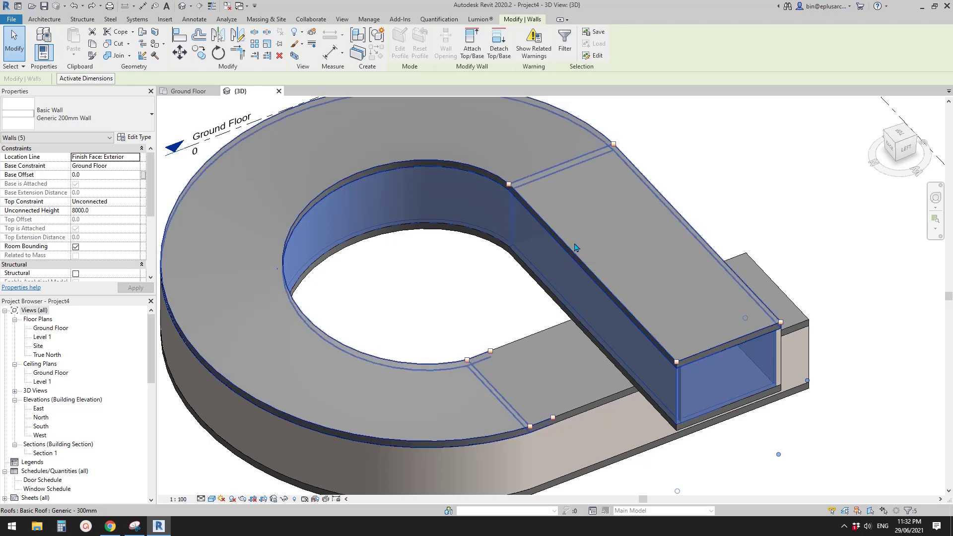
shift+middle_drag(554, 251, 496, 223)
shift+middle_drag(386, 245, 357, 241)
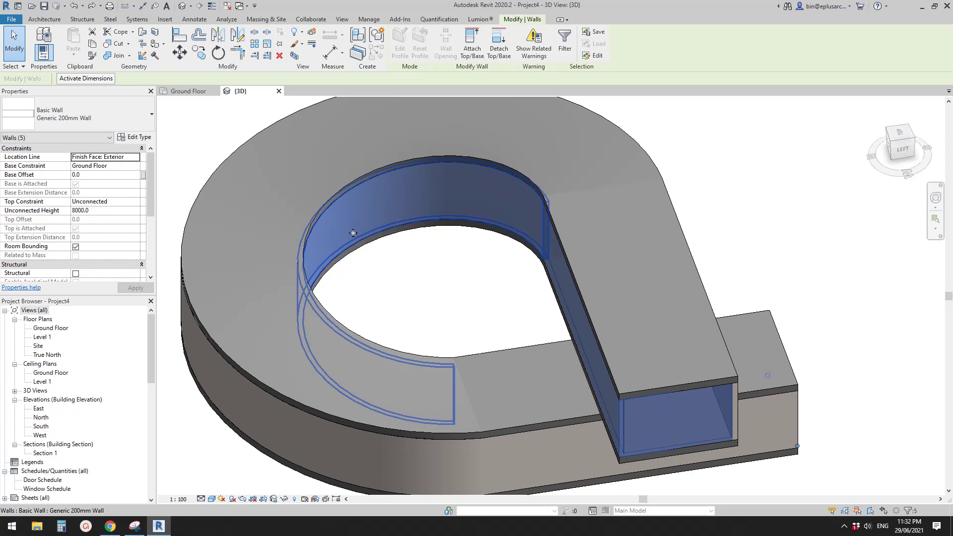
click(116, 115)
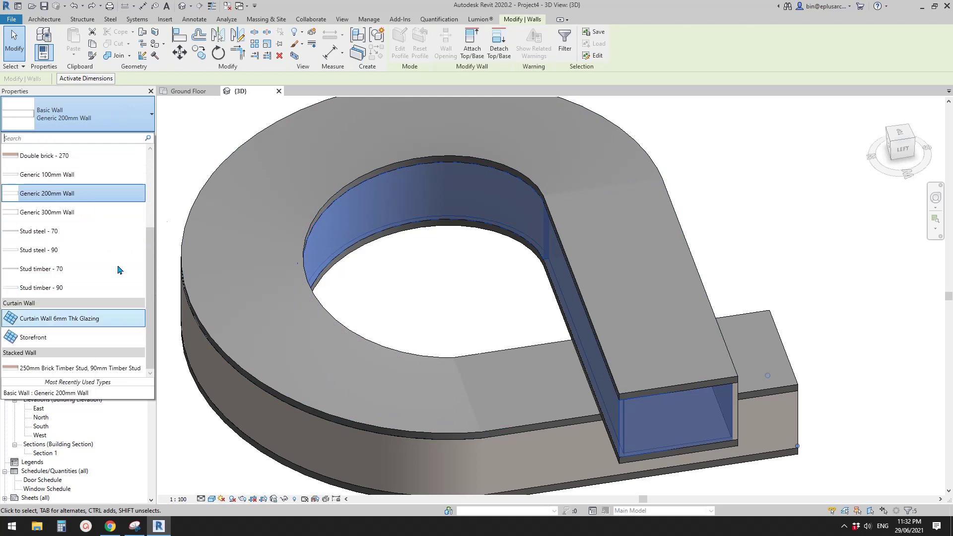
middle_drag(194, 132, 212, 136)
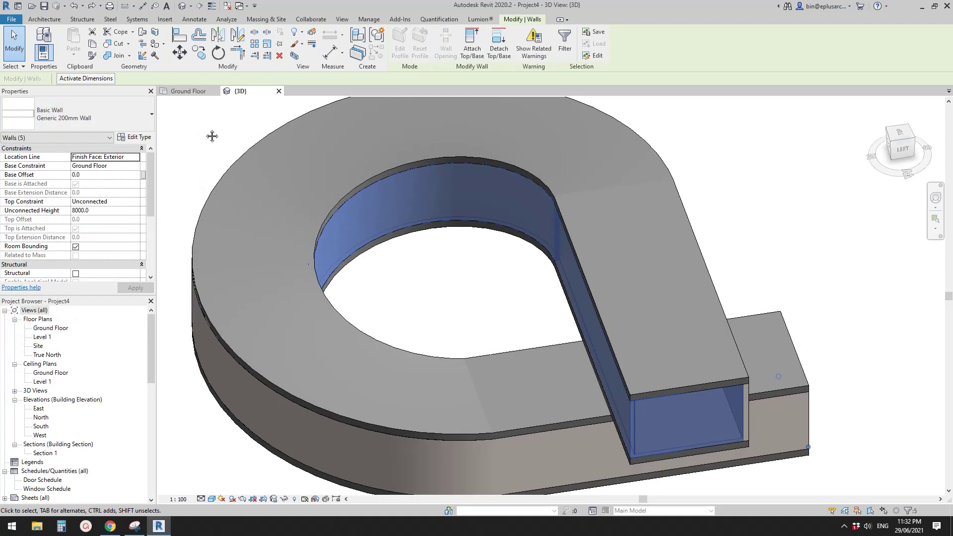
click(138, 158)
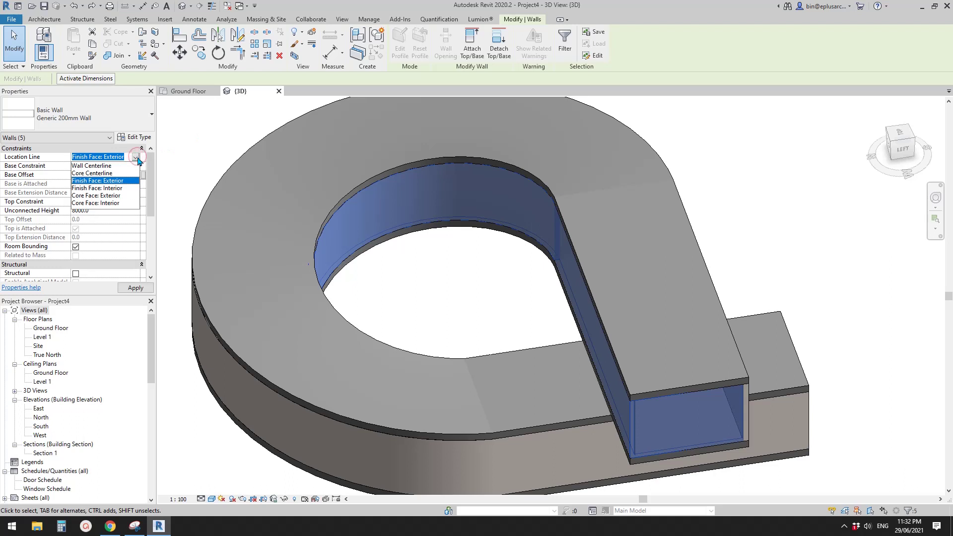
click(97, 167)
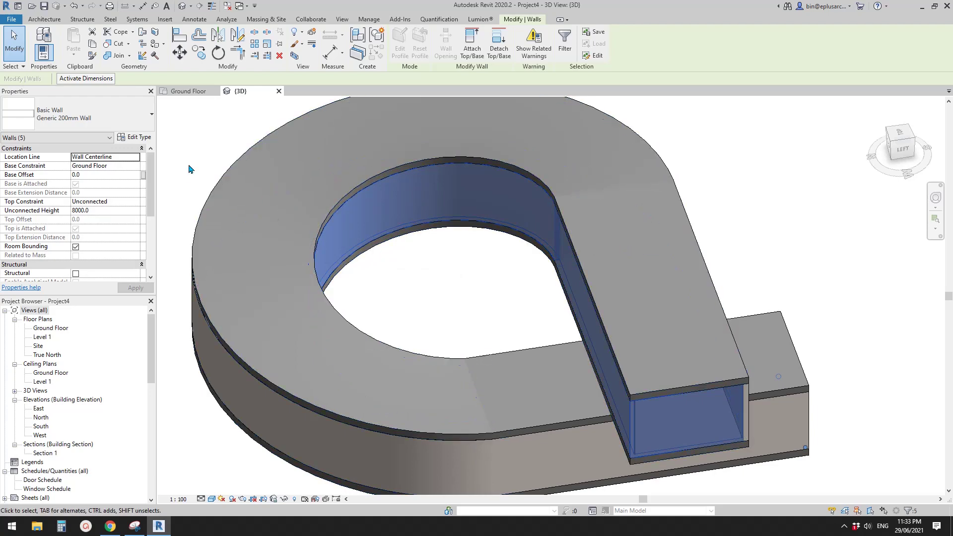
Change the five selected walls to the Curtain Wall Storefront type and clear the selection
click(112, 114)
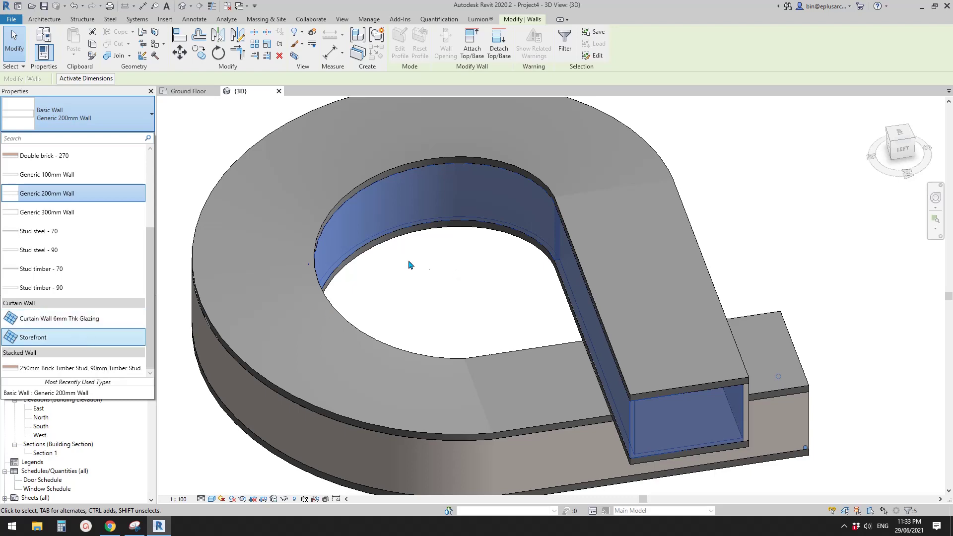
click(48, 337)
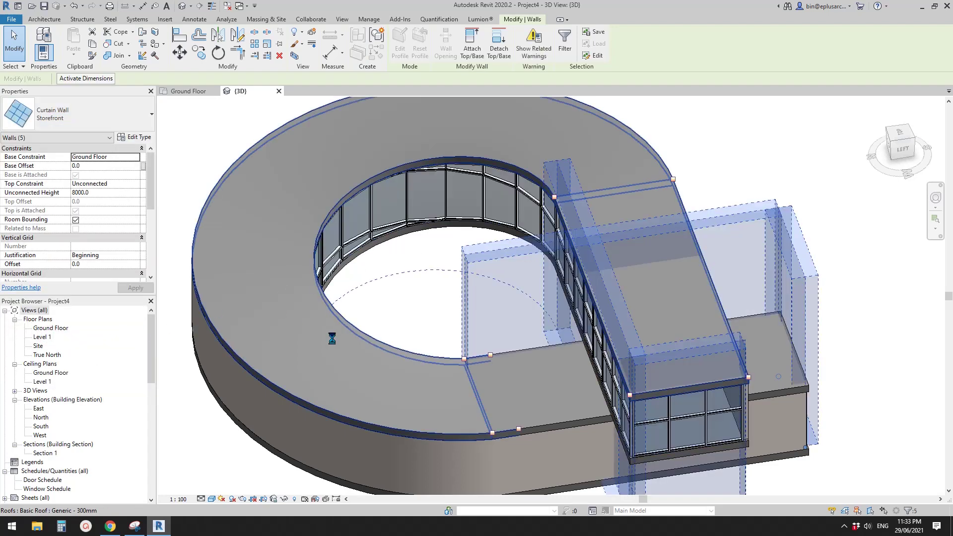
scroll(685, 425, down, 2)
middle_drag(685, 425, 513, 350)
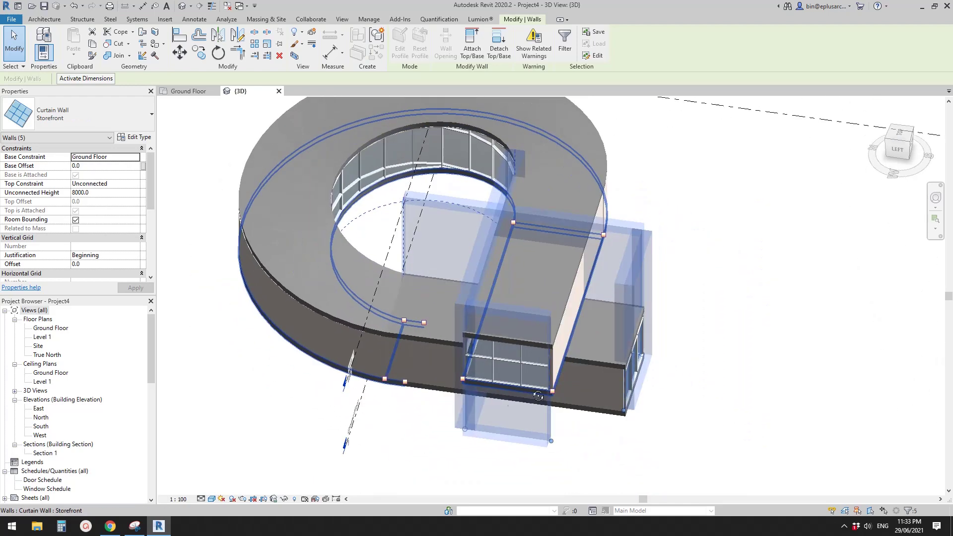
scroll(472, 386, up, 5)
scroll(449, 370, up, 3)
key(Escape)
Measure the gap between the storefront mullion and the floor edge at the raised wing's end corner without placing a dimension
shift+middle_drag(424, 347, 499, 367)
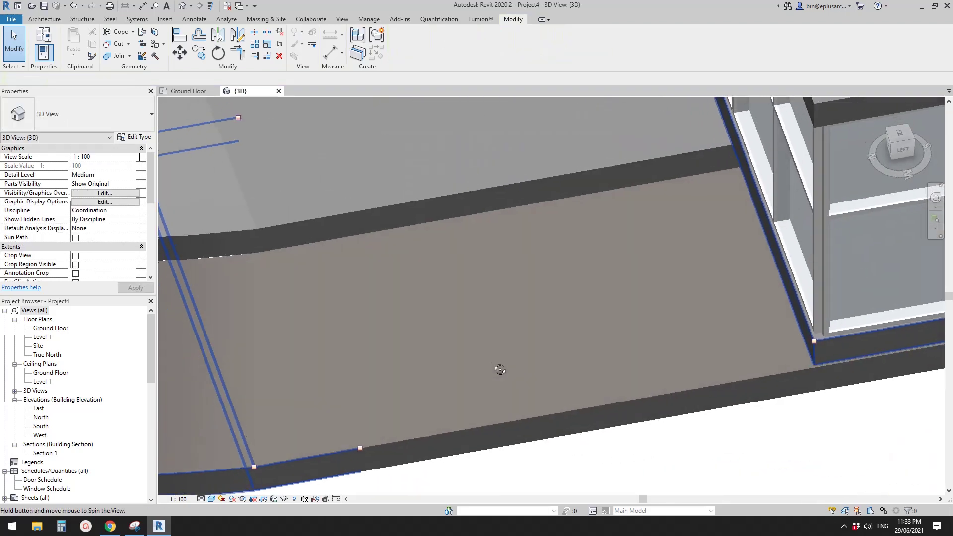
middle_drag(709, 325, 496, 322)
scroll(612, 308, up, 4)
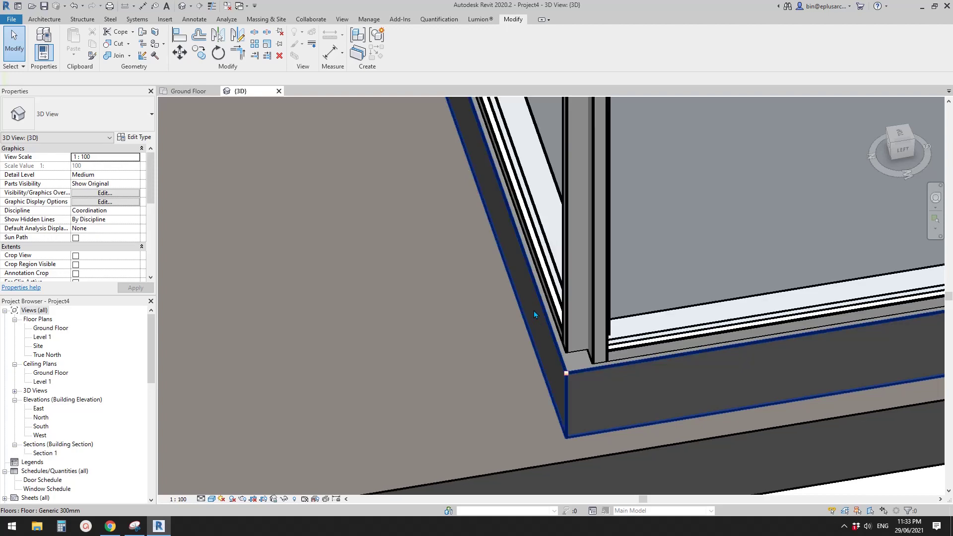
scroll(553, 310, down, 1)
middle_drag(553, 310, 520, 300)
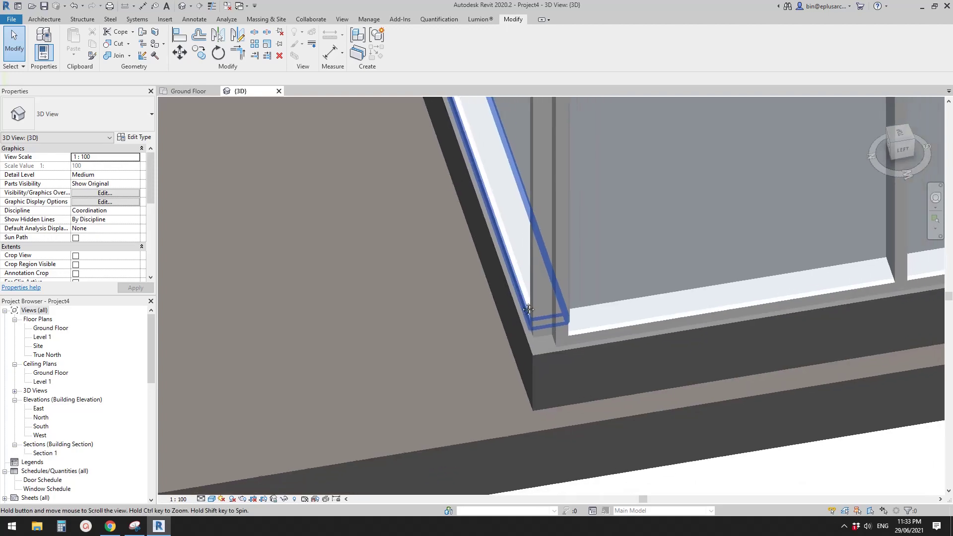
key(d)
key(i)
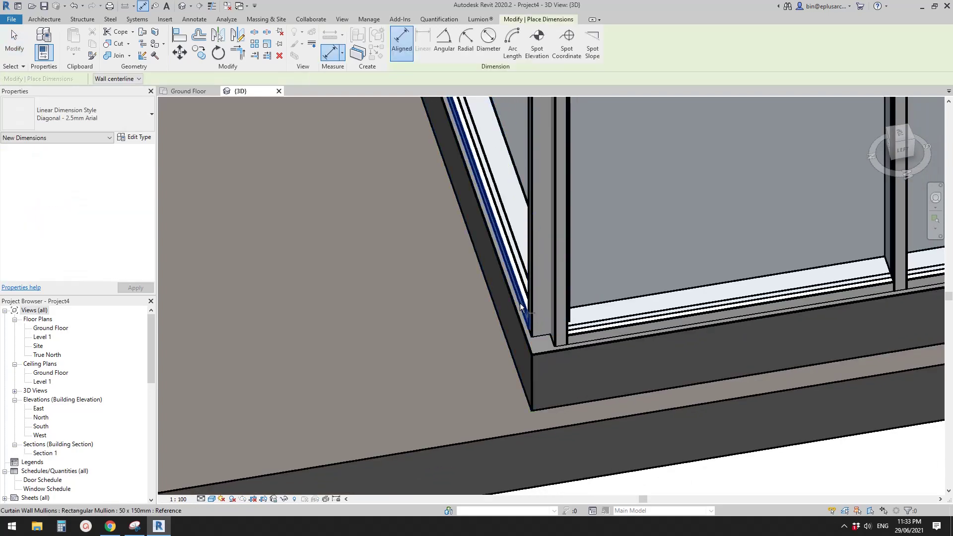
click(522, 312)
scroll(498, 351, up, 2)
scroll(418, 338, down, 1)
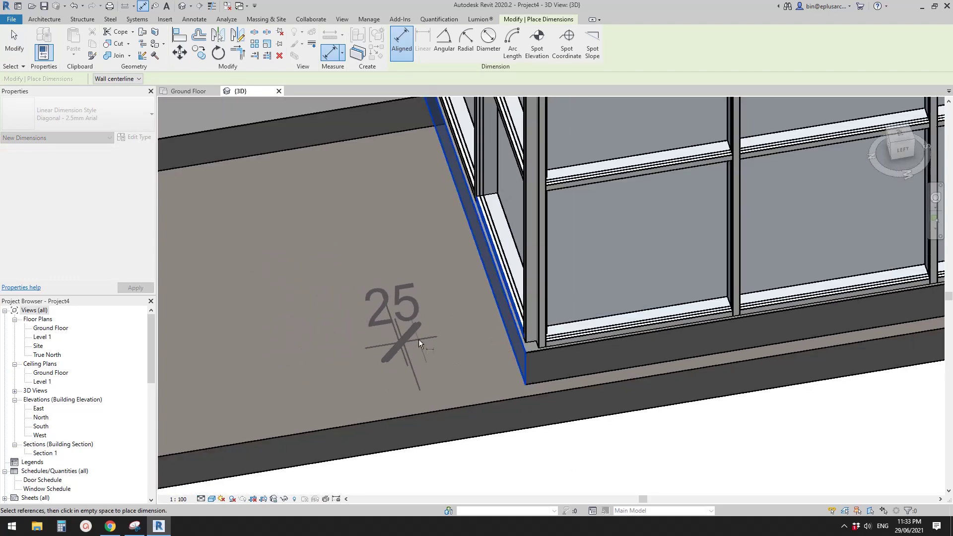
key(Escape)
key(Escape)
scroll(472, 341, down, 8)
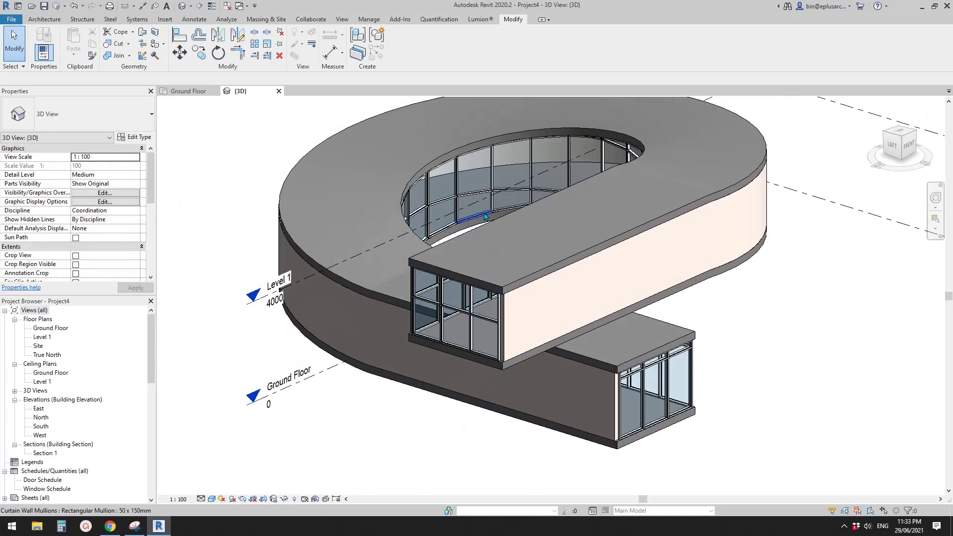
Set the Storefront type's horizontal grid layout to None and delete the existing horizontal gridlines
click(449, 194)
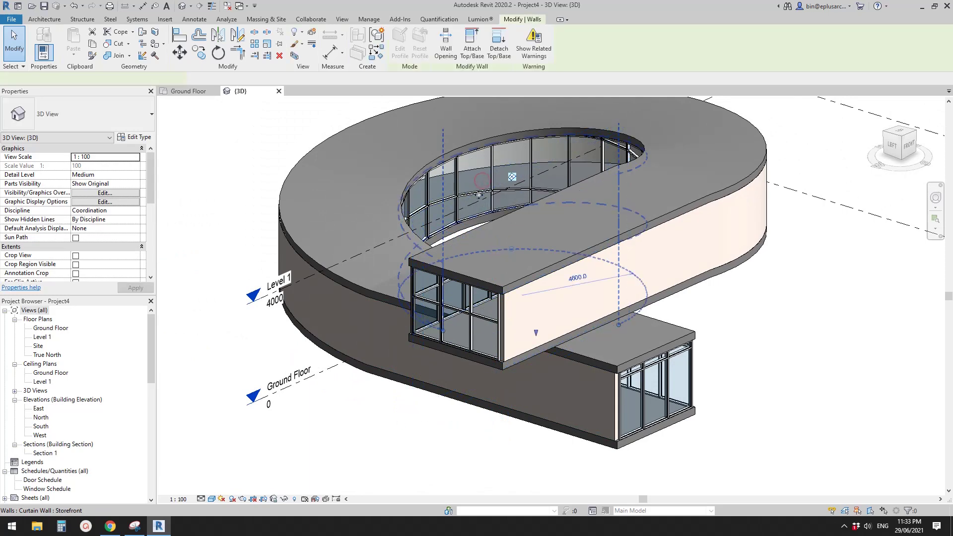
mouse_move(449, 194)
shift+middle_down()
mouse_move(476, 196)
mouse_move(454, 195)
shift+middle_up()
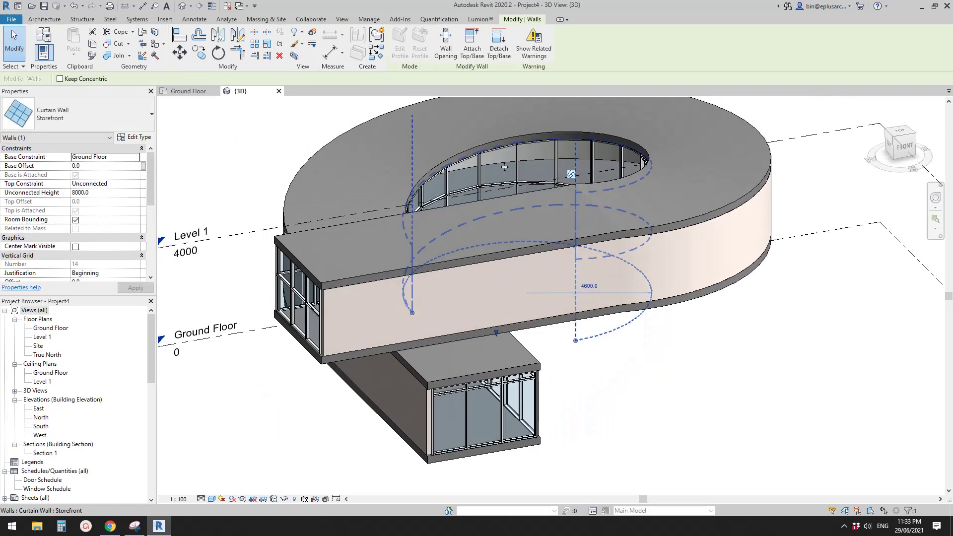
click(135, 137)
scroll(214, 273, down, 3)
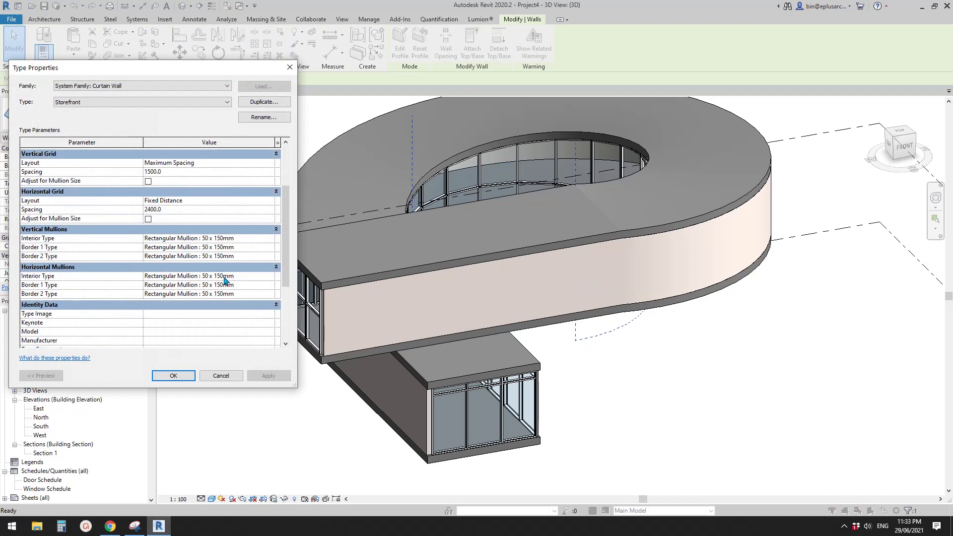
scroll(120, 253, up, 1)
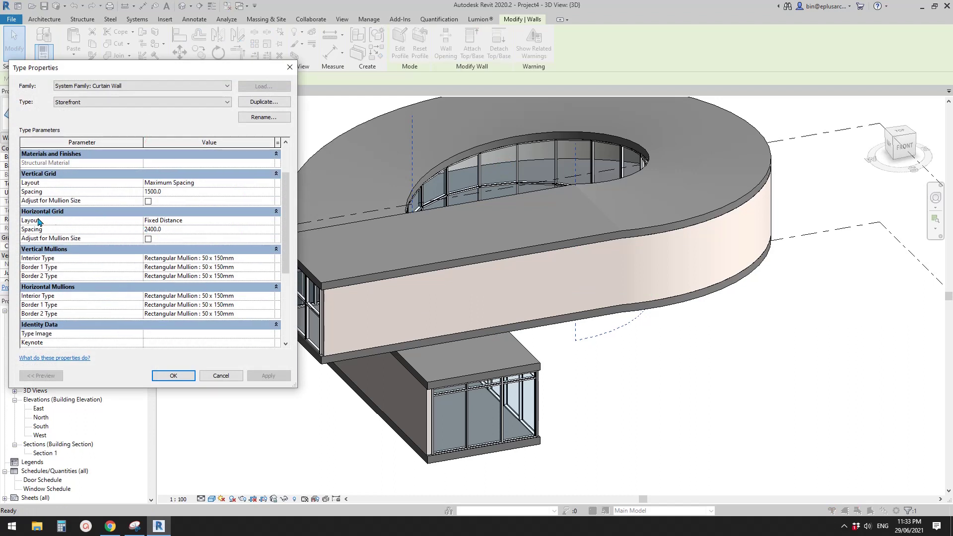
click(269, 220)
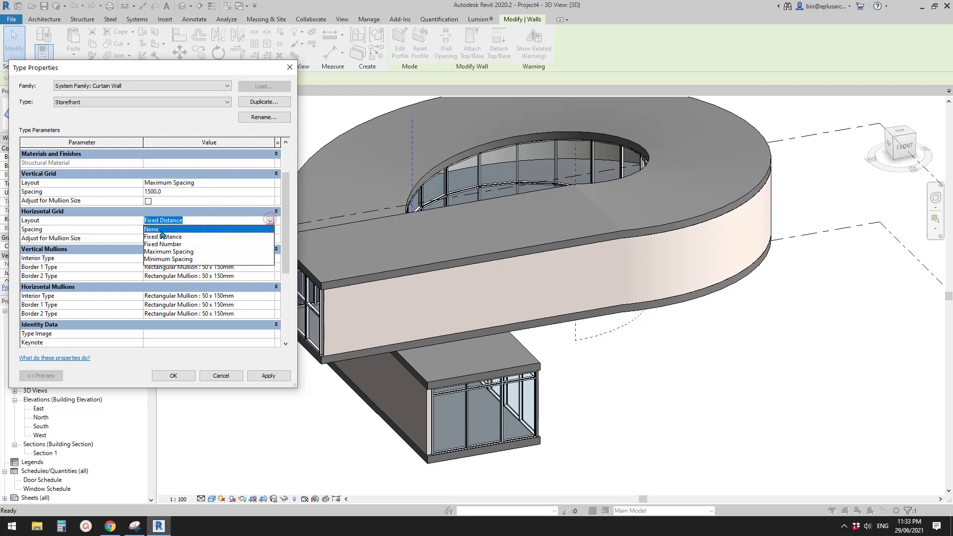
click(278, 226)
click(268, 376)
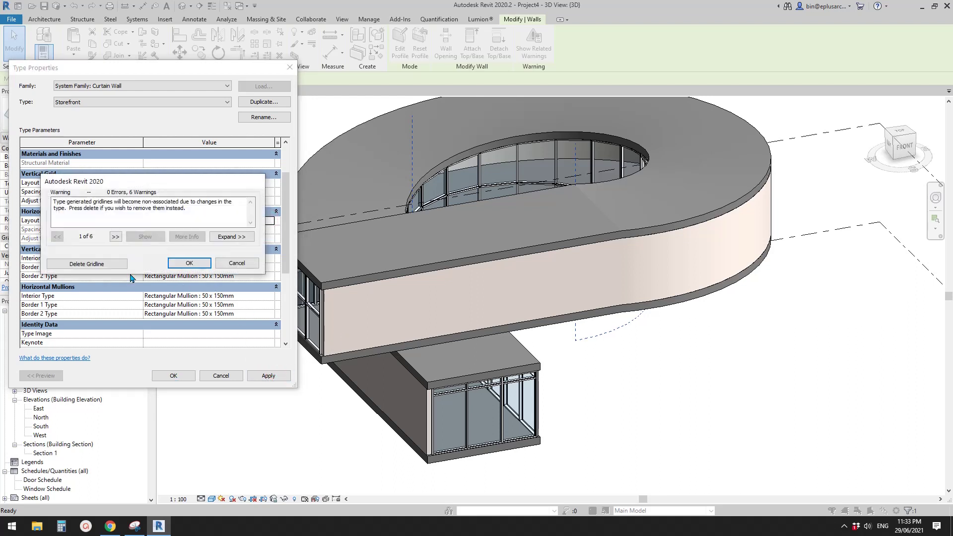
click(87, 263)
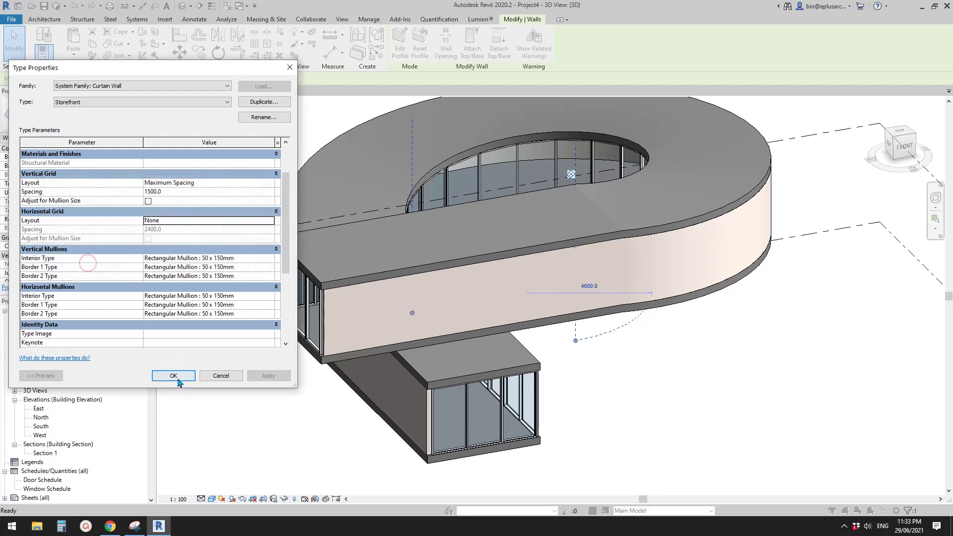
click(173, 375)
Check the glazed inner walls from several sides and compare them with the reference images in the Gmail message in Chrome, returning to Revit
scroll(543, 258, down, 1)
shift+middle_drag(515, 293, 565, 318)
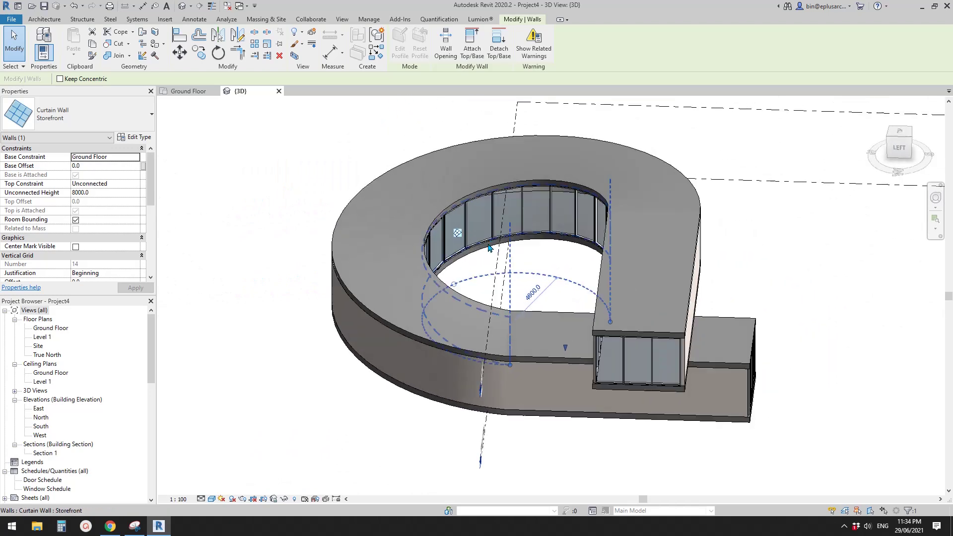
click(495, 250)
scroll(495, 249, up, 2)
scroll(500, 250, down, 2)
shift+middle_drag(521, 251, 504, 273)
scroll(504, 272, up, 4)
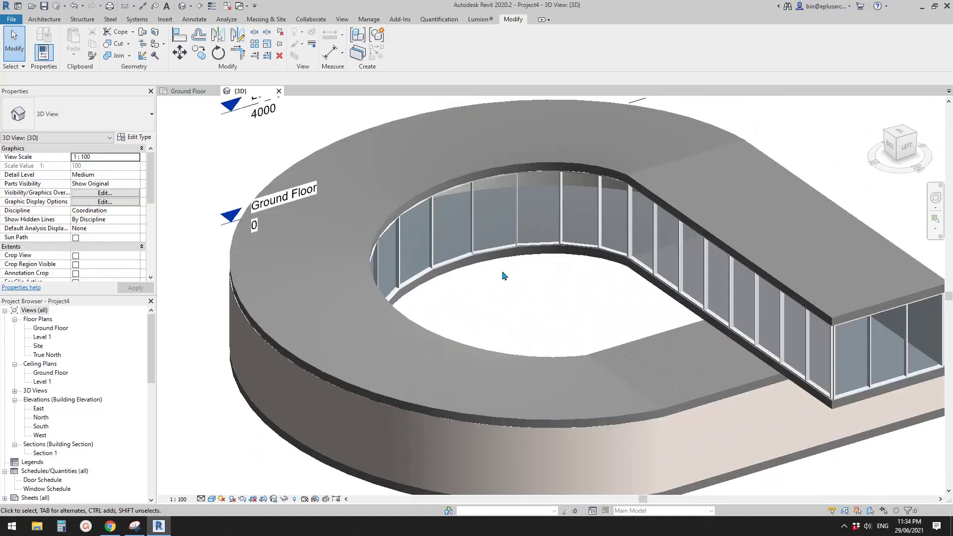
click(502, 258)
key(Escape)
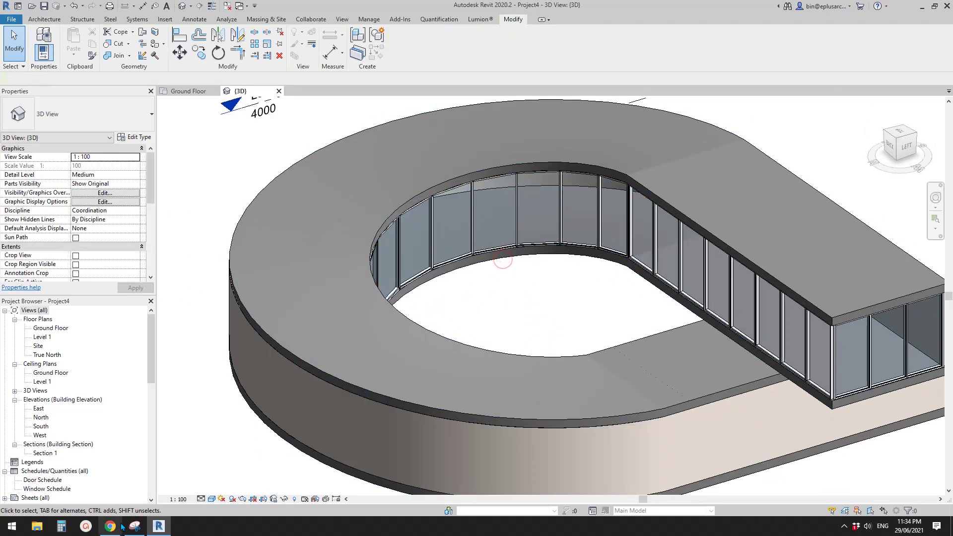
click(116, 525)
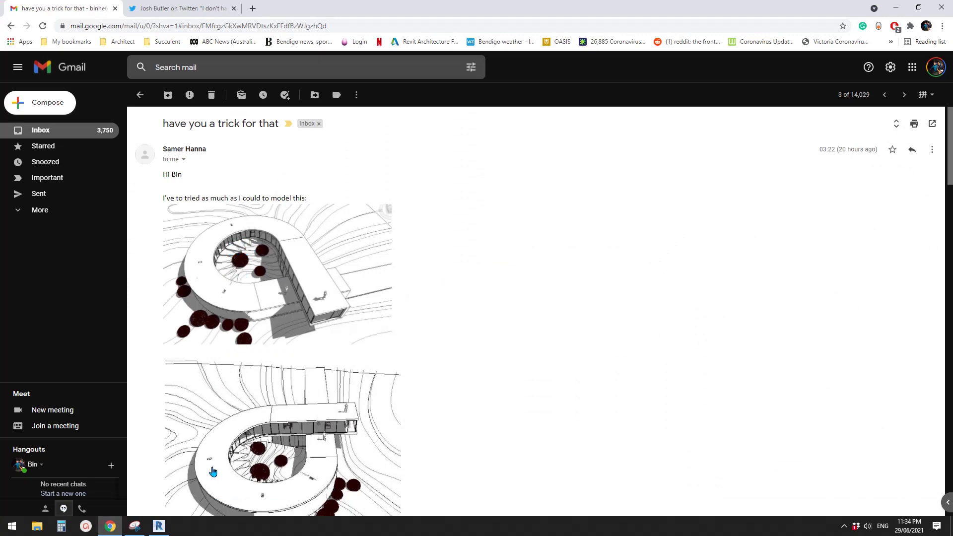
click(159, 526)
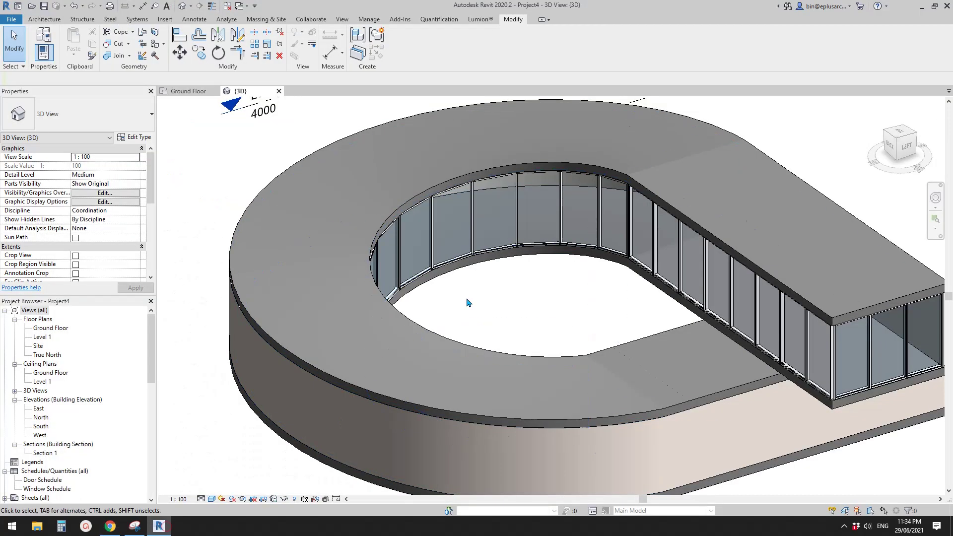
Select the sloping curved floor and examine how it runs beneath the glazed inner walls from several angles
click(504, 259)
shift+middle_drag(551, 289, 573, 310)
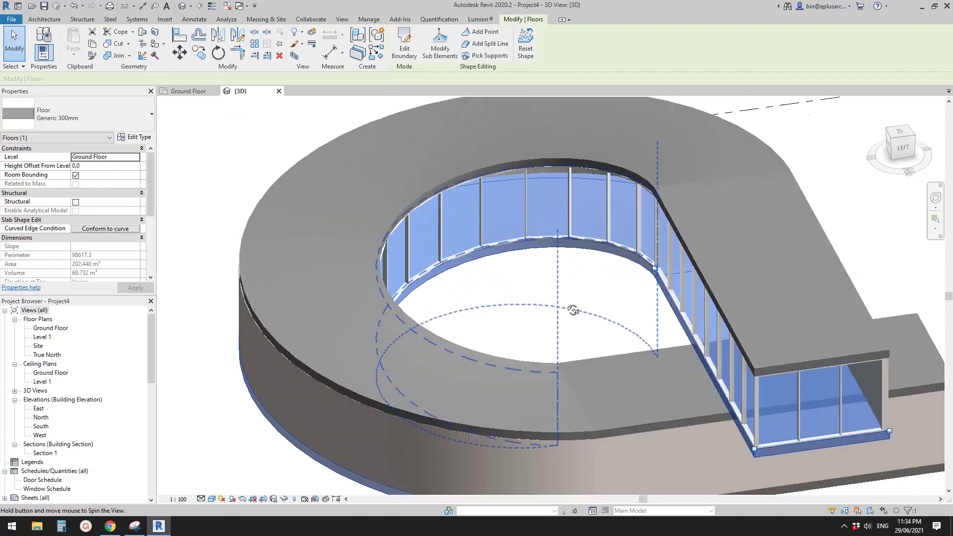
scroll(507, 309, down, 2)
shift+middle_drag(508, 311, 539, 302)
click(511, 273)
click(485, 265)
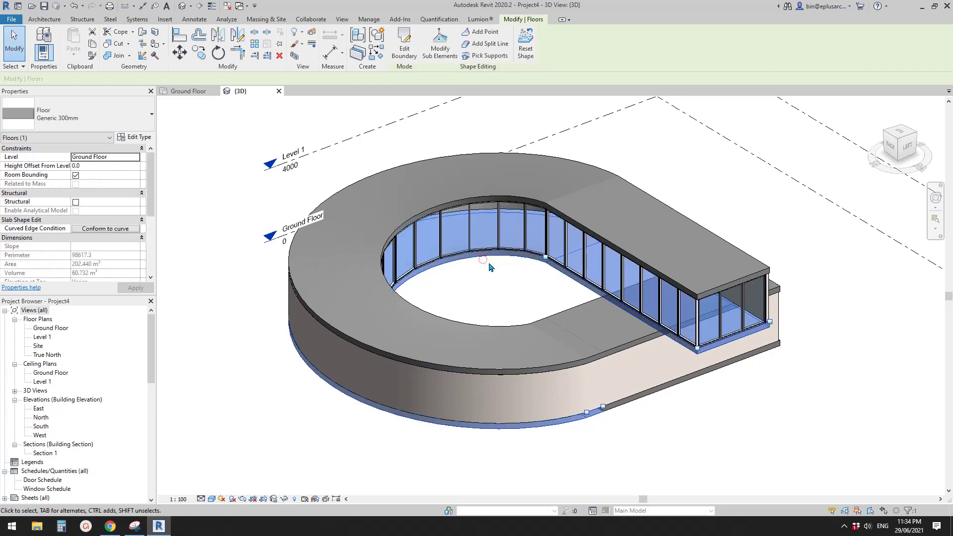
shift+middle_drag(489, 268, 524, 234)
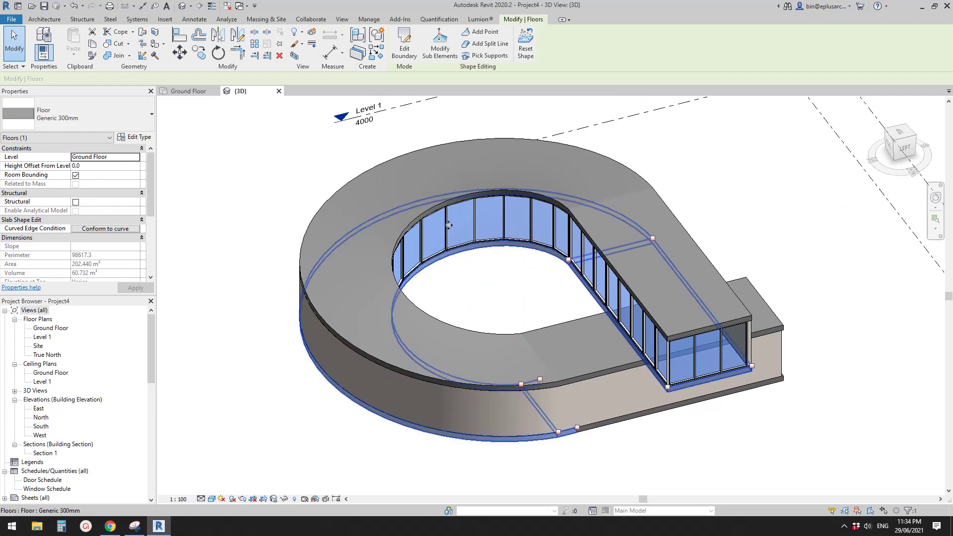
shift+middle_drag(457, 226, 583, 238)
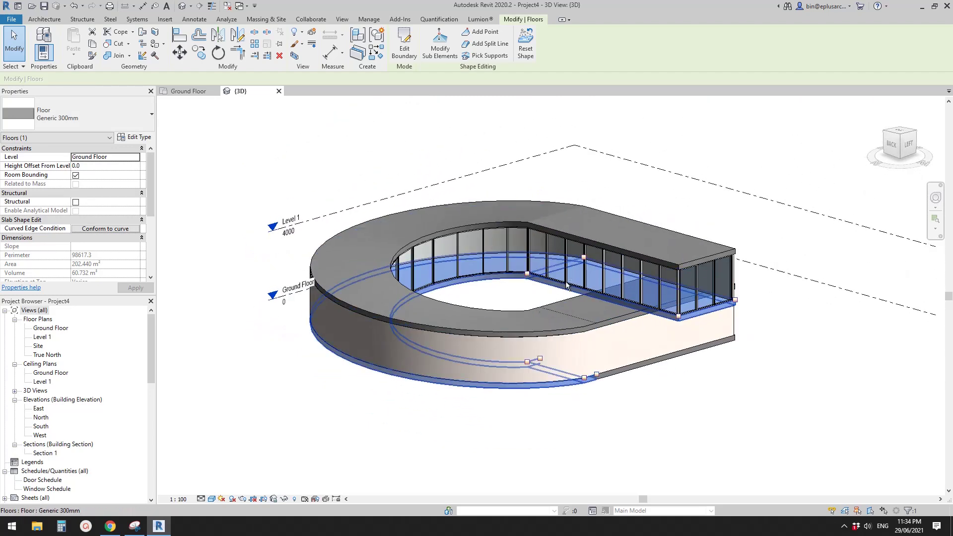
Deselect the sloping floor and turn on shadows in the 3D view
middle_drag(536, 362, 491, 389)
click(246, 485)
click(232, 498)
click(212, 499)
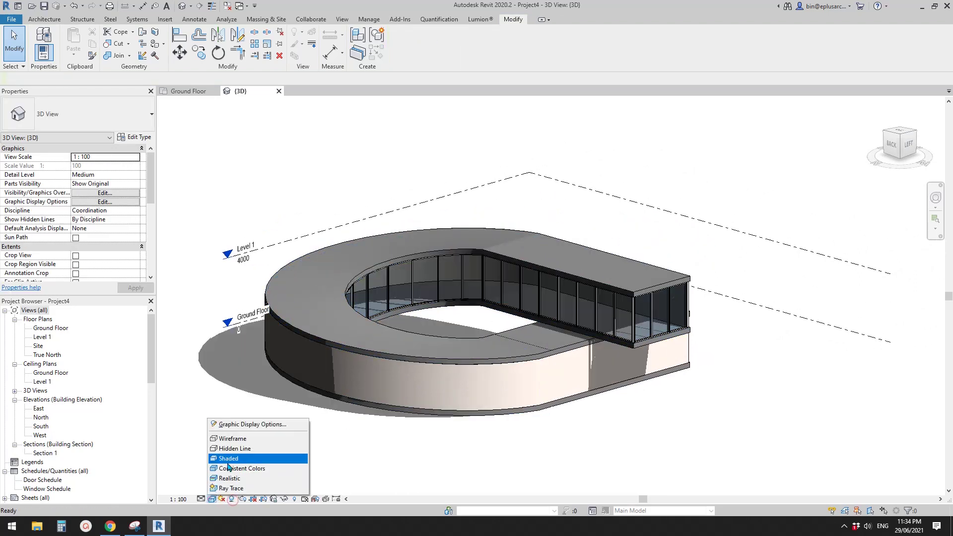
click(457, 422)
Enable ambient shadows and set the ambient light to 60 in the 3D view's graphic display options
click(212, 499)
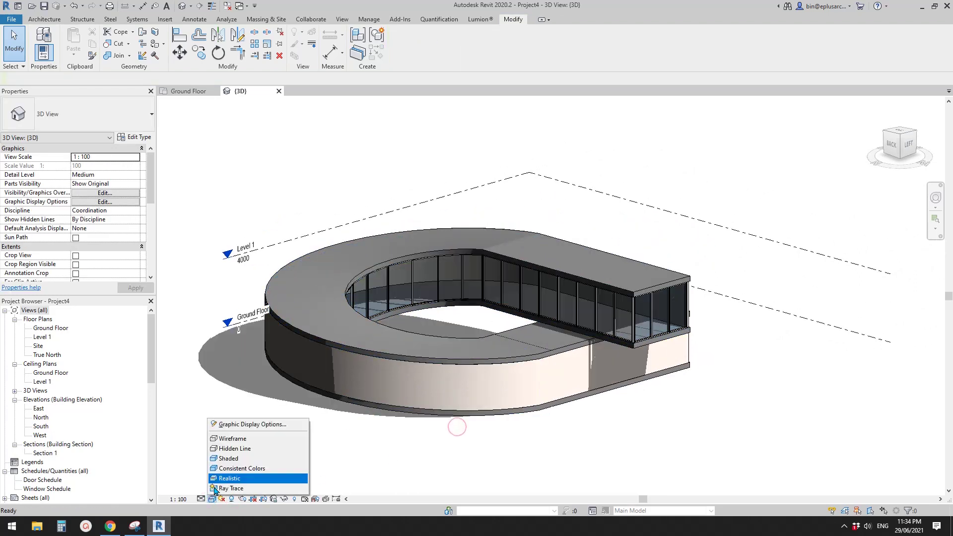
click(227, 424)
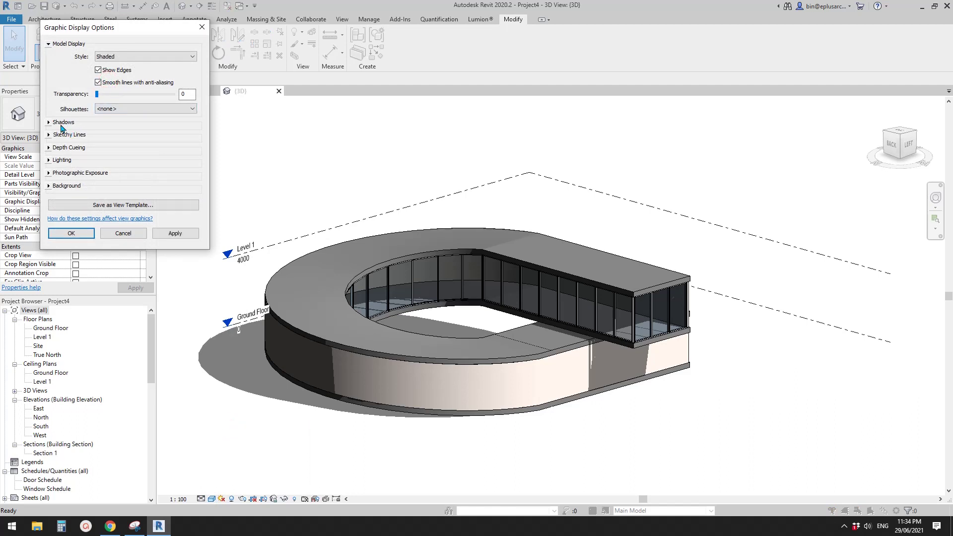
click(49, 123)
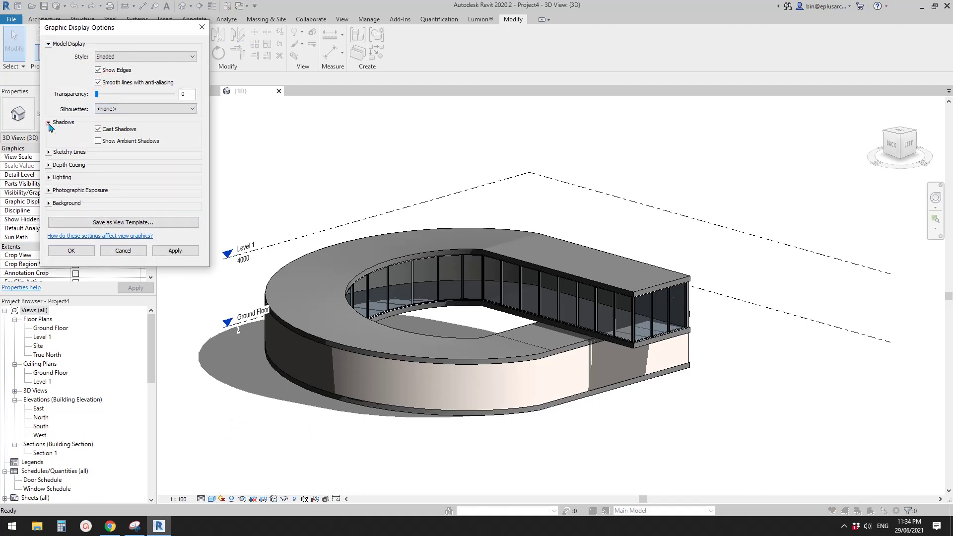
click(49, 177)
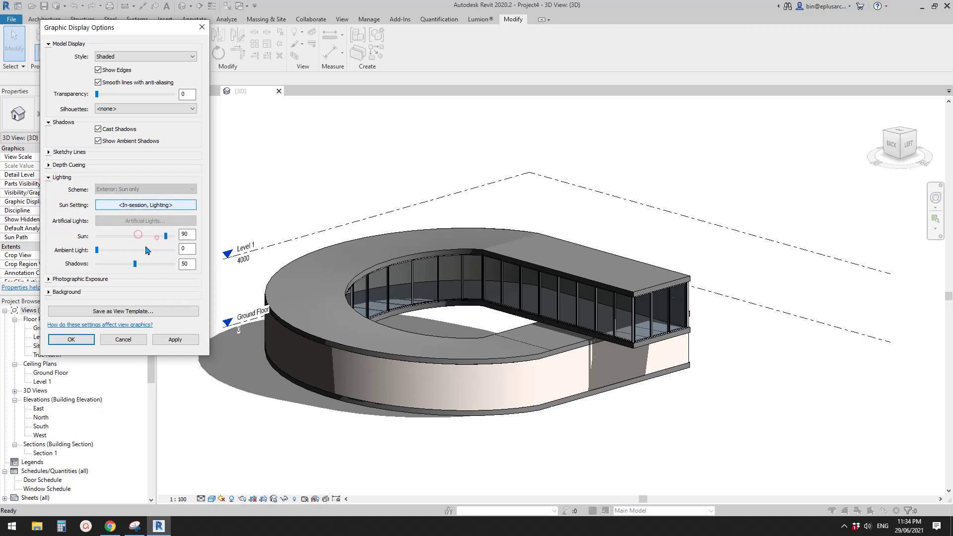
click(186, 342)
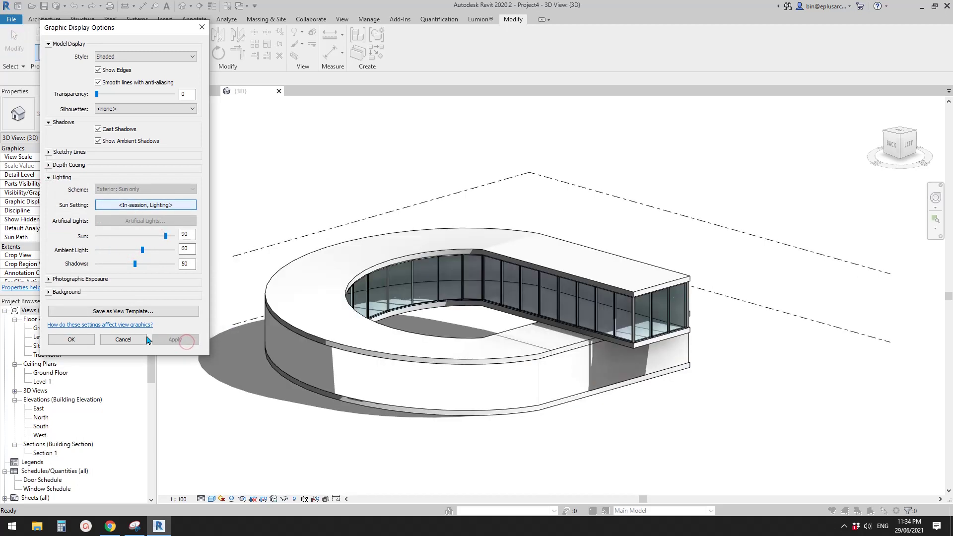
Give the 3D view a gradient background with ground color RGB 064-128-128
click(50, 292)
click(144, 306)
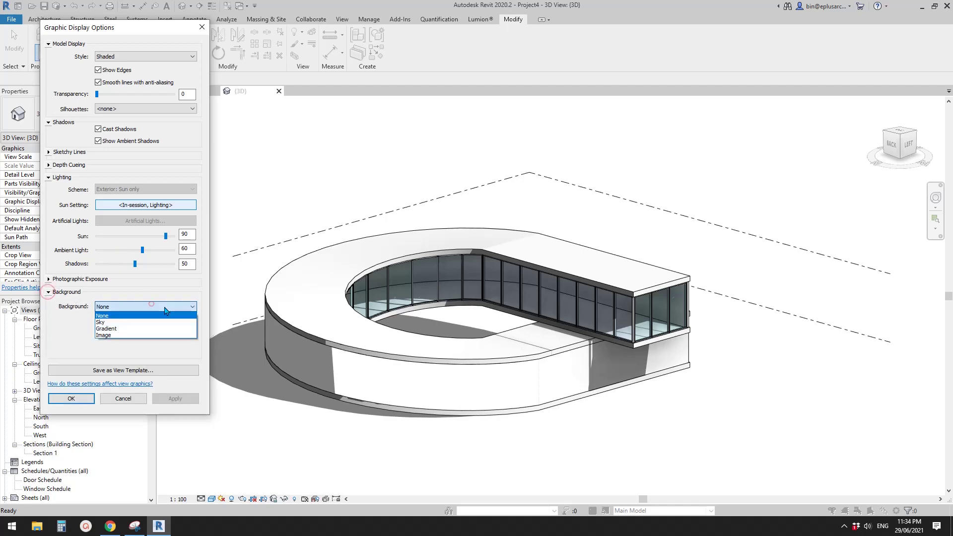
click(117, 329)
click(125, 347)
click(74, 203)
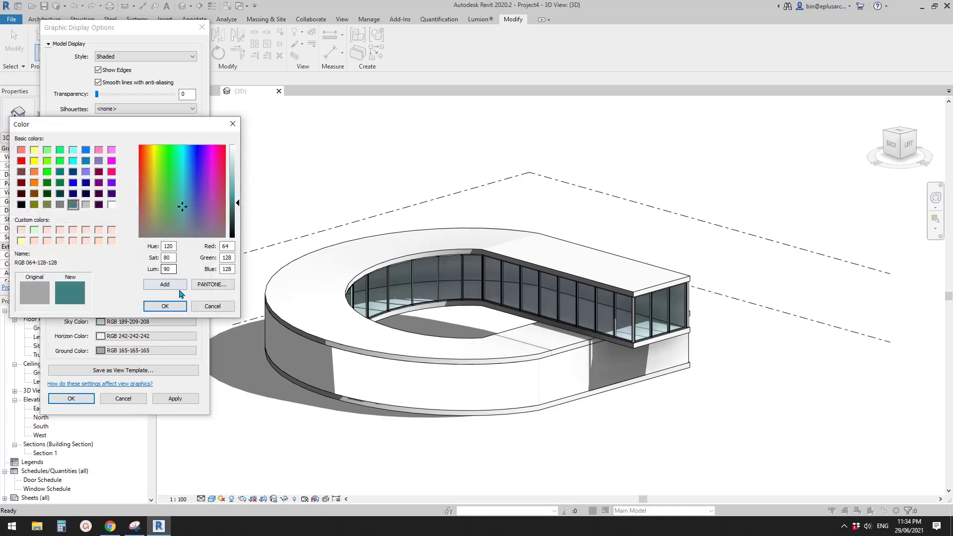
click(175, 304)
click(185, 397)
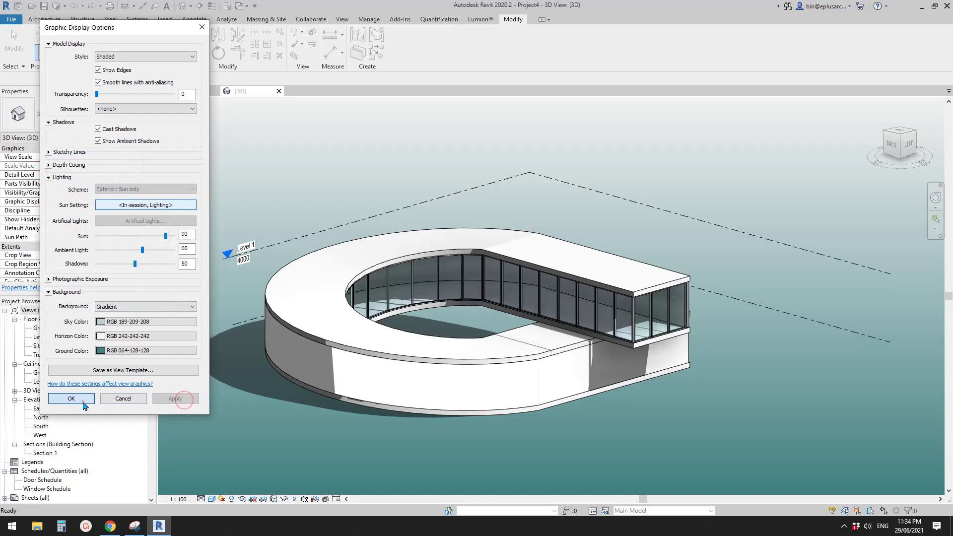
click(72, 399)
Turn off cast shadows in the 3D view and look at the building from another angle
shift+middle_drag(508, 354, 574, 387)
click(227, 499)
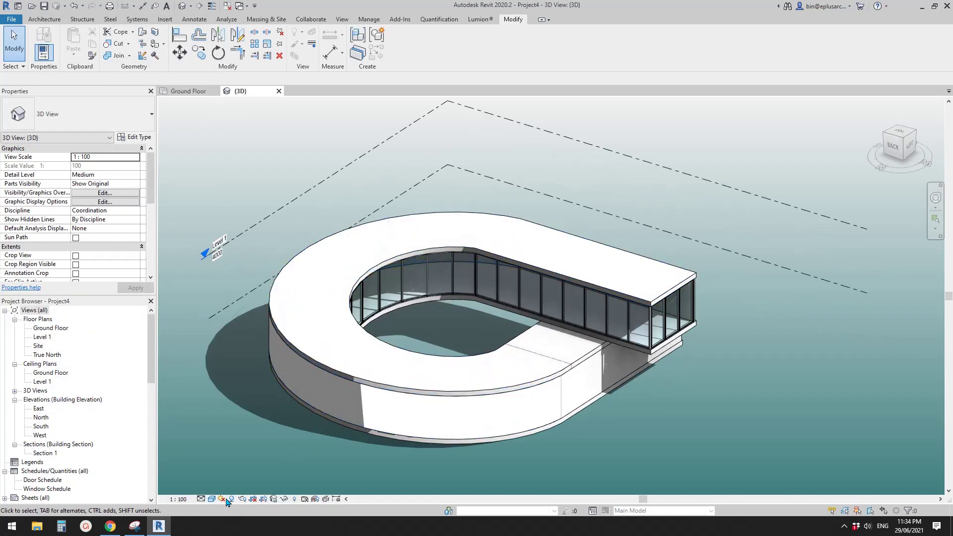
click(231, 499)
shift+middle_drag(391, 459, 583, 432)
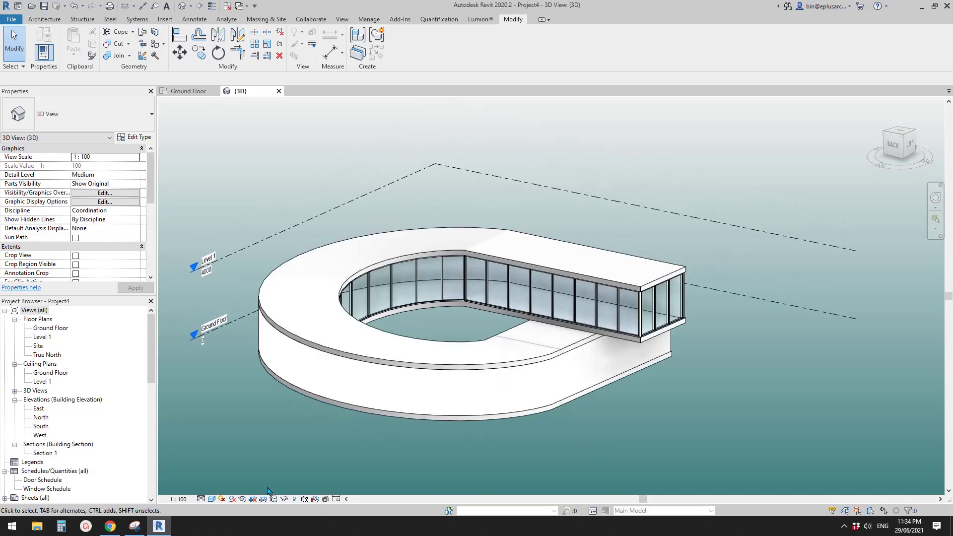
Try ambient light levels of 20 and 40 in the 3D view's lighting and return it to 60
click(212, 499)
click(238, 425)
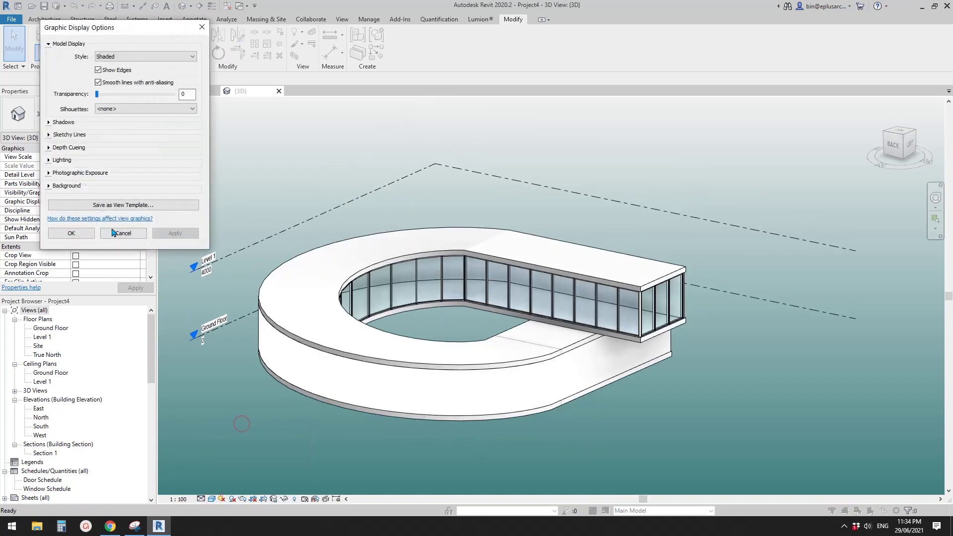
click(50, 159)
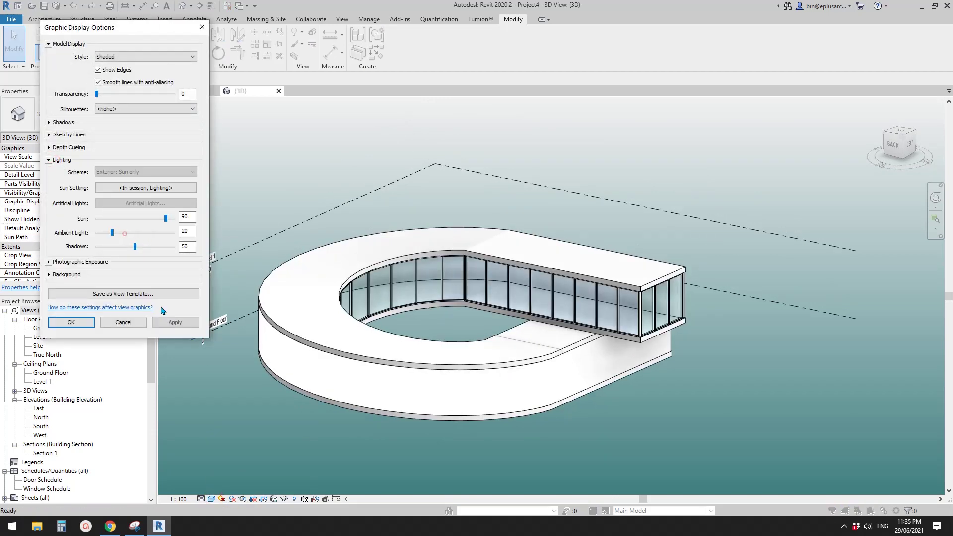
click(175, 322)
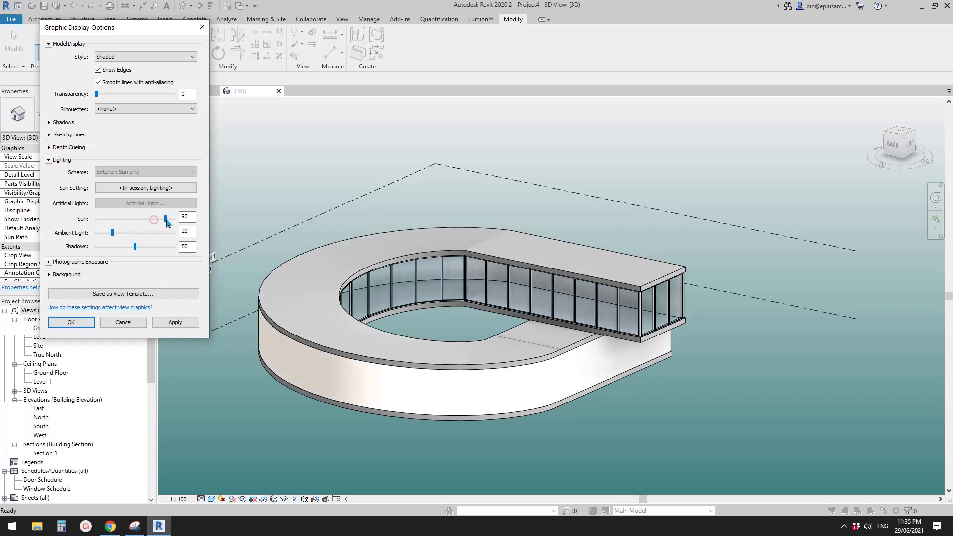
click(175, 322)
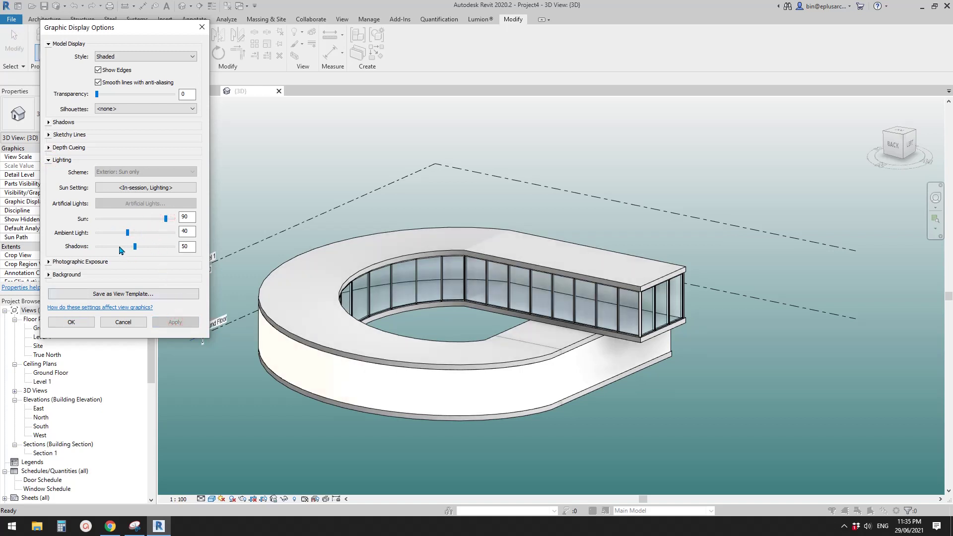
click(174, 322)
click(141, 233)
click(178, 323)
click(77, 322)
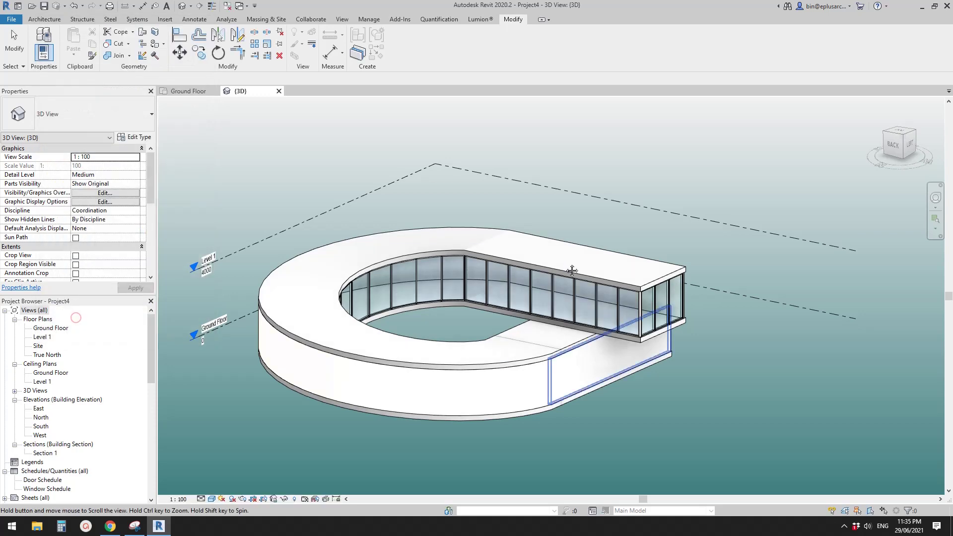
shift+middle_drag(570, 308, 675, 378)
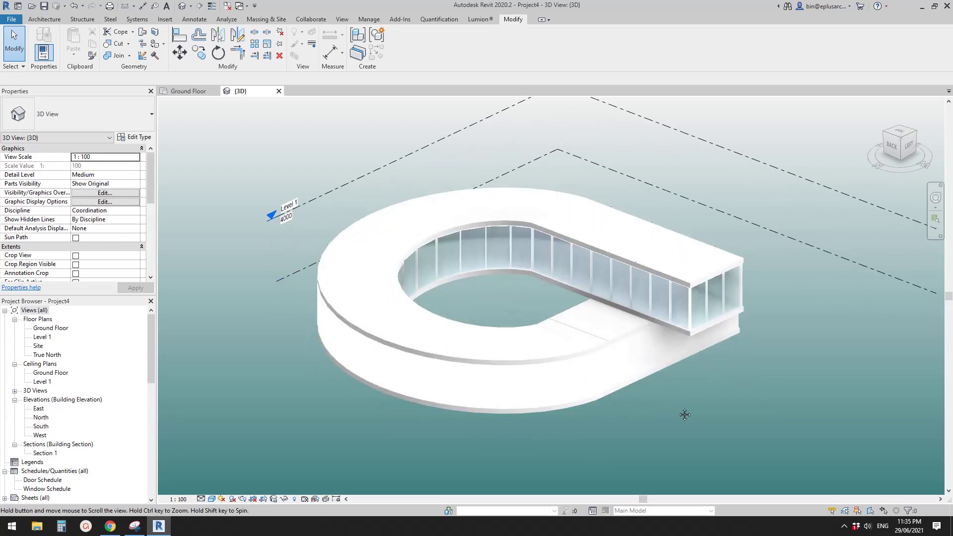
scroll(685, 410, up, 3)
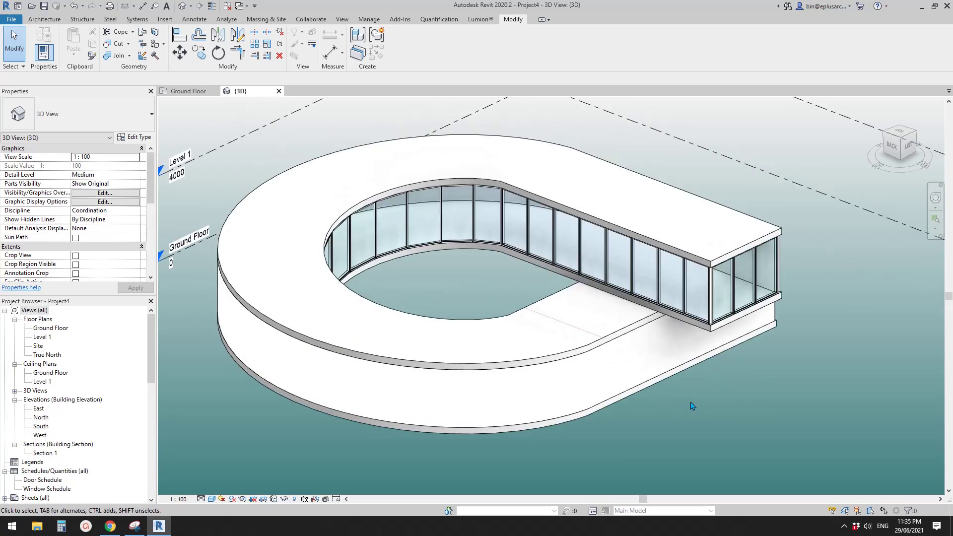